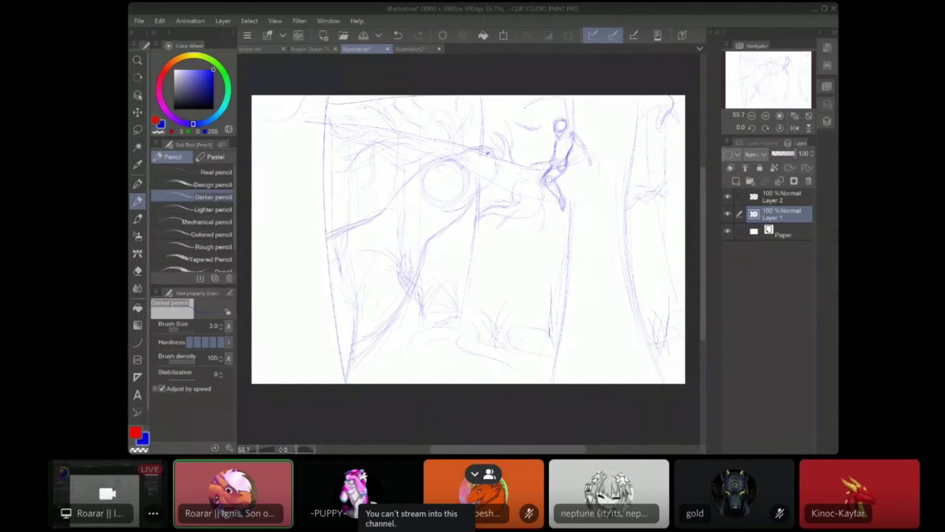
Create a new blank canvas of 1500 x 2000 px at 300 dpi
scroll(468, 239, "up", 2)
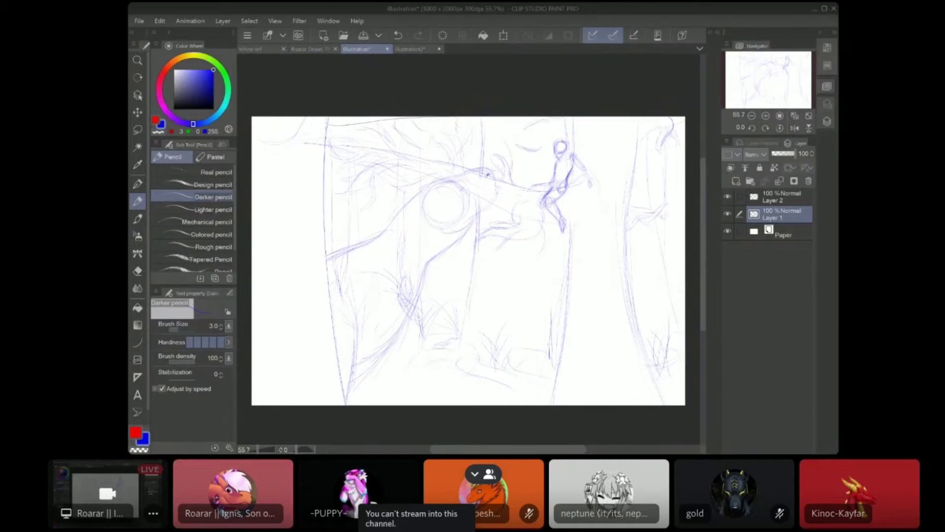
left_click(140, 22)
key("Escape")
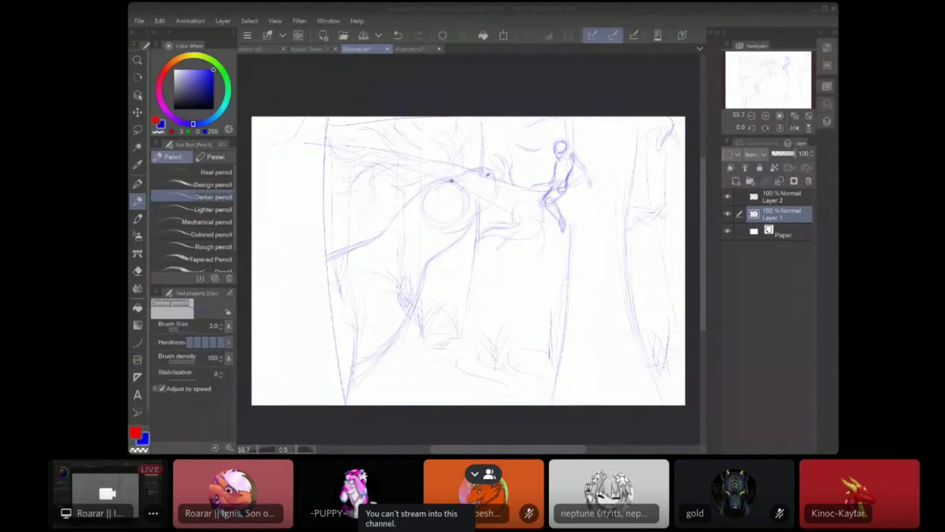
left_click(661, 61)
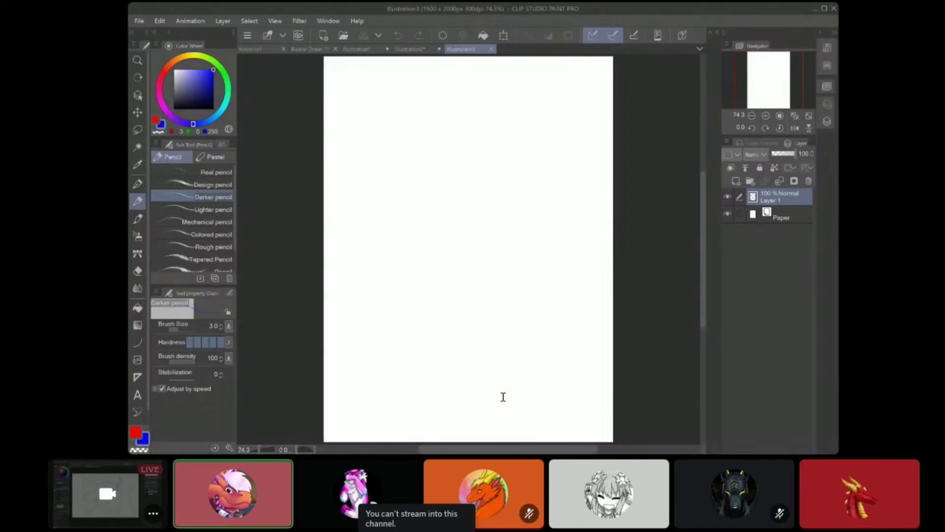
Return to the forest sketch, lower the opacity of Layer 1 and Layer 2 to 57%, and make Layer 3 active
left_click(244, 47)
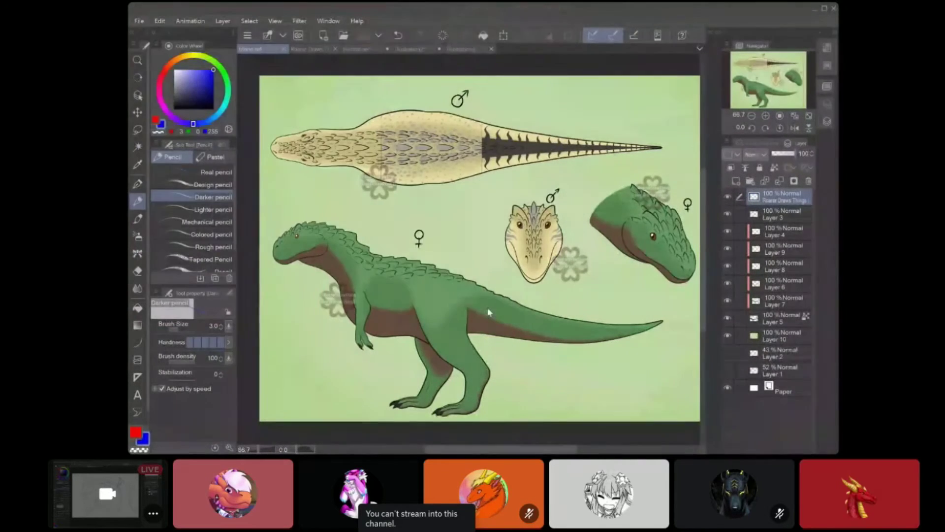
left_click(461, 48)
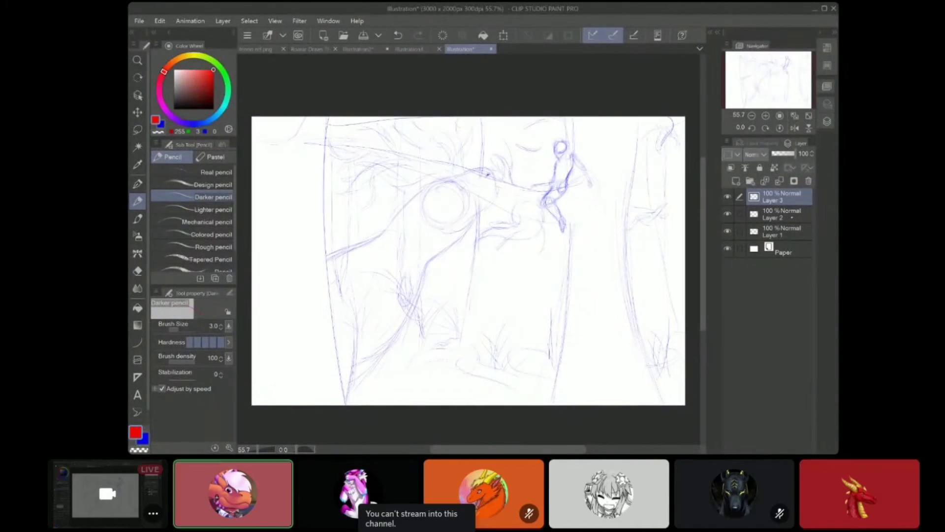
left_click(781, 231)
left_click(785, 154)
left_click(782, 197)
Trace the long outer edge of the leftmost tree trunk and its top branch curves in red pencil on Layer 3
key("ctrl+plus")
left_click_drag(443, 246, 533, 249)
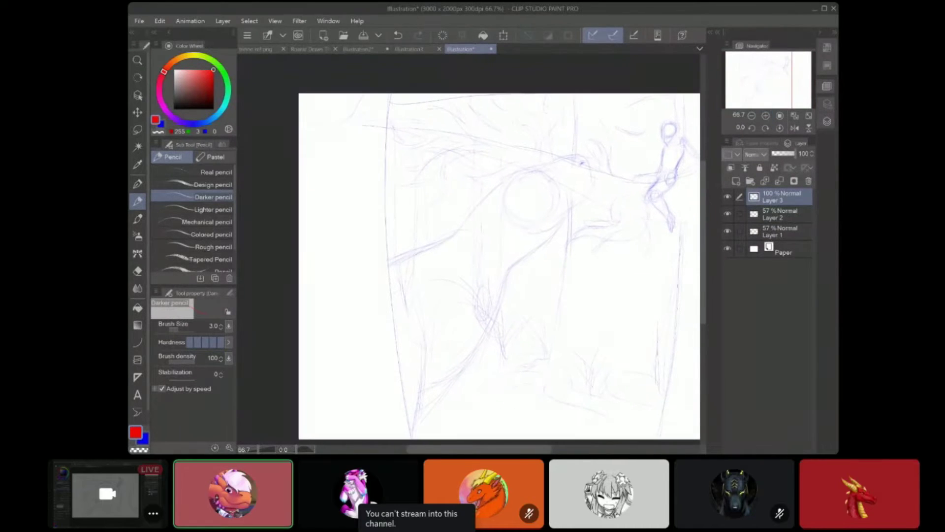
left_click_drag(419, 428, 399, 410)
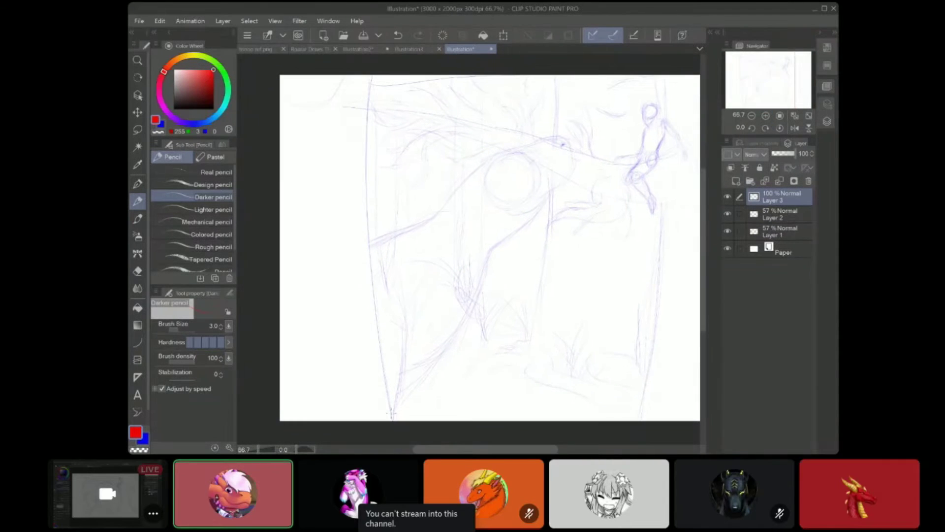
left_click_drag(380, 361, 393, 420)
left_click(399, 35)
mouse_move(291, 101)
left_mouse_down()
mouse_move(363, 179)
mouse_move(393, 420)
left_mouse_up()
left_click_drag(370, 93, 401, 76)
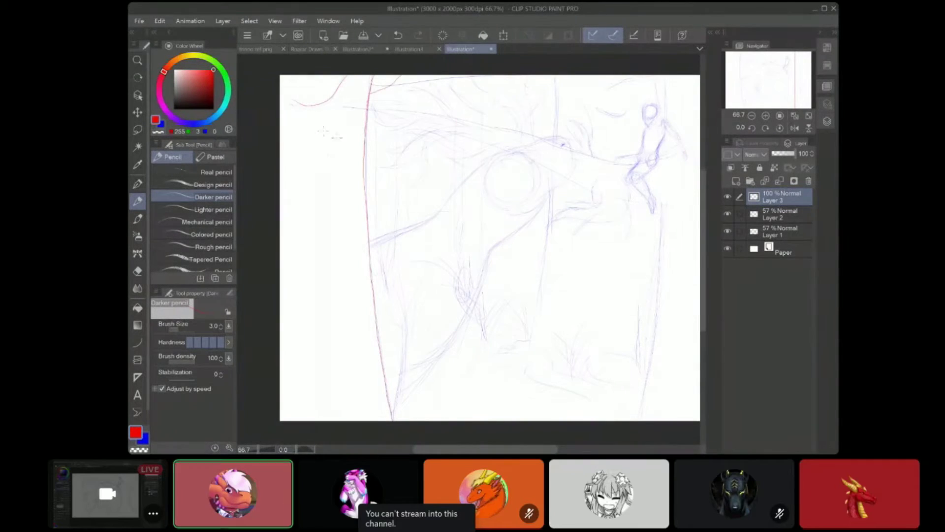
Draw the dinosaur's brow line, eye and nostril in red over the blue head sketch, checking against the reference image
left_click_drag(327, 158, 298, 183)
key("ctrl+plus")
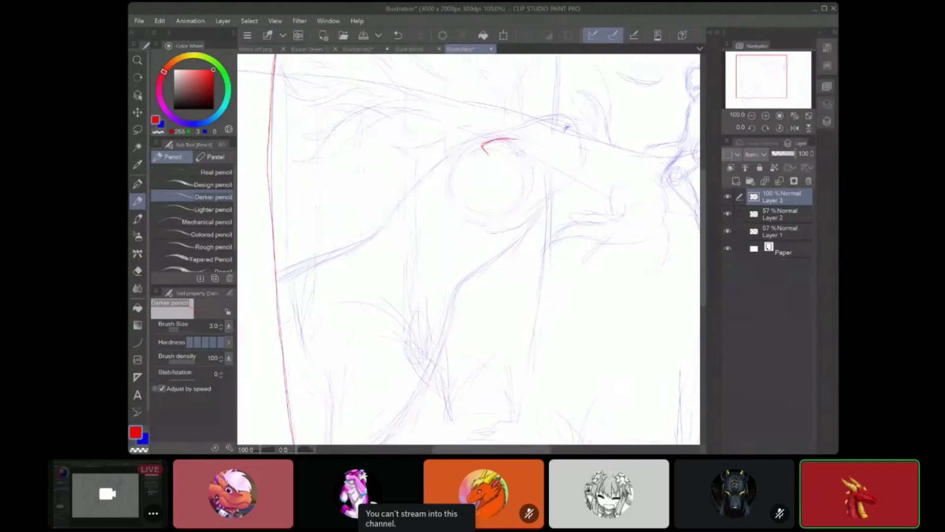
left_click_drag(513, 149, 513, 155)
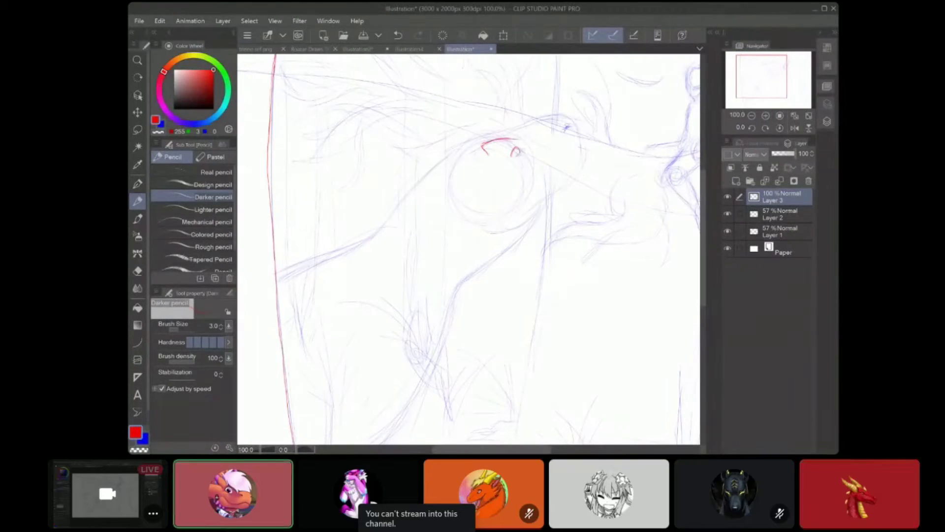
left_click_drag(563, 130, 570, 125)
left_click(261, 49)
left_click(359, 48)
left_click(461, 48)
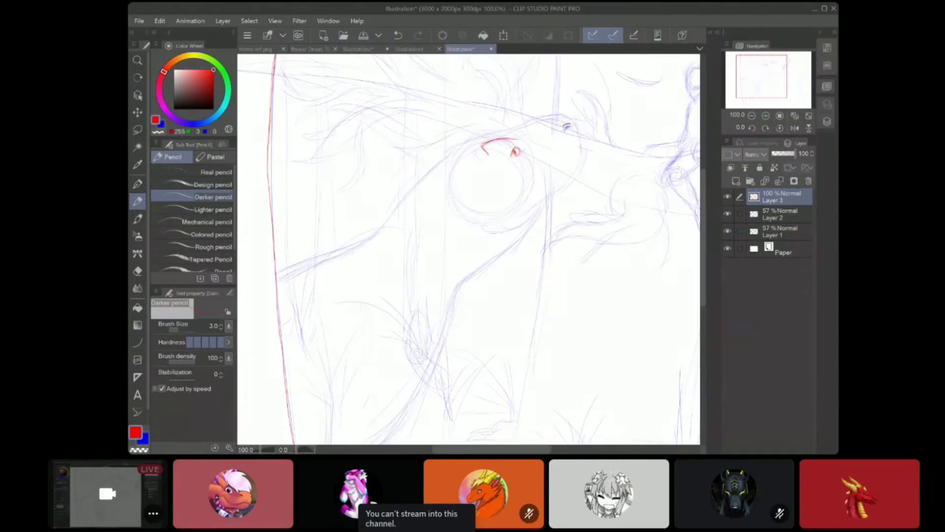
Strengthen the dinosaur's brow and outline the bumpy top of its head and snout in red
left_click_drag(484, 146, 519, 140)
left_click_drag(456, 144, 487, 135)
key("ctrl+z")
key("ctrl+shift+Tab")
key("ctrl+Tab")
left_click_drag(511, 129, 456, 147)
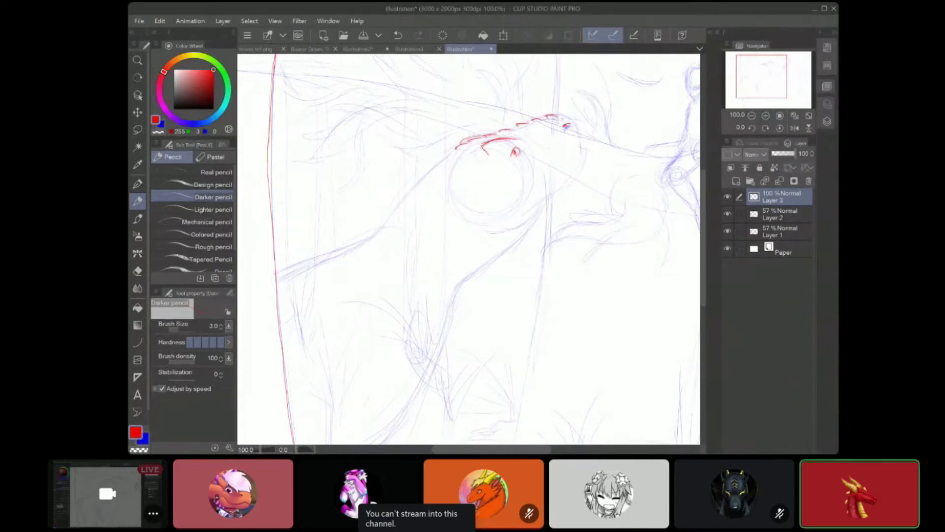
Trace the dinosaur's snout, mouth and throat, and continue the scaly top outline down the neck to the trunk
mouse_move(565, 120)
left_mouse_down()
mouse_move(579, 144)
mouse_move(568, 171)
mouse_move(538, 201)
mouse_move(507, 216)
mouse_move(497, 208)
mouse_move(502, 243)
mouse_move(541, 211)
mouse_move(462, 290)
left_mouse_up()
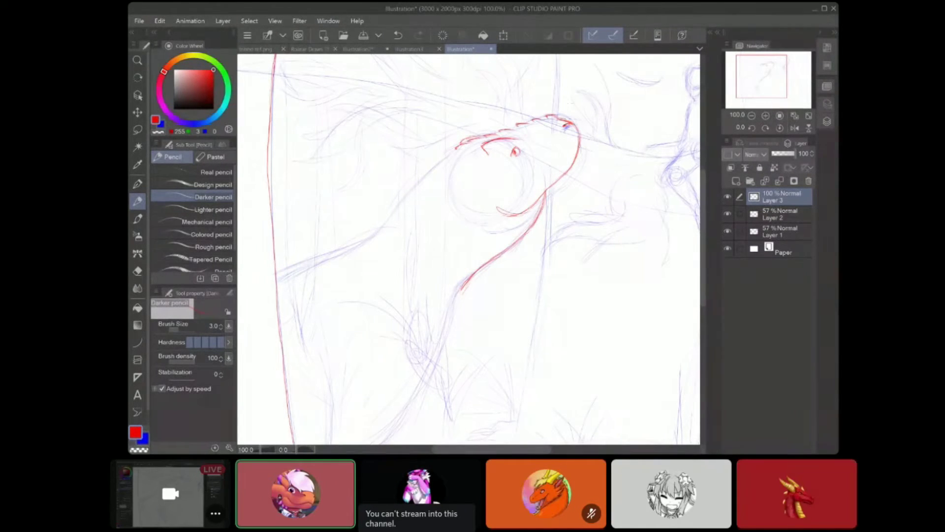
left_click_drag(457, 147, 408, 191)
mouse_move(408, 191)
left_mouse_down()
mouse_move(383, 227)
mouse_move(339, 249)
left_mouse_up()
left_click_drag(331, 254, 294, 264)
key("ctrl+z")
left_click_drag(354, 243, 335, 251)
left_click_drag(321, 260, 285, 269)
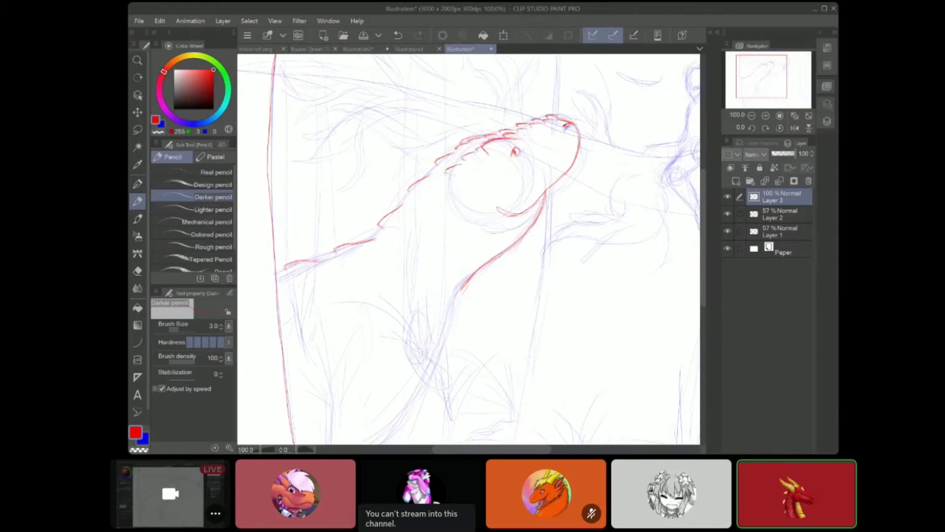
Add a row of scale marks beneath the neck's upper edge and reinforce the scaly outline from head to trunk
mouse_move(425, 199)
left_mouse_down()
mouse_move(380, 242)
mouse_move(289, 280)
left_mouse_up()
left_click_drag(461, 147, 447, 151)
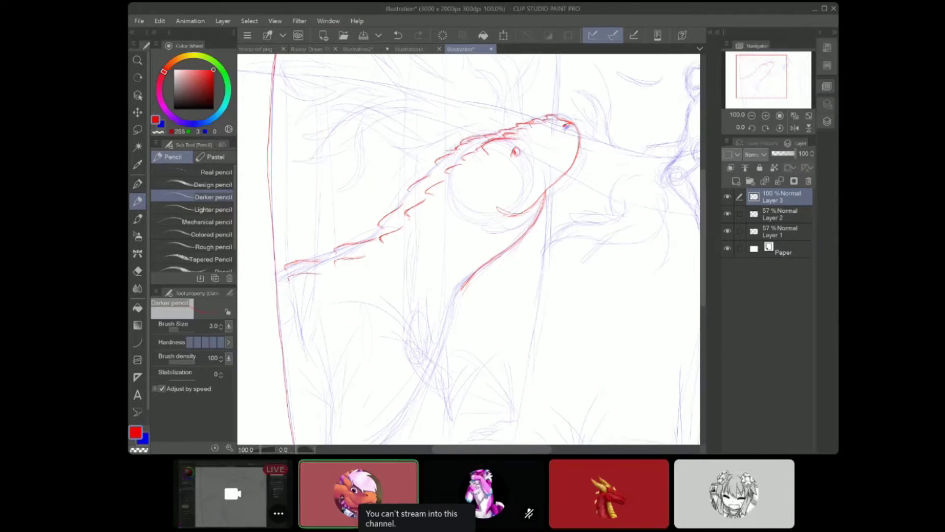
mouse_move(411, 191)
left_mouse_down()
mouse_move(367, 235)
mouse_move(319, 256)
left_mouse_up()
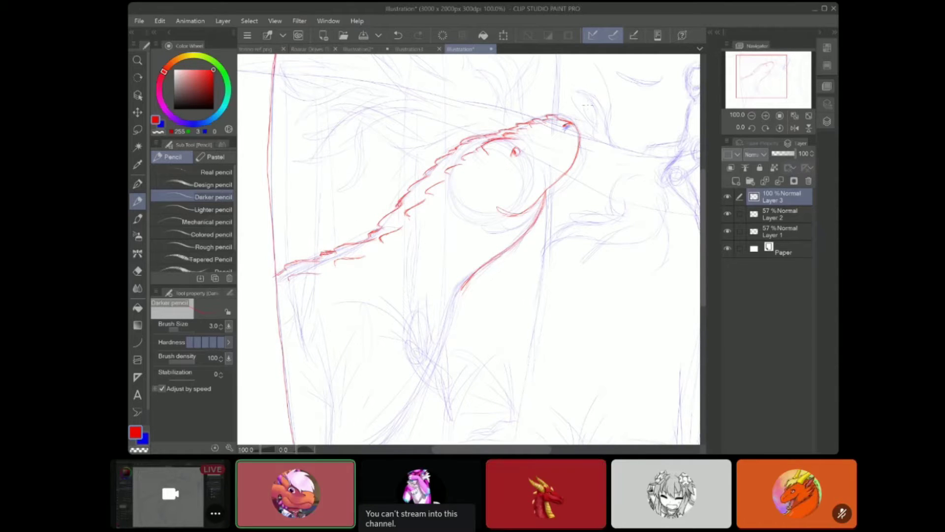
Consult the reference and add small scale marks around the dinosaur's eye, cheek and snout
left_click(256, 49)
left_click(460, 49)
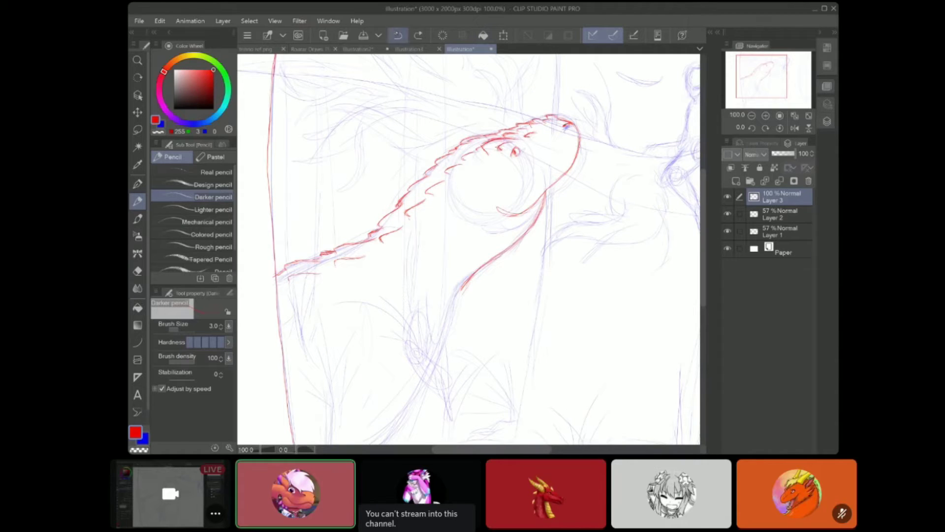
left_click_drag(512, 144, 484, 164)
left_click_drag(490, 167, 484, 175)
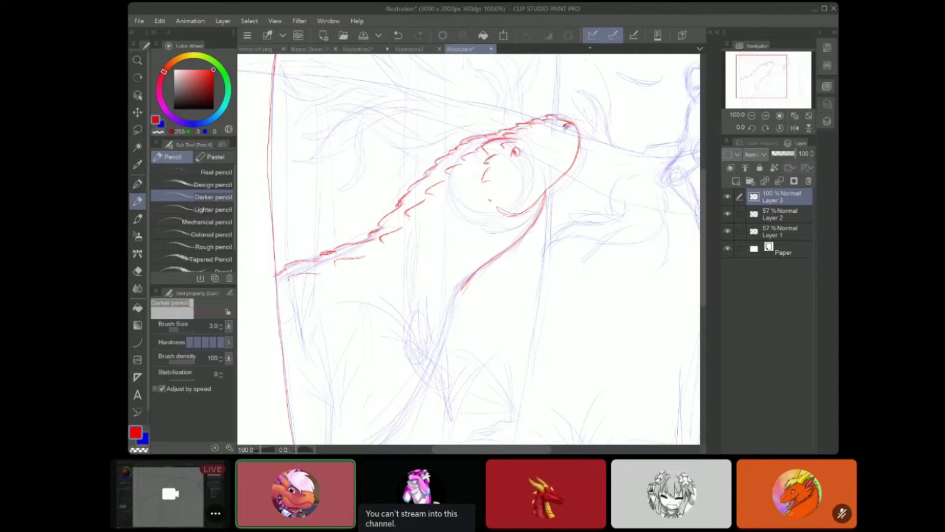
left_click_drag(546, 129, 536, 133)
Compare with the reference and draw further rows of scales from behind the dinosaur's head down the neck to the trunk
left_click_drag(579, 78, 618, 48)
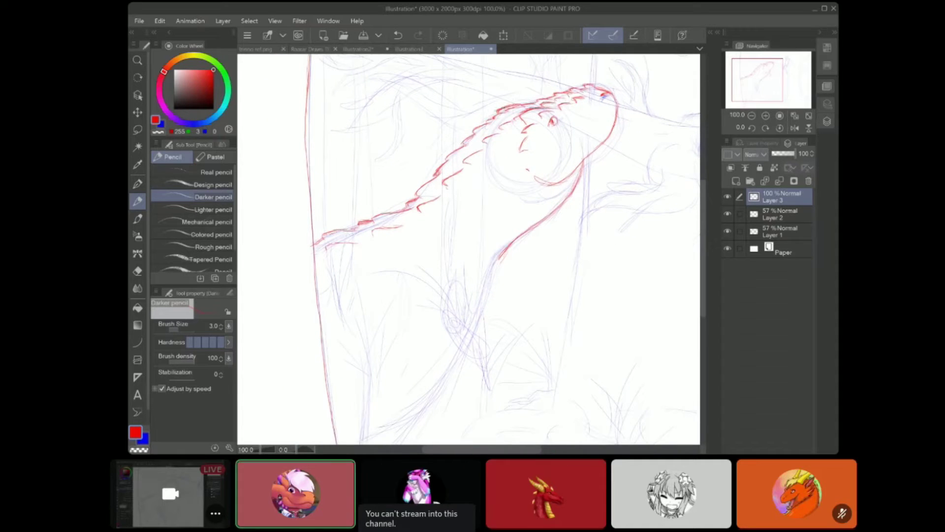
left_click(261, 49)
left_click(464, 49)
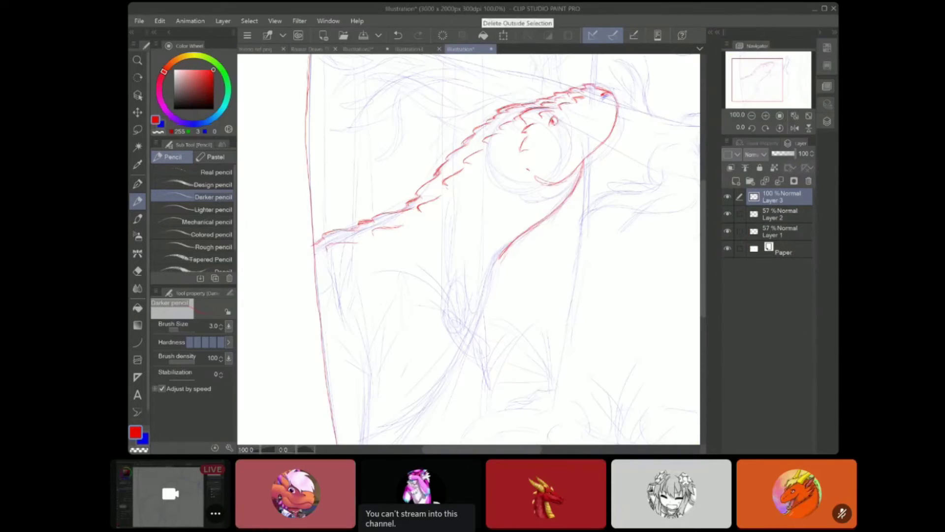
left_click(261, 49)
left_click(464, 49)
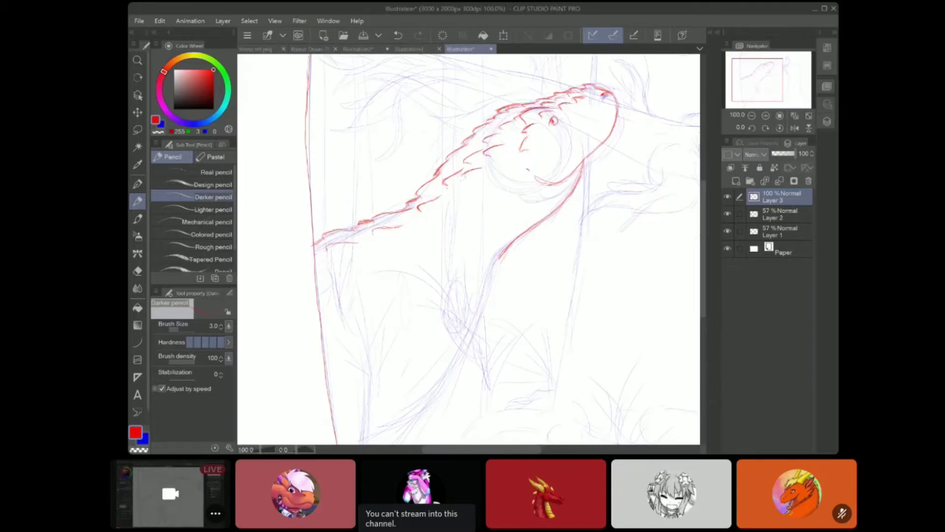
left_click_drag(472, 173, 462, 184)
left_click_drag(458, 191, 441, 209)
mouse_move(439, 220)
left_mouse_down()
mouse_move(413, 232)
mouse_move(429, 238)
mouse_move(343, 261)
left_mouse_up()
left_click_drag(327, 267, 315, 270)
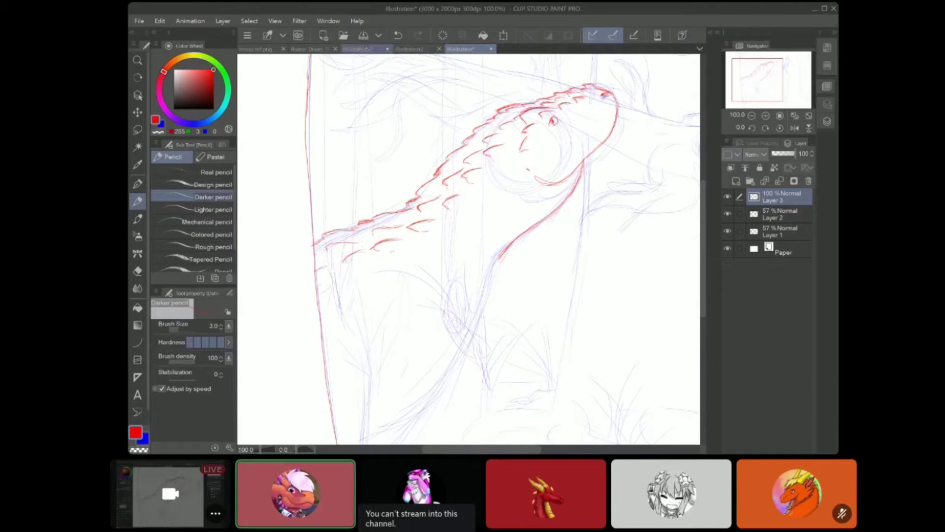
Clean up the lowest scale marks near the trunk with the eraser and redraw them as larger, wider-spaced scales
left_click(367, 49)
left_click(462, 49)
mouse_move(388, 264)
left_mouse_down()
mouse_move(433, 196)
mouse_move(443, 216)
mouse_move(380, 224)
left_mouse_up()
key("e")
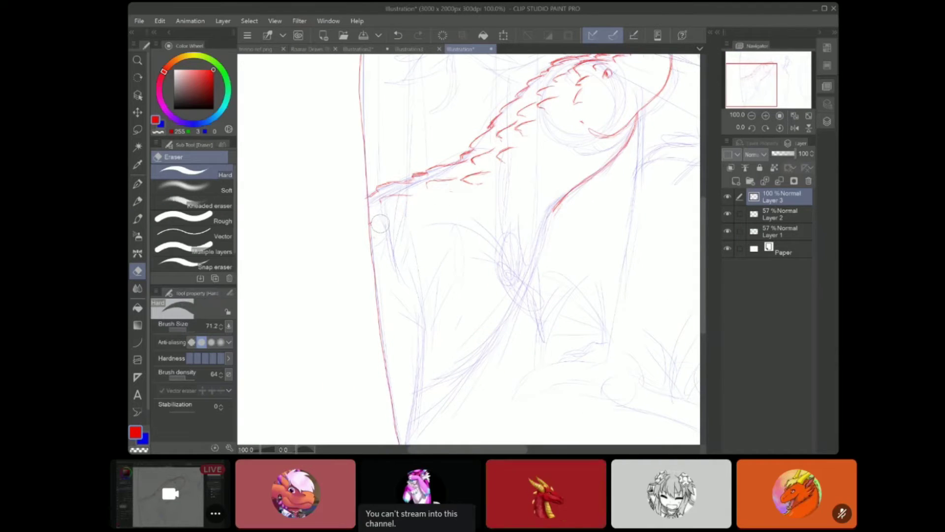
key("p")
mouse_move(463, 183)
left_mouse_down()
mouse_move(507, 172)
mouse_move(469, 149)
mouse_move(427, 188)
left_mouse_up()
key("e")
key("p")
left_click_drag(494, 174, 417, 227)
mouse_move(383, 232)
left_mouse_down()
mouse_move(370, 243)
mouse_move(376, 254)
left_mouse_up()
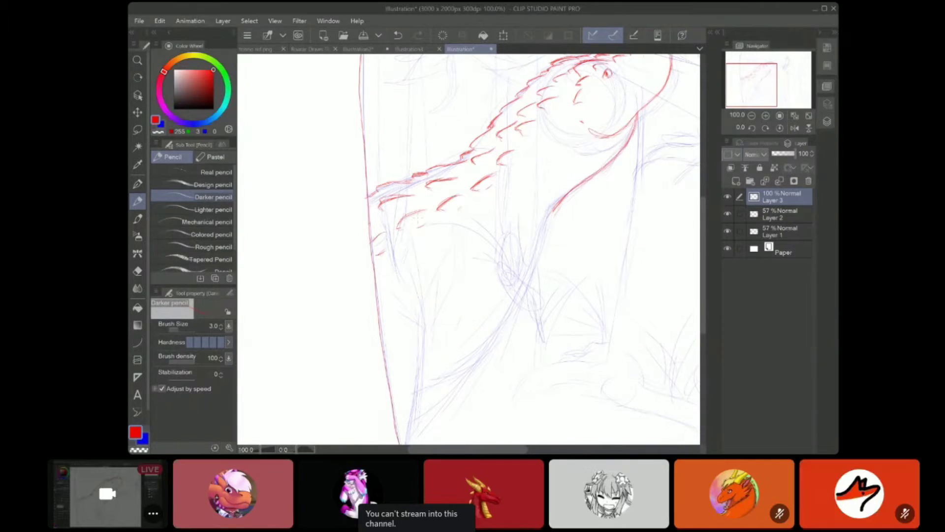
Trace the lower inner edge of the leftmost trunk and the upper part of the dinosaur's arm in red
left_click_drag(473, 216, 404, 287)
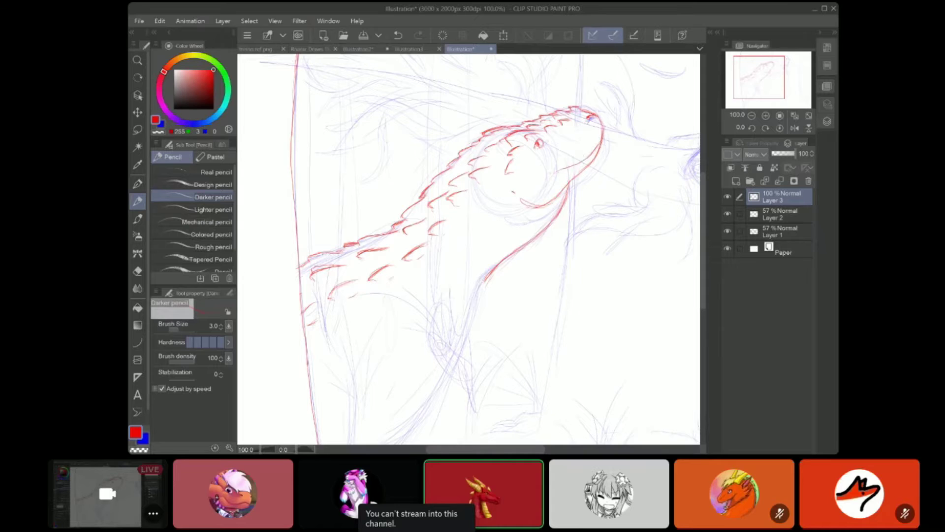
mouse_move(473, 246)
left_mouse_down()
mouse_move(407, 284)
mouse_move(511, 175)
mouse_move(511, 128)
left_mouse_up()
left_click_drag(397, 262, 379, 393)
left_click_drag(465, 212, 501, 269)
left_click_drag(490, 232, 514, 258)
left_click_drag(512, 256, 549, 214)
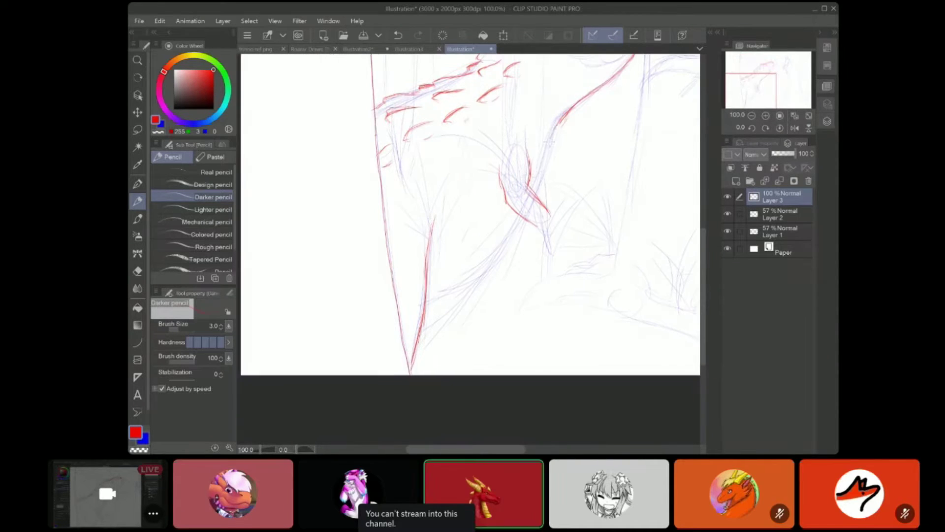
Trace the dinosaur's chest and belly line down to the trunk and finish the forearm's curve
left_click_drag(559, 121, 542, 183)
left_click_drag(526, 219, 424, 331)
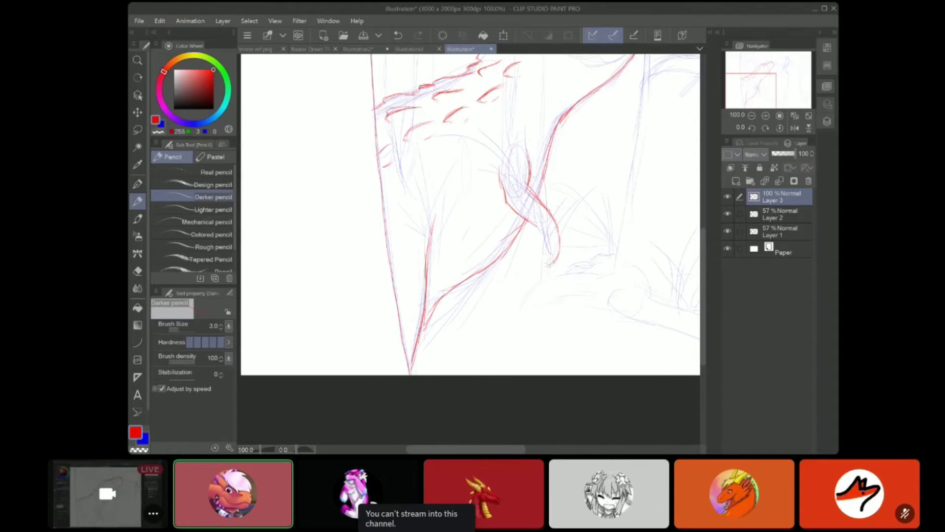
left_click_drag(550, 264, 535, 266)
Zoom in on the seated figure's head at 400% and outline the face and jaw in red
mouse_move(753, 93)
left_mouse_down()
mouse_move(770, 72)
mouse_move(752, 105)
mouse_move(786, 60)
left_mouse_up()
left_click(765, 116)
left_click(359, 49)
scroll(280, 162, "up", 3)
left_click(460, 49)
scroll(775, 70, "up", 1)
scroll(775, 70, "up", 2)
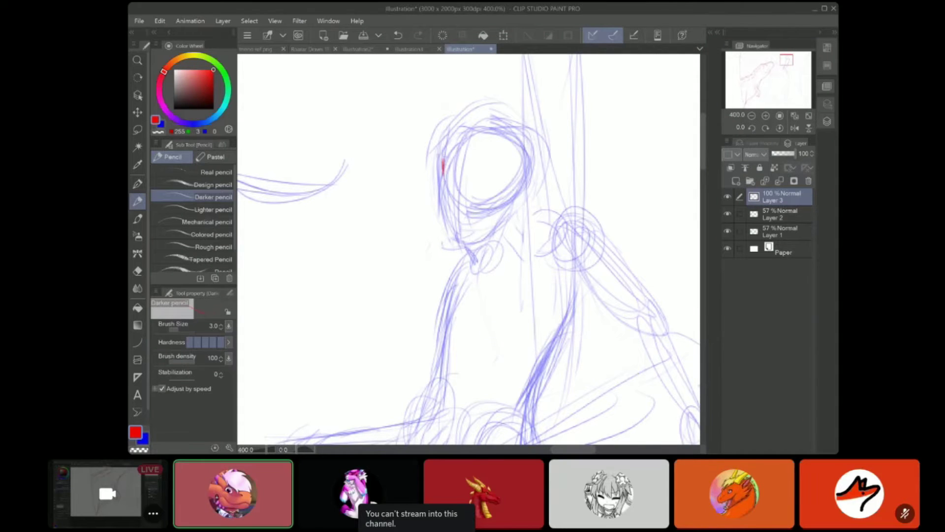
left_click_drag(449, 224, 467, 240)
left_click_drag(517, 183, 514, 199)
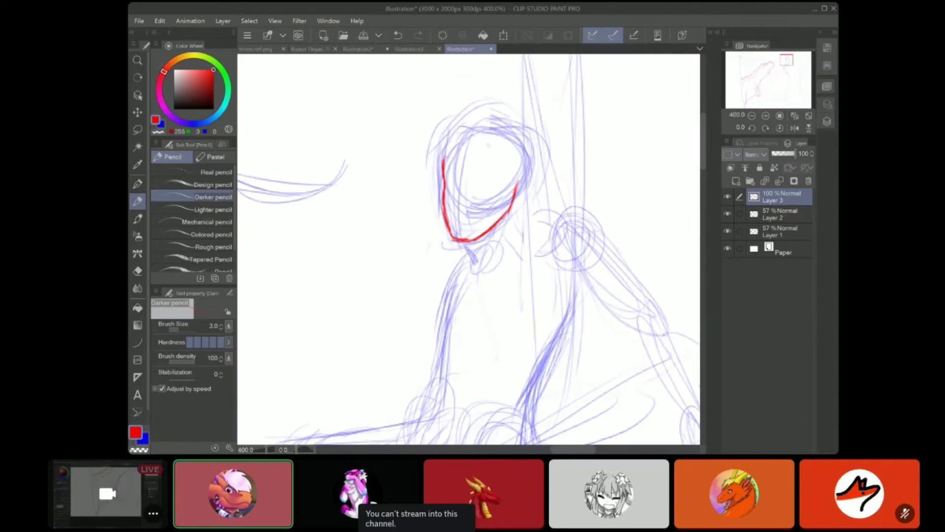
Reshape the front profile of the figure's face with pencil and eraser and add the nose mark
left_click_drag(438, 159, 441, 206)
key("e")
mouse_move(455, 157)
left_mouse_down()
mouse_move(459, 204)
mouse_move(447, 211)
mouse_move(458, 214)
left_mouse_up()
key("p")
key("ctrl+z")
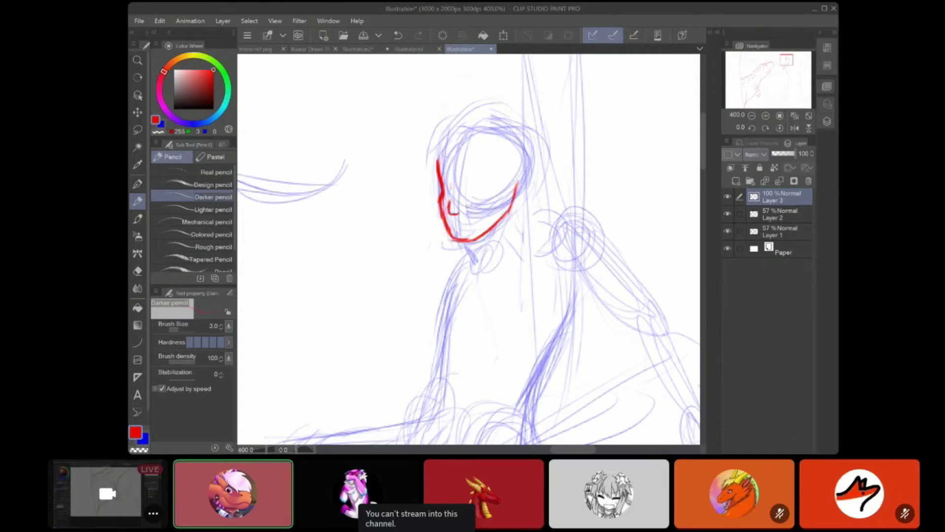
Sketch an oval eye guide in blue on the layer below, and switch back to red on Layer 3
key("alt+[")
key("x")
left_click_drag(483, 181, 488, 186)
key("alt+]")
key("x")
key("ctrl+plus")
scroll(684, 66, "up", 4)
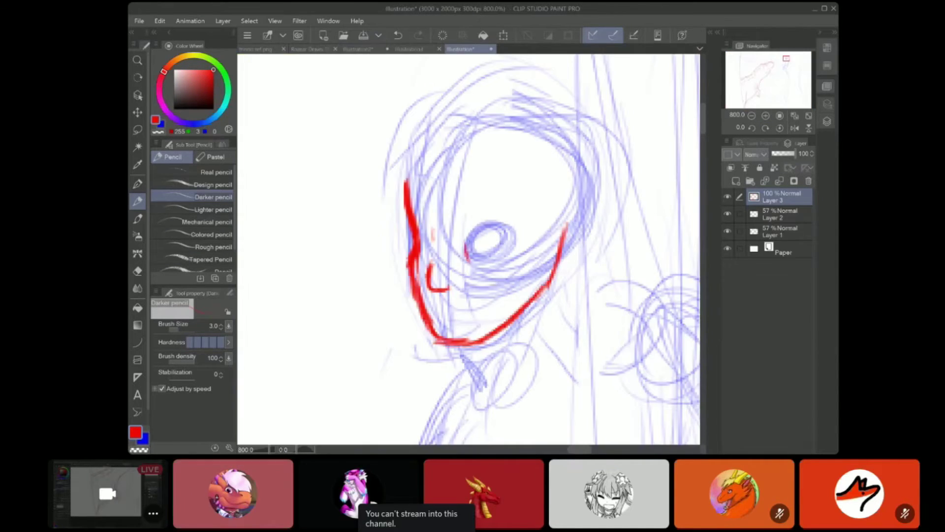
Outline the figure's almond-shaped eye and iris in red over the blue guide, erasing stray marks
mouse_move(467, 260)
left_mouse_down()
mouse_move(515, 201)
mouse_move(456, 254)
left_mouse_up()
key("ctrl+plus")
key("ctrl+z")
key("e")
left_click_drag(468, 217, 463, 253)
left_click(138, 200)
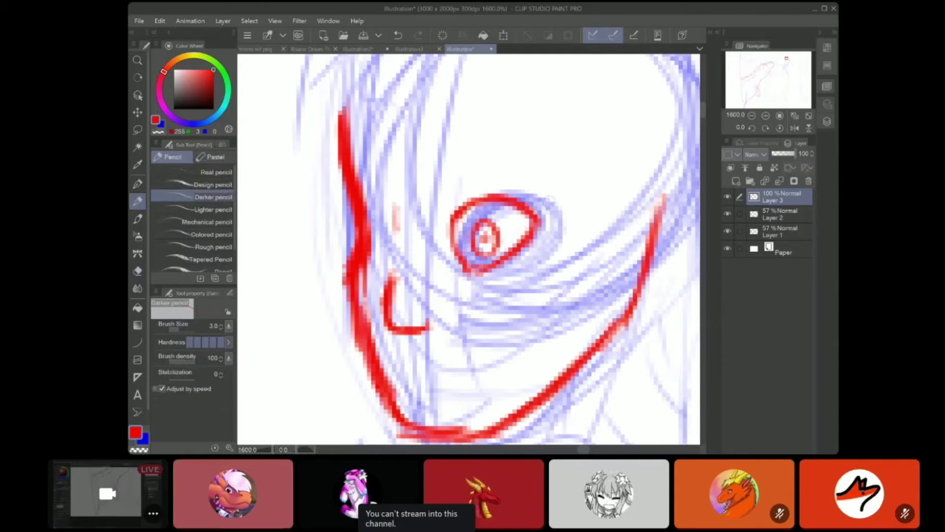
Add the far eye at the edge of the figure's face profile and erase the line inside it
left_click_drag(365, 206, 370, 259)
left_click(138, 271)
left_click_drag(362, 217, 361, 241)
left_click(138, 200)
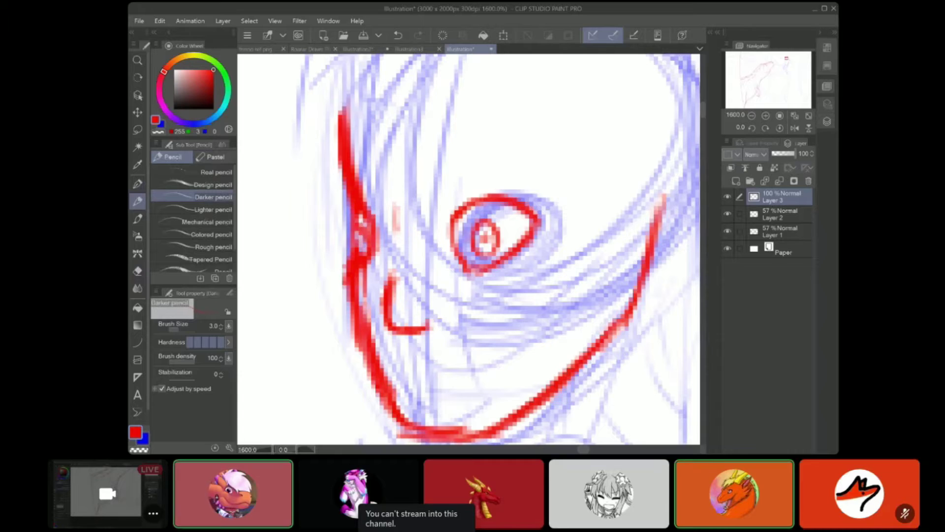
Draw the arched eyebrow above the figure's eye and the far eyebrow at the face's edge in red
left_click_drag(702, 108, 702, 104)
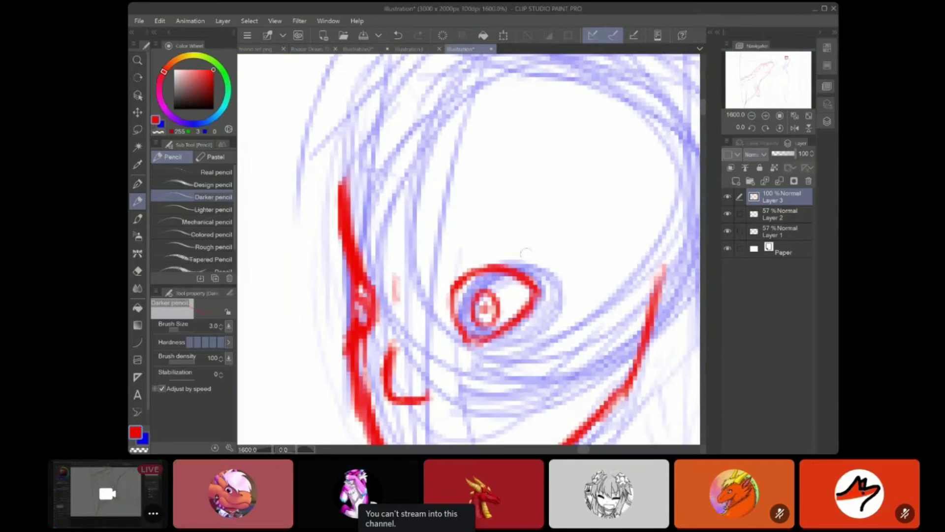
left_click_drag(529, 253, 435, 256)
mouse_move(525, 247)
left_mouse_down()
mouse_move(490, 226)
mouse_move(433, 252)
mouse_move(443, 227)
left_mouse_up()
mouse_move(350, 235)
left_mouse_down()
mouse_move(374, 252)
mouse_move(353, 229)
left_mouse_up()
key("e")
key("p")
scroll(469, 249, "down", 3)
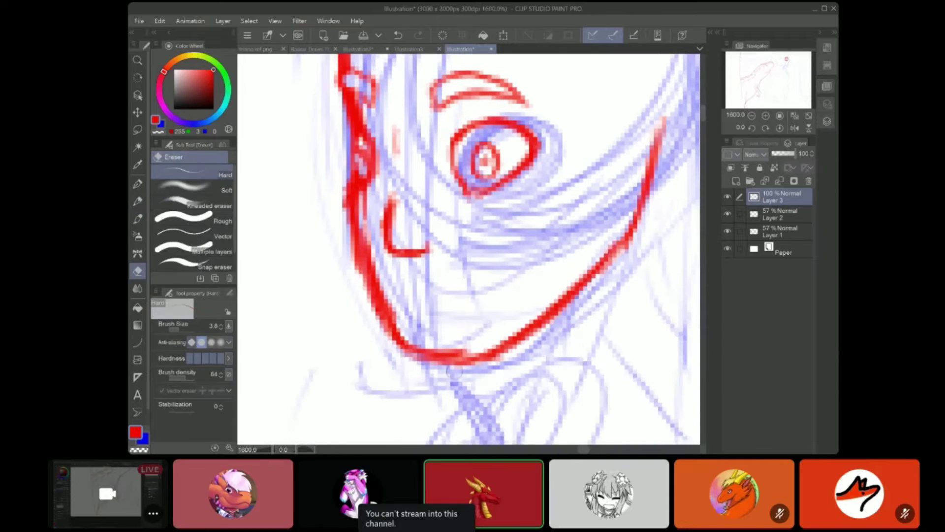
Draw the figure's wavy mouth line and the ear with its inner fold at the upper end of the jaw in red
left_click_drag(472, 284, 513, 292)
left_click_drag(583, 449, 586, 449)
left_click_drag(703, 114, 703, 108)
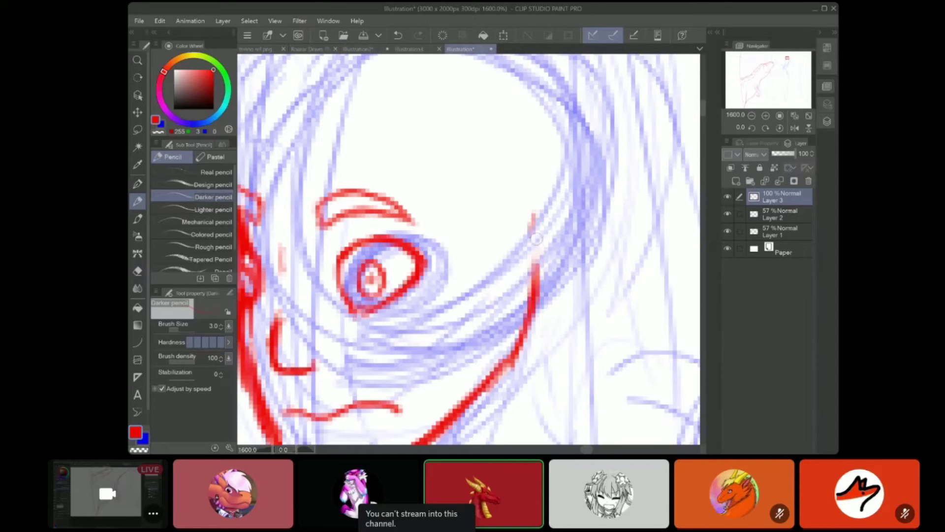
mouse_move(534, 273)
left_mouse_down()
mouse_move(571, 313)
mouse_move(549, 277)
left_mouse_up()
left_click_drag(586, 449, 585, 449)
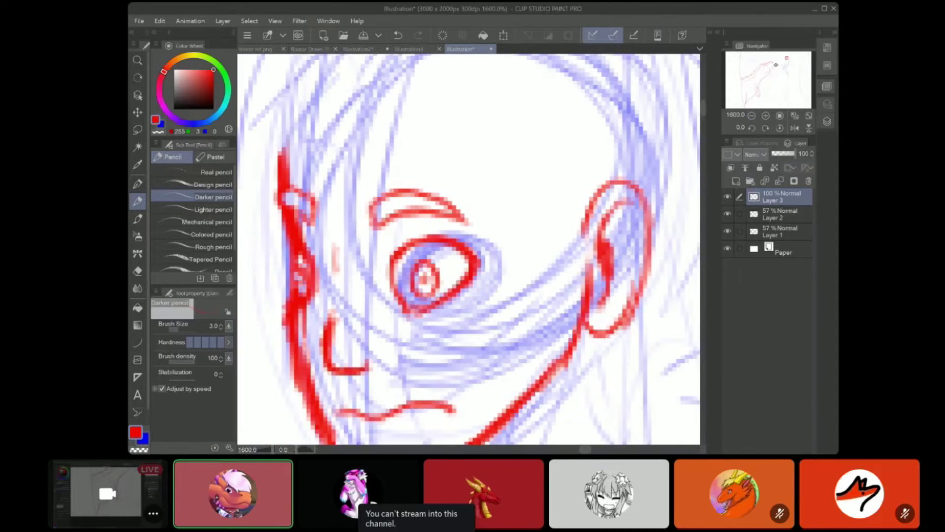
Draw the front and back neck lines below the jaw and ear, and erase a stray bit at the face's outer edge
key("ctrl+minus")
key("ctrl+minus")
scroll(469, 249, "down", 4)
scroll(469, 249, "up", 1)
left_click_drag(434, 215, 453, 254)
left_click_drag(517, 157, 532, 188)
key("e")
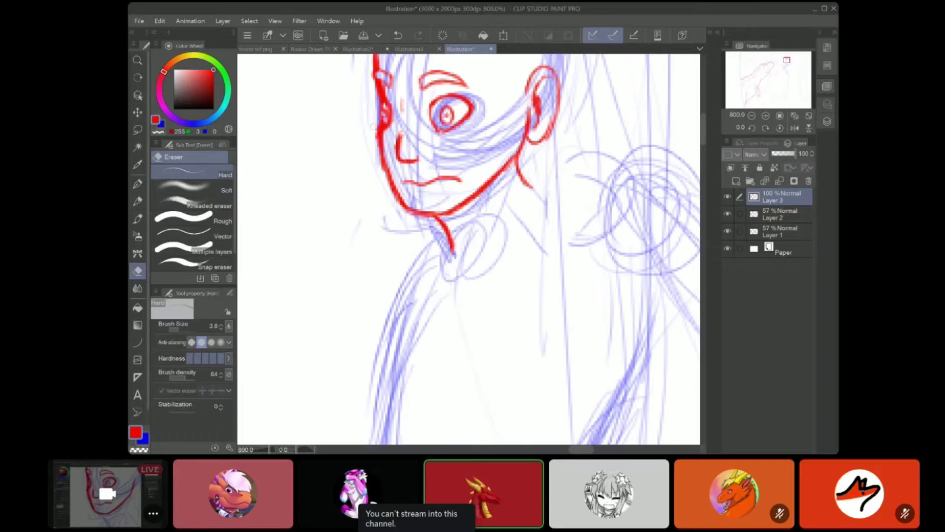
left_click_drag(380, 158, 383, 171)
key("p")
Check the coloured character reference and draw a scalloped curly hairline across the figure's forehead from the ear to the face's far edge
scroll(468, 249, "up", 3)
left_click(359, 49)
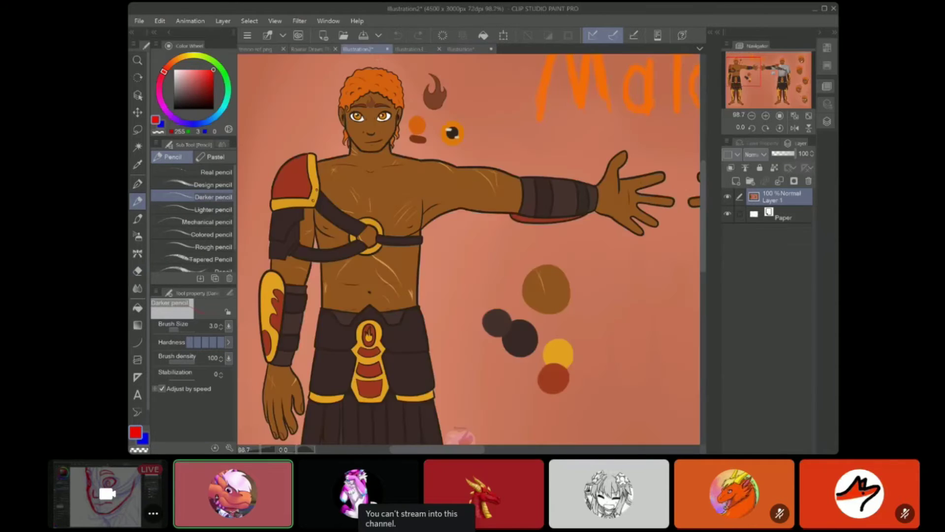
left_click(461, 49)
left_click_drag(333, 135, 584, 227)
left_click_drag(333, 136, 266, 148)
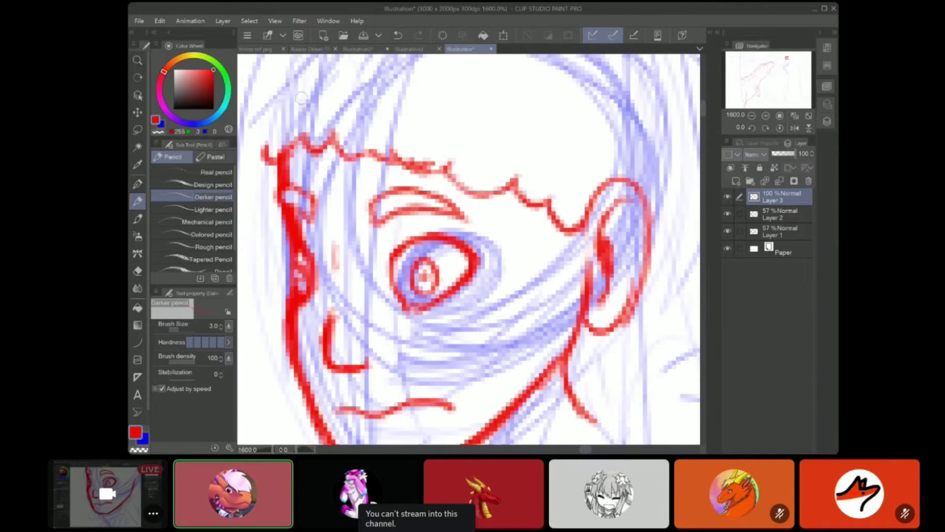
Outline the curly hair in red over the top of the head and down behind the ear
scroll(301, 98, "up", 4)
mouse_move(582, 142)
left_mouse_down()
mouse_move(628, 186)
mouse_move(492, 129)
left_mouse_up()
mouse_move(497, 129)
left_mouse_down()
mouse_move(376, 140)
mouse_move(316, 190)
left_mouse_up()
scroll(317, 189, "left", 3)
left_click_drag(477, 188, 419, 270)
mouse_move(426, 274)
left_mouse_down()
mouse_move(407, 307)
mouse_move(427, 378)
left_mouse_up()
mouse_move(684, 246)
left_mouse_down()
mouse_move(319, 249)
mouse_move(388, 190)
left_mouse_up()
mouse_move(497, 127)
left_mouse_down()
mouse_move(523, 185)
mouse_move(549, 300)
mouse_move(540, 148)
left_mouse_up()
mouse_move(545, 132)
left_mouse_down()
mouse_move(500, 309)
mouse_move(539, 393)
left_mouse_up()
Draw the hair tapering down behind the ear at the nape, and erase the excess of its pointed end
scroll(539, 393, "down", 3)
mouse_move(537, 250)
left_mouse_down()
mouse_move(550, 289)
mouse_move(455, 209)
left_mouse_up()
left_click_drag(472, 243, 443, 166)
left_click_drag(435, 239, 488, 279)
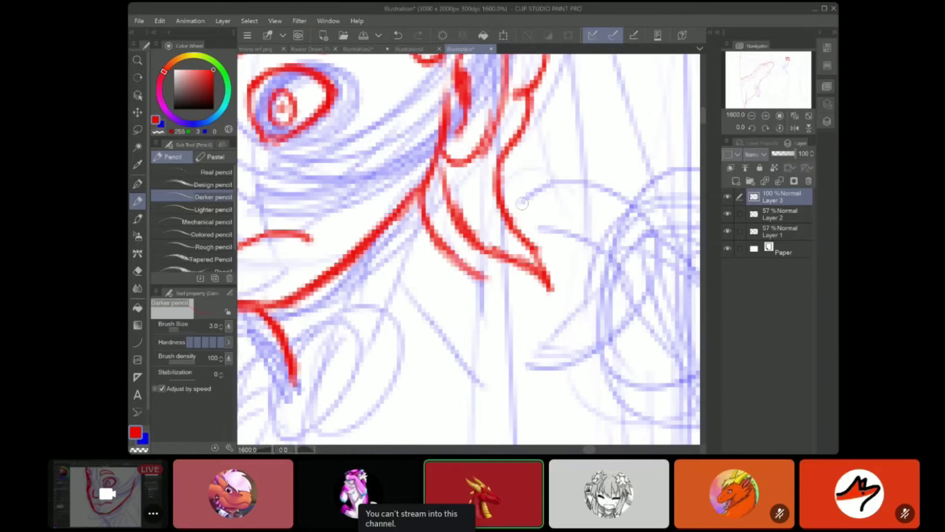
key("ctrl+minus")
key("e")
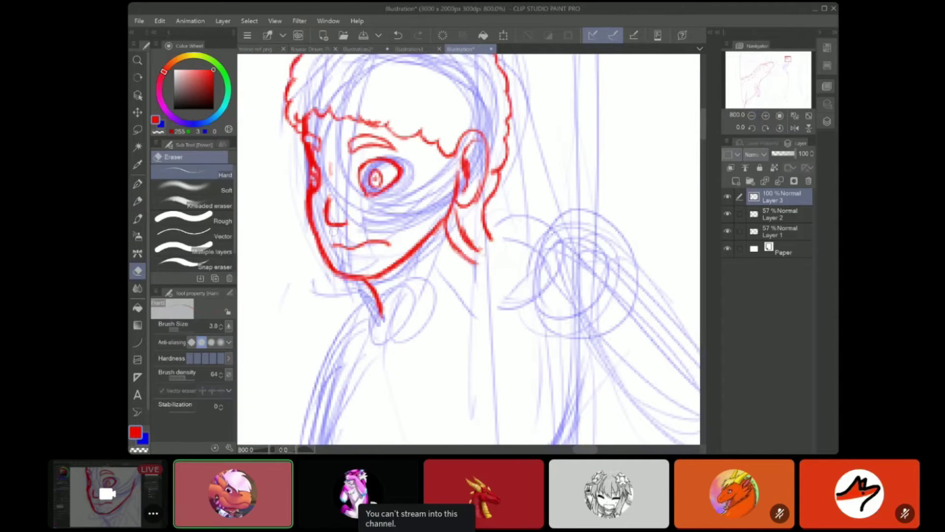
Consult the coloured character reference and draw the nape and near shoulder contour in red
key("p")
left_click_drag(472, 270, 550, 197)
left_click(358, 49)
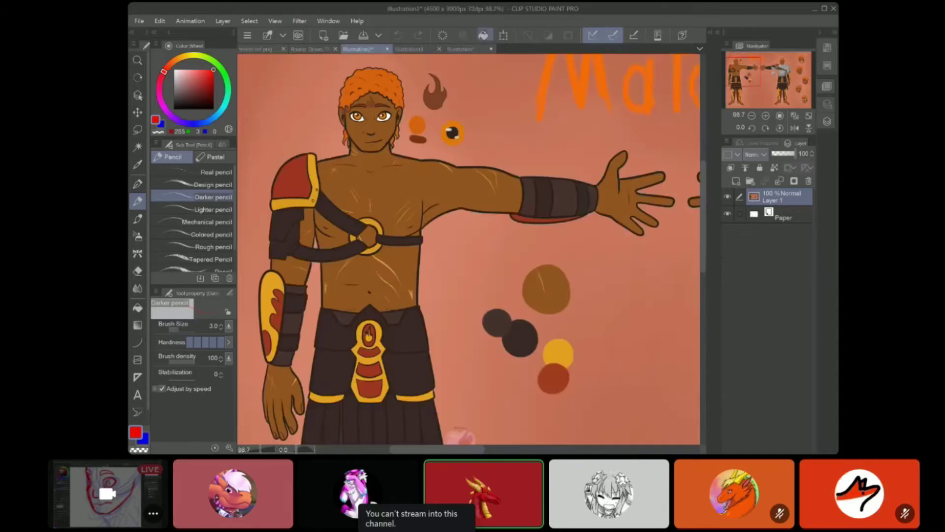
left_click(460, 50)
left_click_drag(591, 148, 658, 156)
left_click_drag(566, 173, 669, 169)
mouse_move(544, 197)
left_mouse_down()
mouse_move(636, 146)
mouse_move(432, 72)
mouse_move(597, 243)
mouse_move(442, 148)
left_mouse_up()
Outline the upper and lower contours of the arm reaching behind the figure, from the armpit down to the wrist
left_click_drag(429, 133, 528, 334)
left_click_drag(467, 246, 583, 360)
left_click_drag(387, 212, 494, 304)
left_click_drag(492, 301, 496, 214)
mouse_move(496, 217)
left_mouse_down()
mouse_move(515, 285)
mouse_move(593, 369)
left_mouse_up()
mouse_move(443, 222)
left_mouse_down()
mouse_move(627, 297)
mouse_move(384, 222)
mouse_move(473, 311)
left_mouse_up()
left_click_drag(436, 224, 559, 382)
Draw the far shoulder curve below the chin and the front edge of the torso, erasing and redrawing the line where needed
left_click_drag(352, 154, 434, 219)
left_click_drag(266, 222, 681, 240)
mouse_move(521, 132)
left_mouse_down()
mouse_move(487, 246)
mouse_move(489, 278)
left_mouse_up()
mouse_move(487, 226)
left_mouse_down()
mouse_move(491, 297)
mouse_move(491, 213)
mouse_move(416, 326)
mouse_move(421, 225)
left_mouse_up()
key("e")
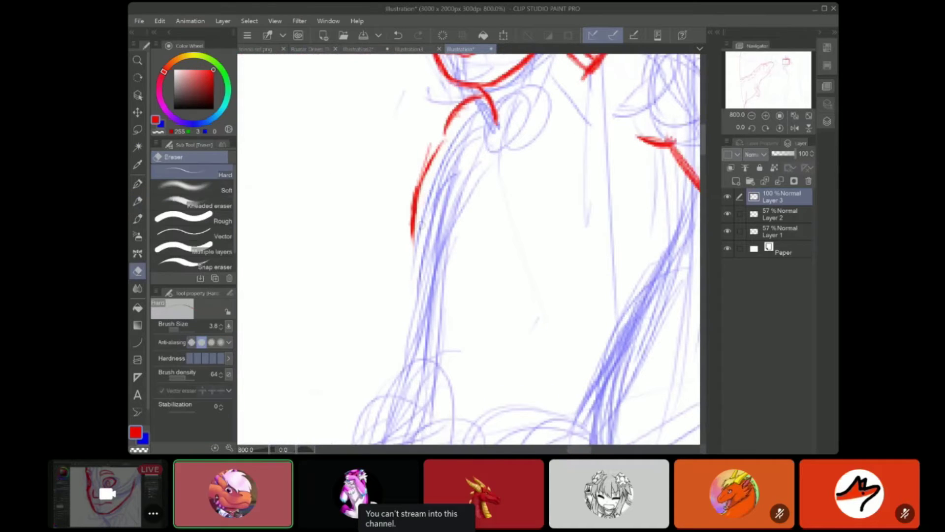
key("p")
key("e")
mouse_move(443, 139)
left_mouse_down()
mouse_move(403, 250)
mouse_move(399, 320)
left_mouse_up()
key("p")
left_click_drag(402, 230, 390, 380)
Draw the back edge of the torso in red from the armpit down to the hip
left_click_drag(787, 61, 786, 63)
left_click_drag(643, 148, 568, 319)
left_click_drag(786, 64, 786, 61)
left_click(751, 115)
left_click(751, 116)
left_click(766, 116)
left_click(765, 115)
left_click(751, 116)
Clean up the contours of the torso's back edge and the near arm with the eraser
key("e")
left_click_drag(520, 153, 497, 187)
key("p")
left_click_drag(786, 62, 790, 63)
key("e")
left_click_drag(436, 203, 407, 284)
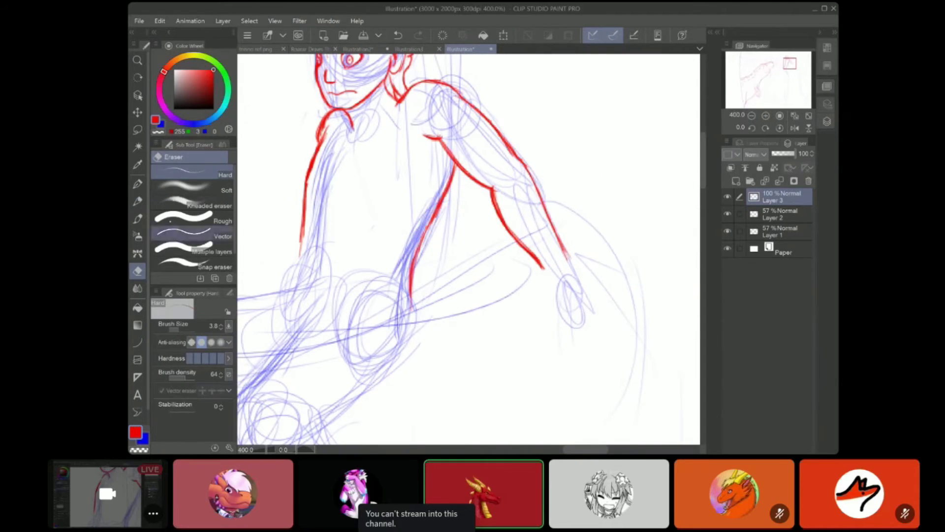
key("p")
Outline the bent leg in red along both sides of the thigh, around the knee and down the shin and calf
left_click_drag(789, 63, 786, 63)
left_click_drag(491, 184, 523, 194)
left_click_drag(786, 64, 786, 67)
mouse_move(456, 134)
left_mouse_down()
mouse_move(379, 261)
mouse_move(478, 390)
left_mouse_up()
scroll(468, 249, "down", 2)
left_click_drag(436, 200, 479, 281)
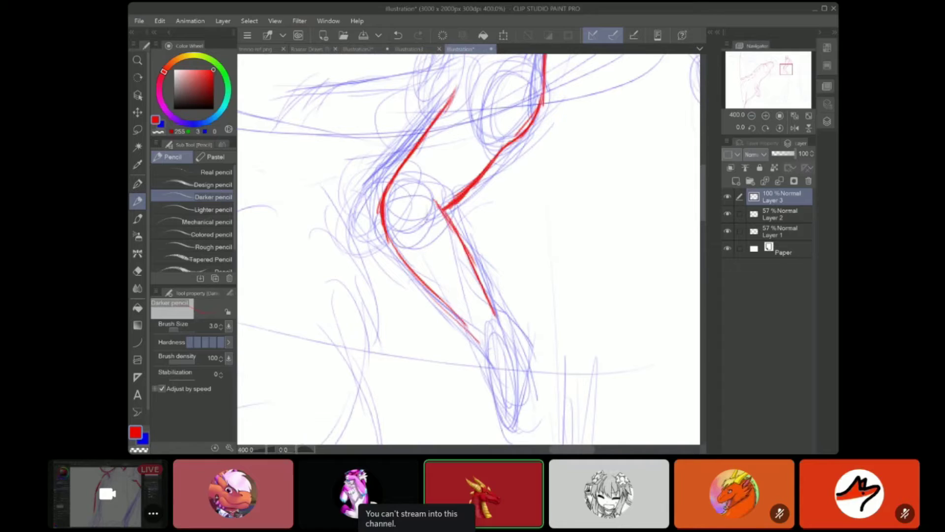
mouse_move(424, 189)
left_mouse_down()
mouse_move(426, 221)
mouse_move(465, 254)
left_mouse_up()
Redraw the calf line of the bent leg more heavily and erase the rough marks around the knee and lower leg
key("e")
key("p")
left_click_drag(448, 204, 495, 315)
key("e")
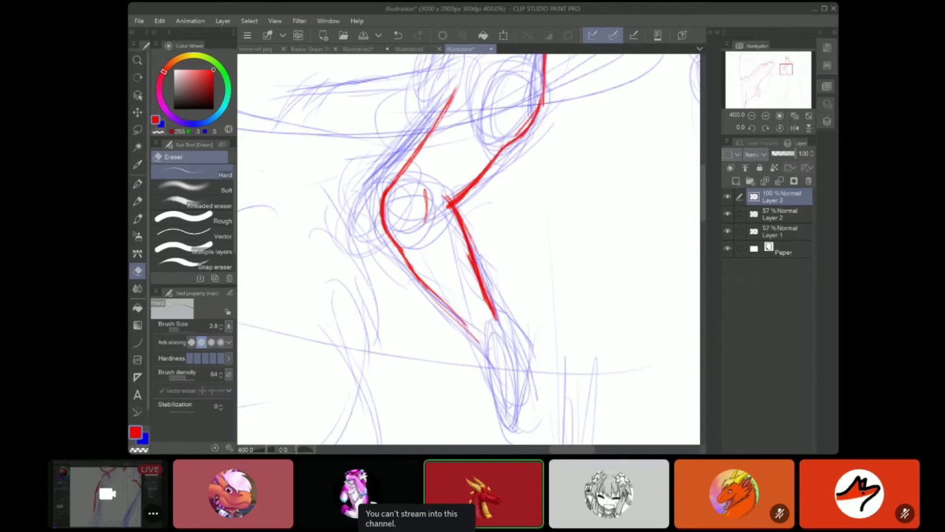
left_click_drag(468, 226, 485, 300)
key("p")
key("e")
mouse_move(512, 142)
left_mouse_down()
mouse_move(468, 193)
mouse_move(474, 363)
left_mouse_up()
key("p")
Draw the upper edge of the forward leg joining the belly, and add a short contour line on the torso
mouse_move(458, 123)
left_mouse_down()
mouse_move(487, 394)
mouse_move(671, 89)
left_mouse_up()
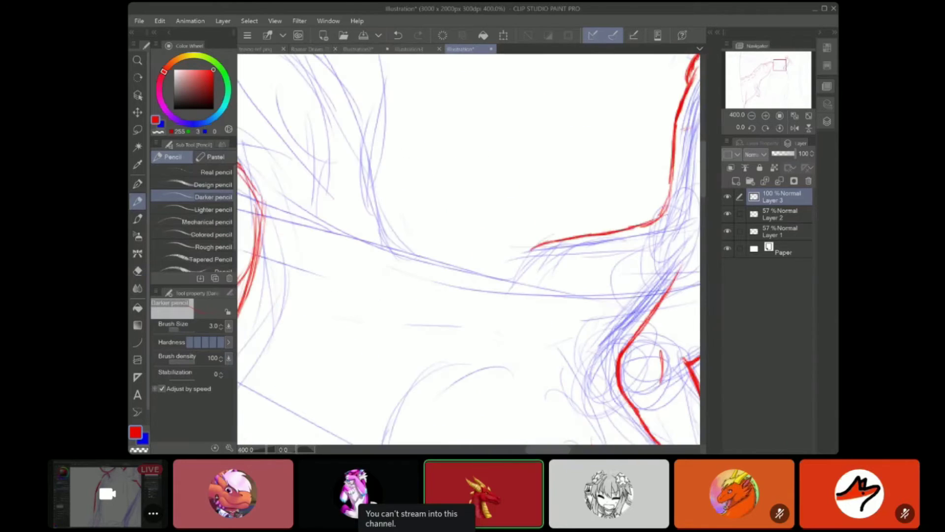
left_click_drag(590, 320, 460, 237)
mouse_move(780, 69)
left_mouse_down()
mouse_move(786, 57)
mouse_move(789, 64)
left_mouse_up()
left_click_drag(605, 139, 653, 194)
left_click_drag(788, 65, 793, 66)
Sketch blue hand guides on Layer 2, and outline the supporting hand and its fingers in red on Layer 3
mouse_move(431, 192)
left_mouse_down()
mouse_move(417, 241)
mouse_move(424, 230)
mouse_move(446, 237)
mouse_move(419, 255)
mouse_move(431, 231)
mouse_move(456, 284)
left_mouse_up()
left_click(780, 215)
left_click(144, 439)
key("c")
key("alt+bracketright")
mouse_move(445, 226)
left_mouse_down()
mouse_move(437, 238)
mouse_move(454, 282)
left_mouse_up()
left_click_drag(475, 228, 489, 280)
left_click_drag(467, 243, 485, 281)
left_click_drag(480, 219, 497, 264)
left_click_drag(451, 168, 493, 230)
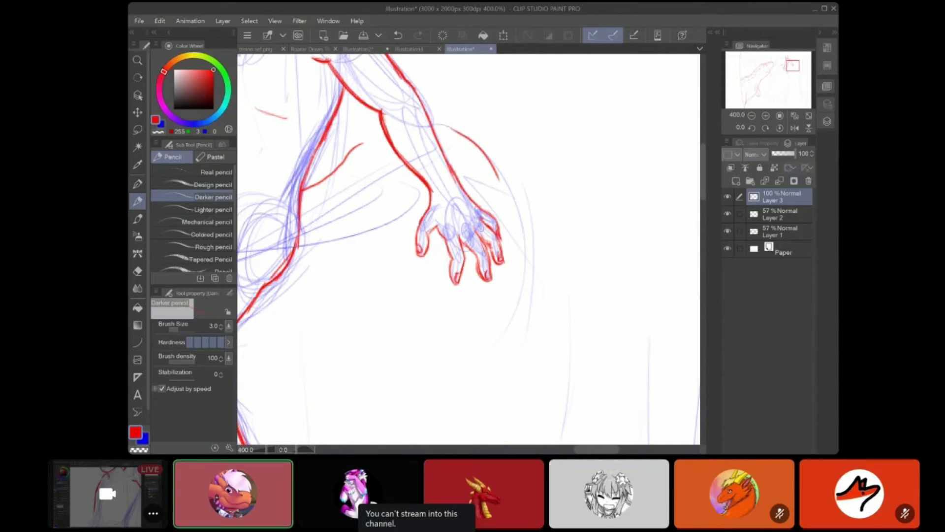
Study the belt on the coloured character reference and draw the peaked waistband across the figure's hips in red
scroll(468, 249, "down", 2)
left_click_drag(418, 221, 596, 327)
left_click(358, 49)
left_click_drag(468, 354, 455, 328)
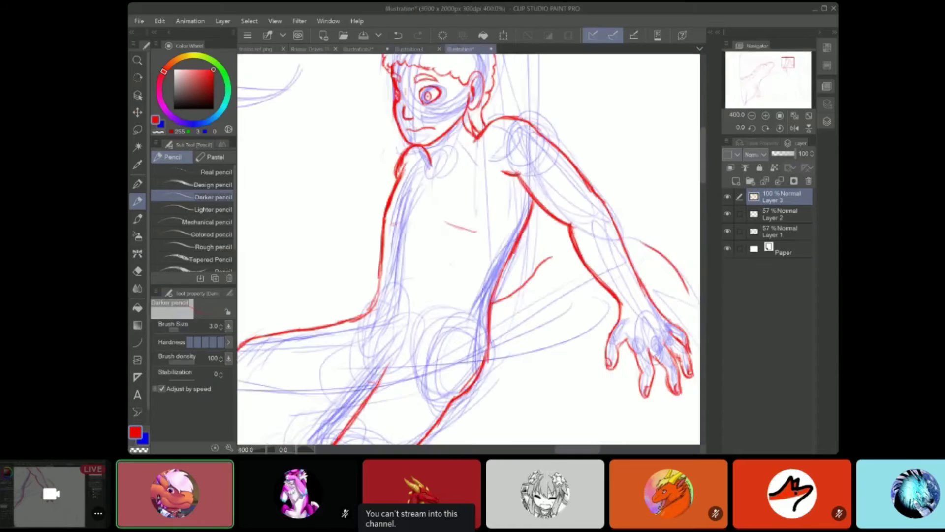
left_click(747, 86)
left_click_drag(746, 86, 744, 82)
left_click(462, 50)
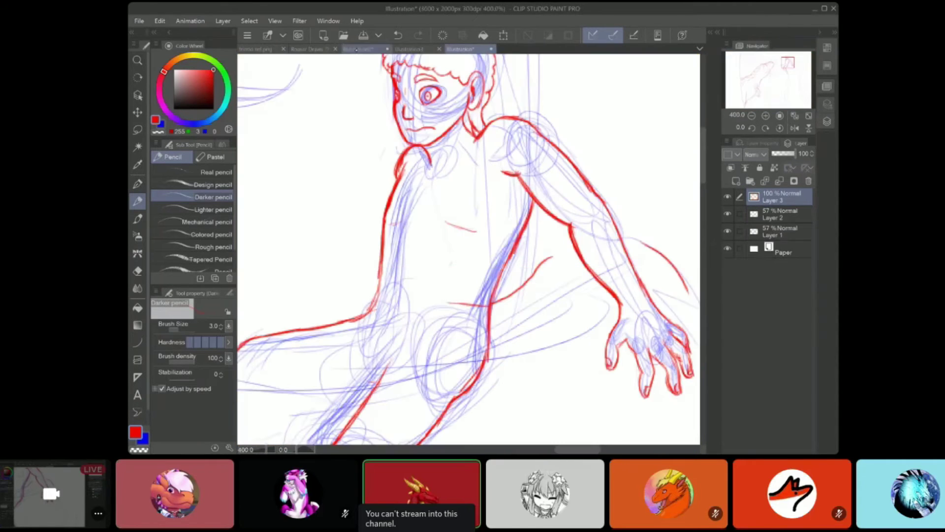
left_click(359, 49)
left_click_drag(487, 305, 378, 297)
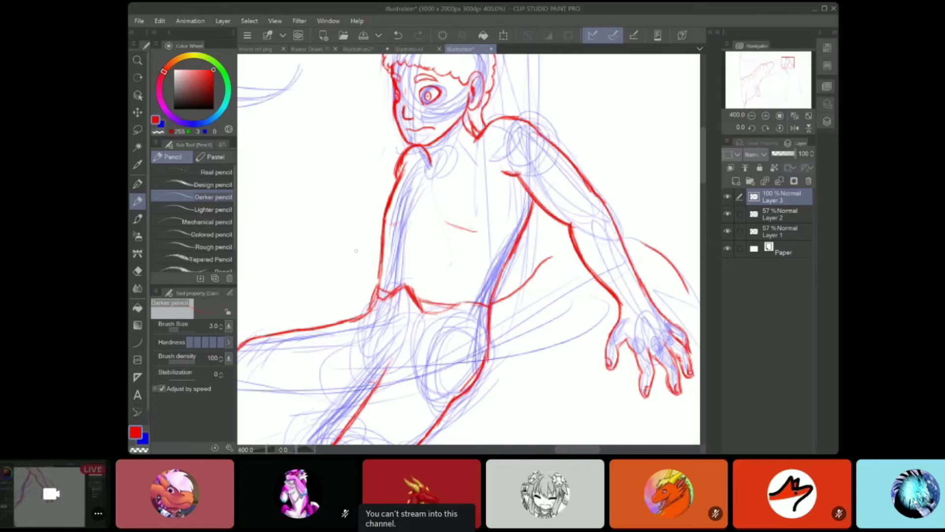
Reinforce the waistband and add the front panel's edge and a hip seam line, comparing them with the coloured reference
scroll(356, 251, "down", 3)
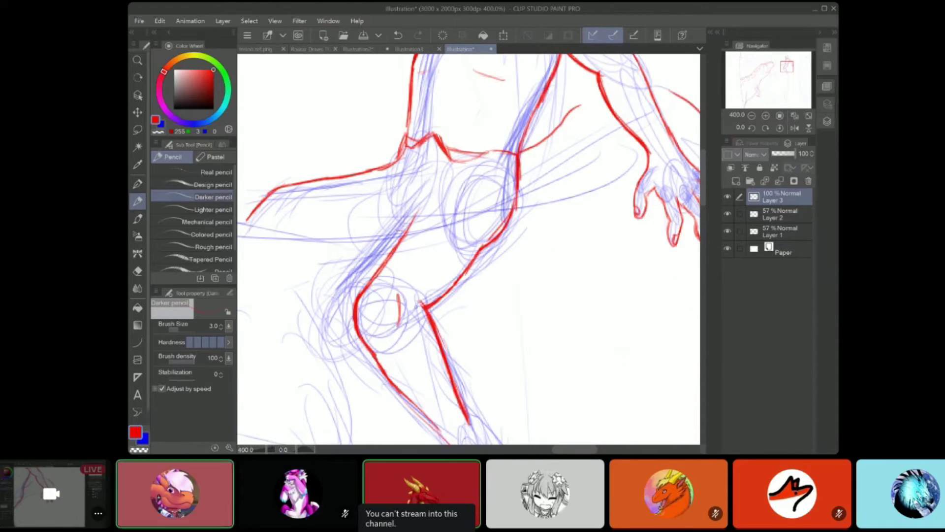
left_click_drag(451, 157, 466, 162)
mouse_move(398, 152)
left_mouse_down()
mouse_move(408, 134)
mouse_move(487, 153)
left_mouse_up()
mouse_move(406, 136)
left_mouse_down()
mouse_move(475, 155)
mouse_move(510, 189)
left_mouse_up()
left_click(137, 271)
left_click(137, 201)
left_click(361, 49)
left_click(465, 50)
left_click(362, 49)
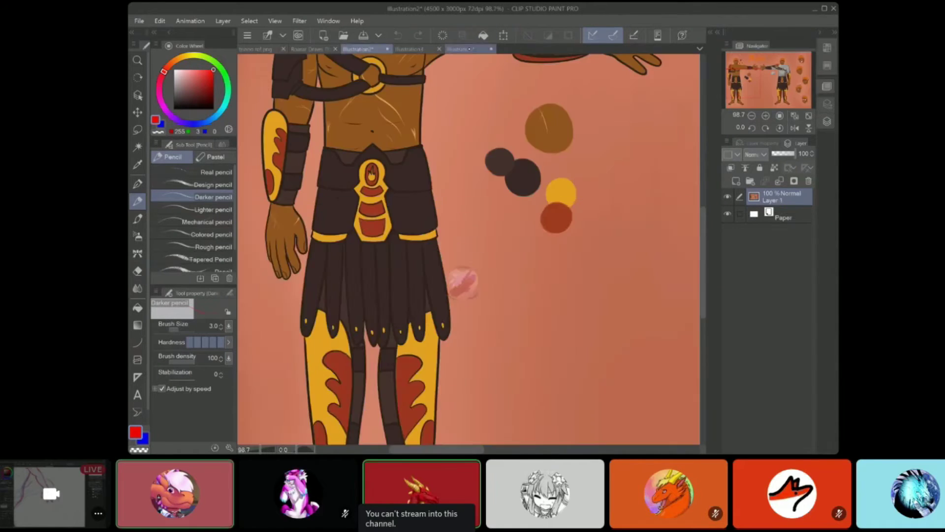
key("ctrl+Tab")
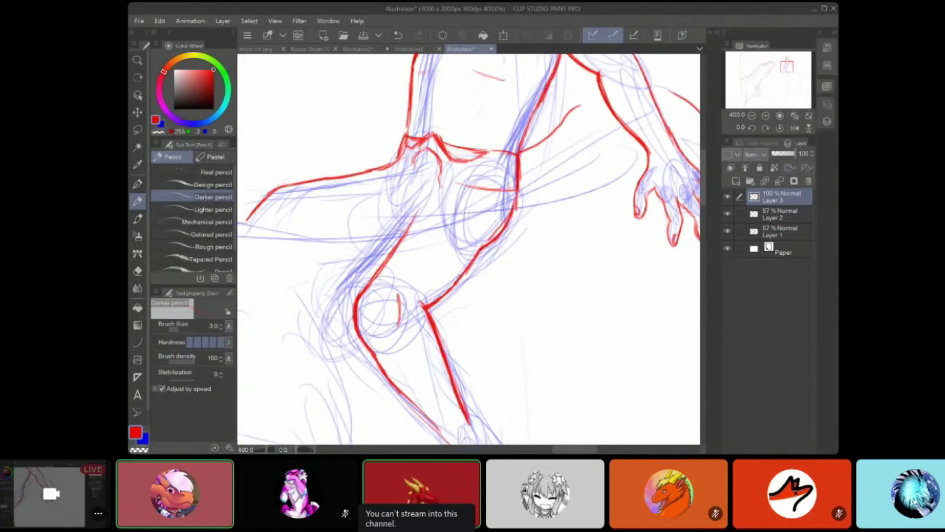
Complete the drooping front panel and draw double hem bands around both thighs, checking the skirt on the coloured reference
left_click_drag(440, 186, 412, 220)
left_click_drag(414, 160, 382, 233)
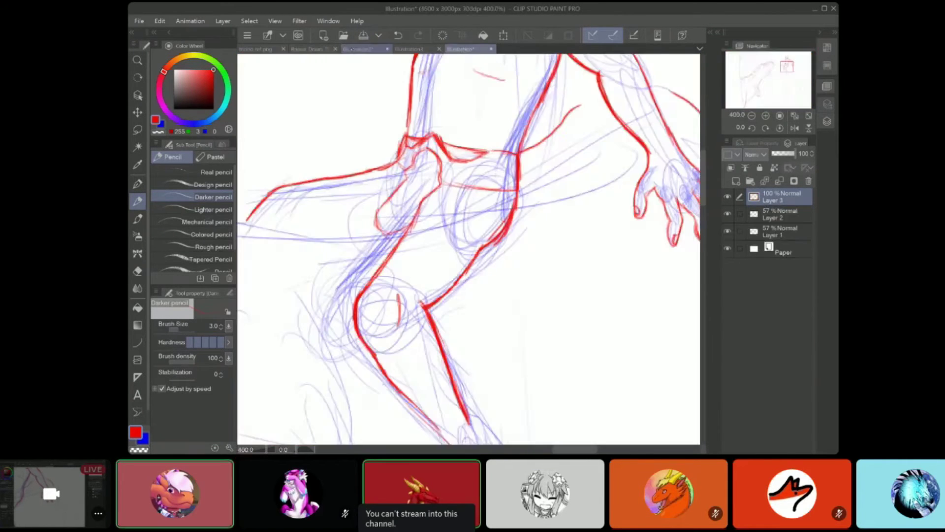
left_click_drag(410, 233, 483, 246)
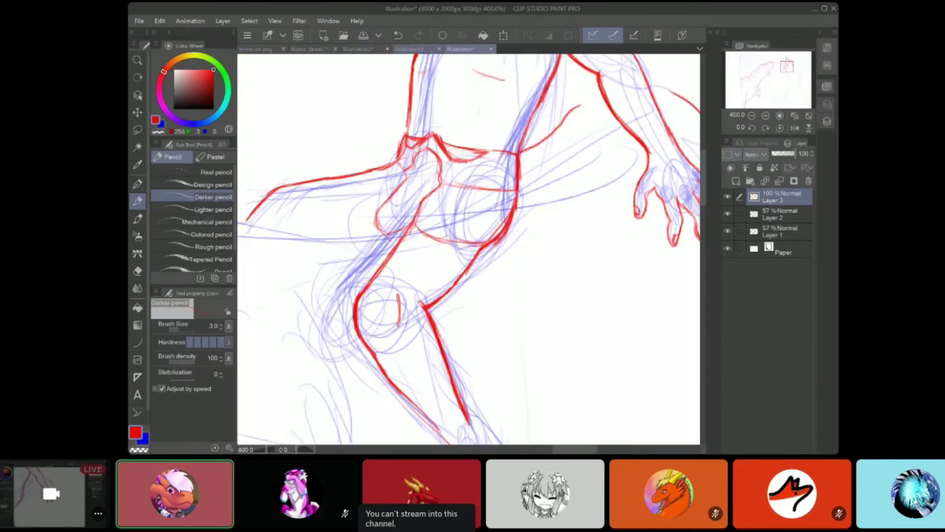
left_click_drag(395, 161, 373, 198)
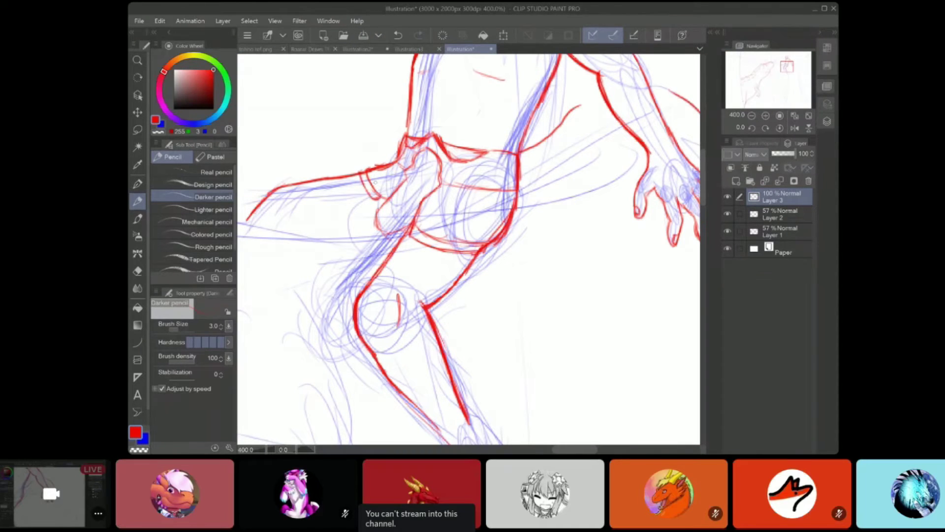
left_click(358, 49)
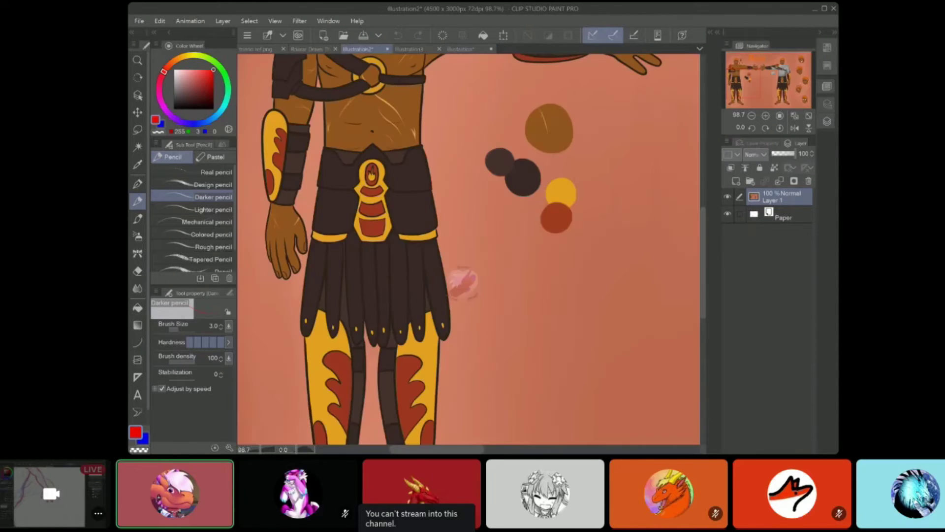
key("ctrl+Tab")
mouse_move(425, 204)
left_mouse_down()
mouse_move(340, 216)
mouse_move(298, 262)
mouse_move(323, 252)
mouse_move(301, 281)
left_mouse_up()
left_click_drag(437, 226, 302, 281)
key("ctrl+z")
key("ctrl+z")
key("ctrl+z")
key("ctrl+z")
key("ctrl+z")
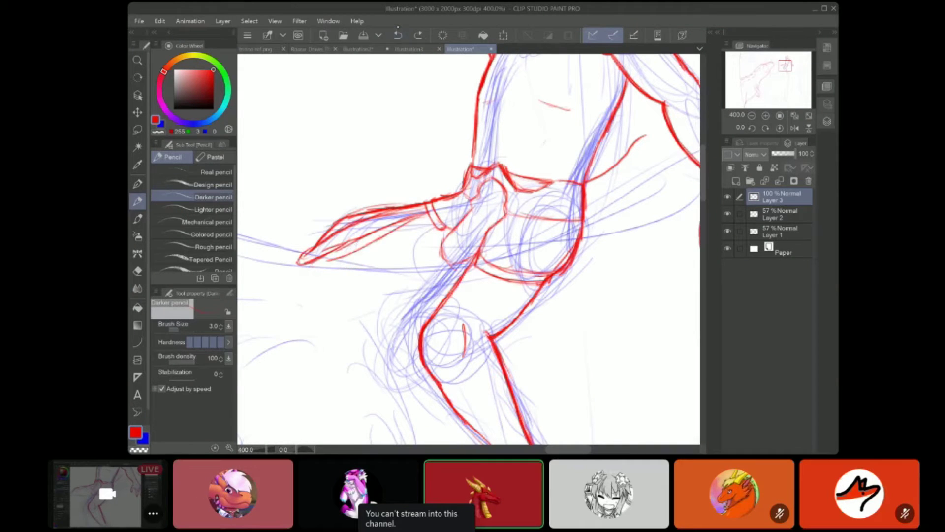
Draw long rounded skirt strips fanning from the hem over the forward leg, and tidy the tip of the outermost strip
left_click_drag(404, 206, 301, 244)
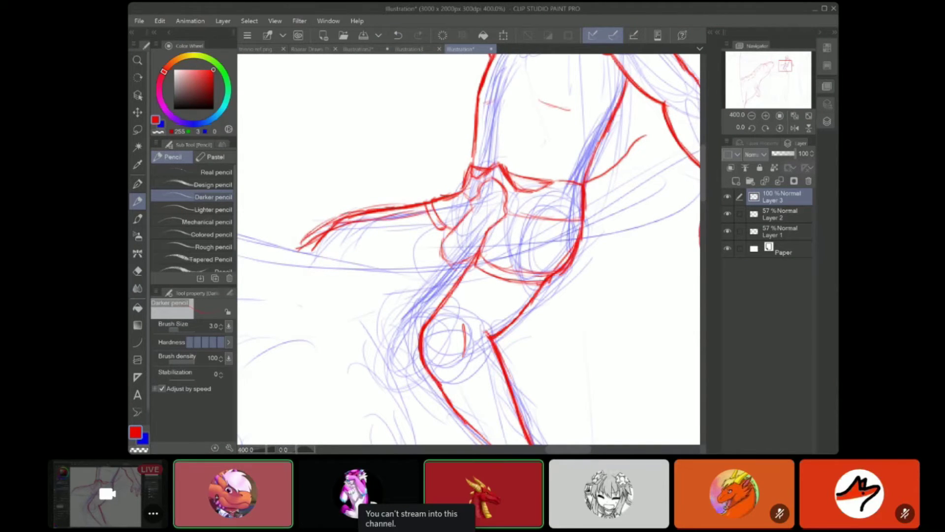
left_click_drag(427, 216, 326, 254)
left_click_drag(374, 239, 264, 275)
left_click_drag(436, 227, 317, 268)
mouse_move(399, 219)
left_mouse_down()
mouse_move(334, 232)
mouse_move(259, 268)
left_mouse_up()
left_click_drag(438, 229, 294, 310)
mouse_move(435, 252)
left_mouse_down()
mouse_move(359, 345)
mouse_move(367, 355)
left_mouse_up()
left_click_drag(400, 278, 356, 352)
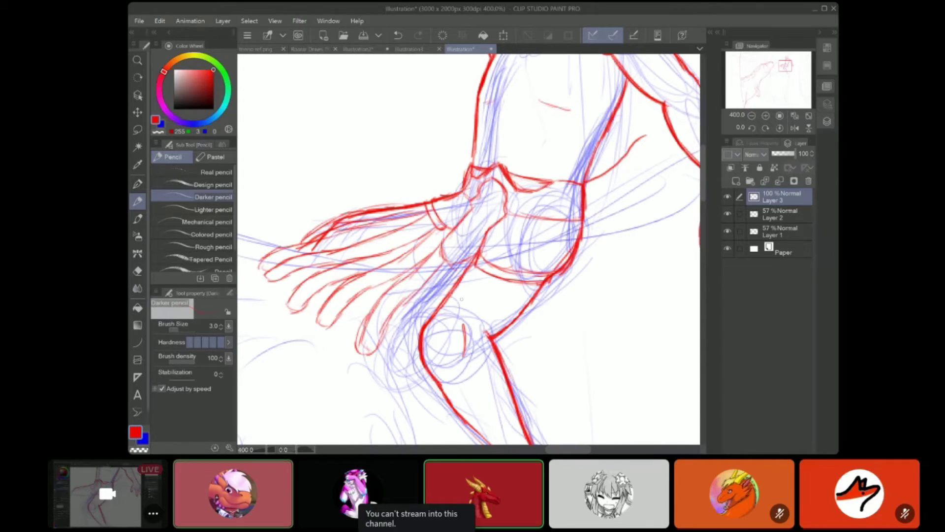
left_click_drag(285, 248, 261, 268)
key("e")
key("p")
key("p")
Draw two overlapping rounded skirt strips hanging from the front panel over the bent knee
mouse_move(447, 262)
left_mouse_down()
mouse_move(403, 333)
mouse_move(420, 364)
left_mouse_up()
left_click_drag(461, 264, 425, 324)
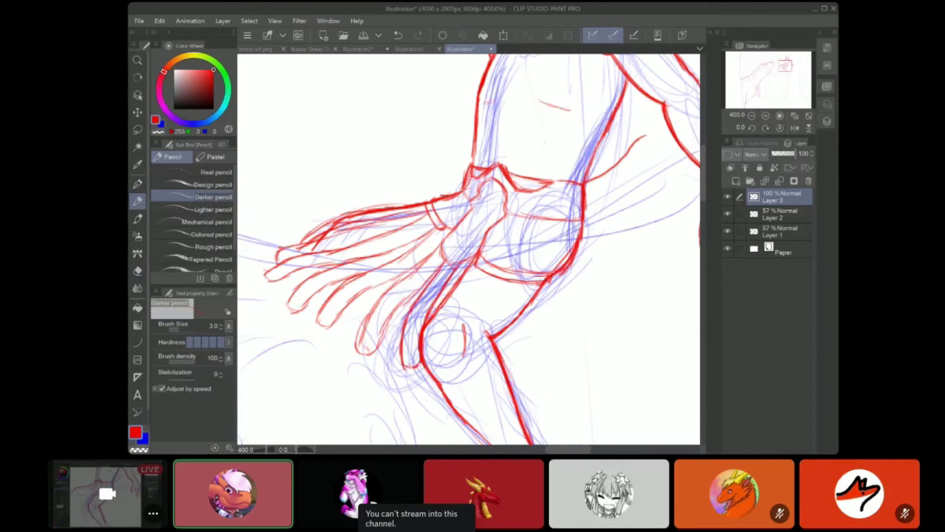
left_click_drag(481, 273, 434, 401)
left_click_drag(417, 366, 431, 397)
left_click_drag(472, 259, 417, 393)
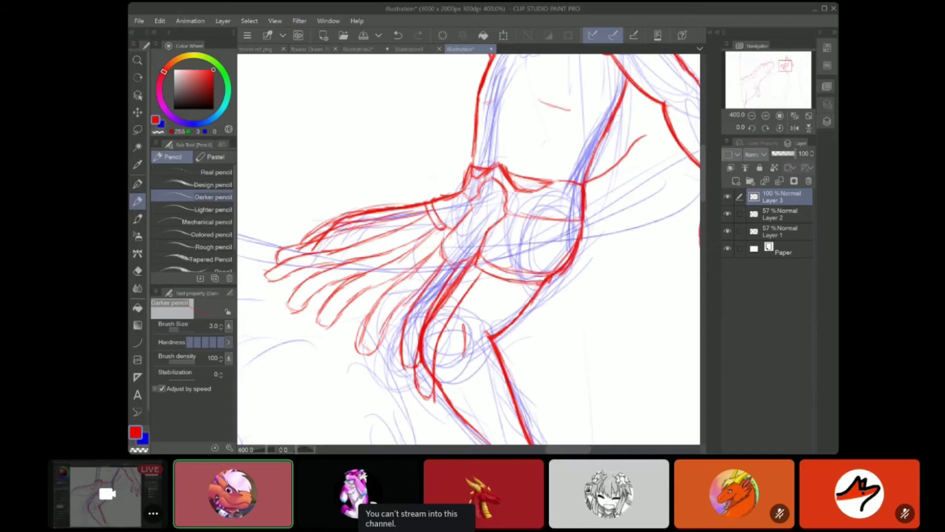
Draw several long rounded skirt strips hanging from the hem over the seated figure's thigh and behind the knee
left_click_drag(457, 393, 485, 316)
left_click_drag(562, 203, 557, 325)
mouse_move(531, 203)
left_mouse_down()
mouse_move(541, 339)
mouse_move(549, 338)
left_mouse_up()
left_click_drag(510, 198, 493, 296)
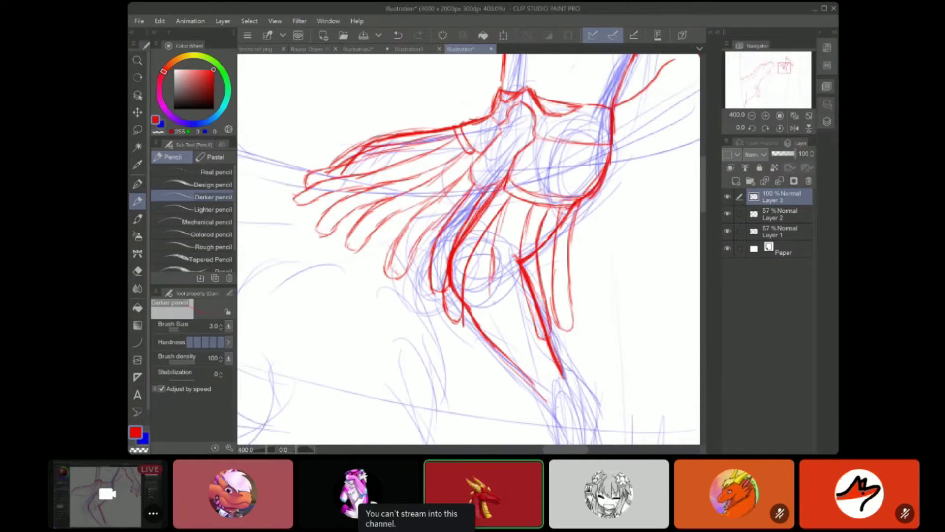
left_click_drag(490, 237, 514, 348)
left_click_drag(527, 202, 518, 346)
Erase the leg outlines and stray pencil marks where they cross the skirt strips
key("e")
left_click_drag(534, 251, 523, 260)
left_click_drag(523, 268, 545, 331)
left_click_drag(571, 211, 563, 221)
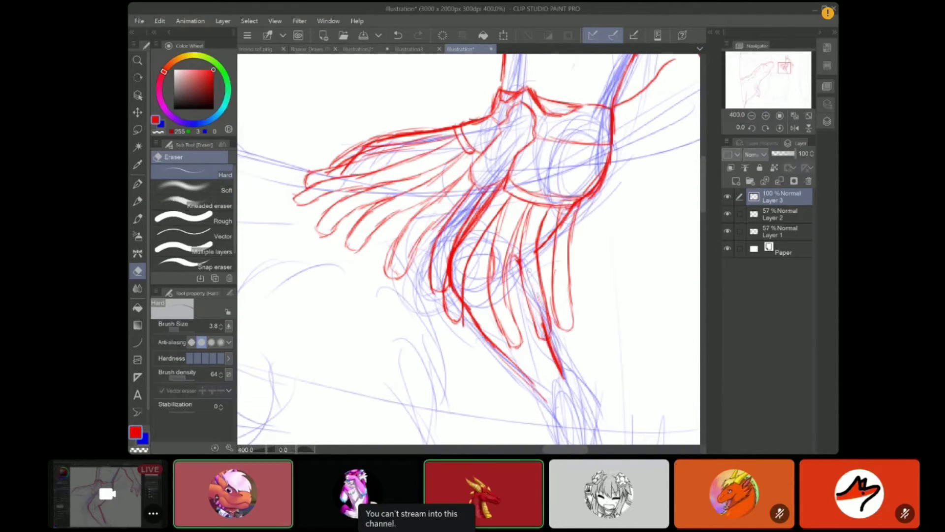
left_click_drag(345, 168, 327, 174)
left_click_drag(451, 279, 461, 302)
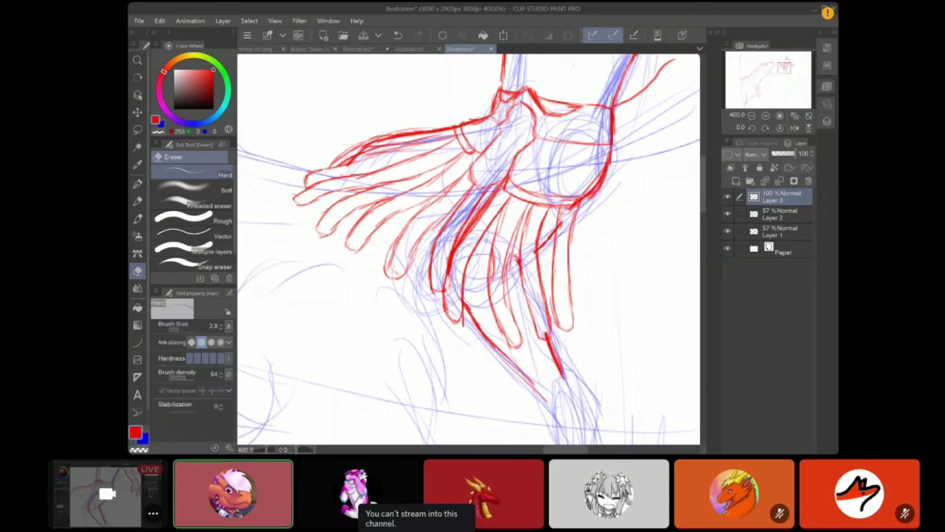
Draw a small oval hole near the rounded tip of each skirt strip hanging over the legs
key("p")
key("ctrl+minus")
key("ctrl+minus")
key("ctrl+minus")
key("ctrl+plus")
key("ctrl+plus")
key("ctrl+plus")
key("ctrl+plus")
key("ctrl+plus")
key("ctrl+plus")
key("ctrl+plus")
left_click_drag(287, 187, 288, 196)
left_click_drag(369, 214, 370, 224)
left_click_drag(405, 295, 407, 304)
left_click_drag(521, 343, 524, 352)
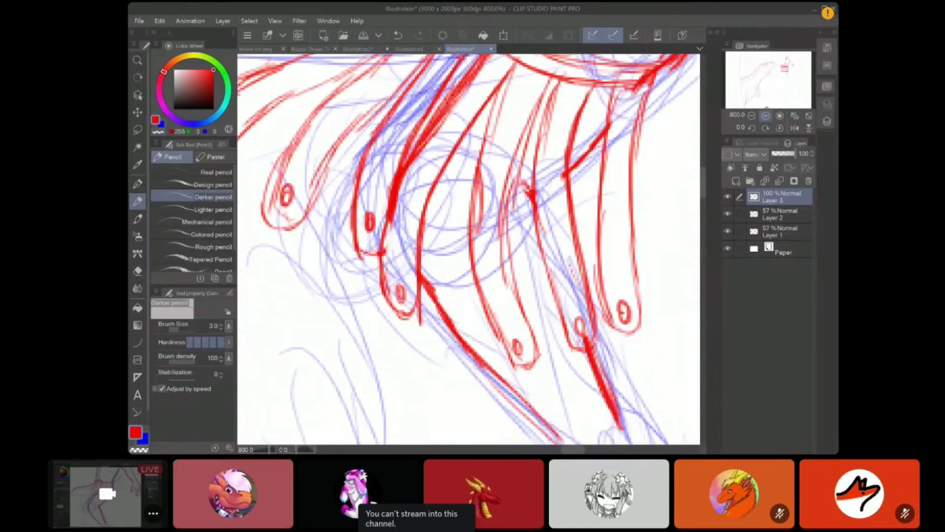
Extend the red lower-leg outline down to the ankle and foot, and review the whole composition
key("ctrl+minus")
key("ctrl+minus")
key("ctrl+minus")
key("ctrl+minus")
key("ctrl+minus")
key("ctrl+minus")
key("ctrl+minus")
scroll(537, 318, "up", 3)
left_click_drag(347, 178, 409, 246)
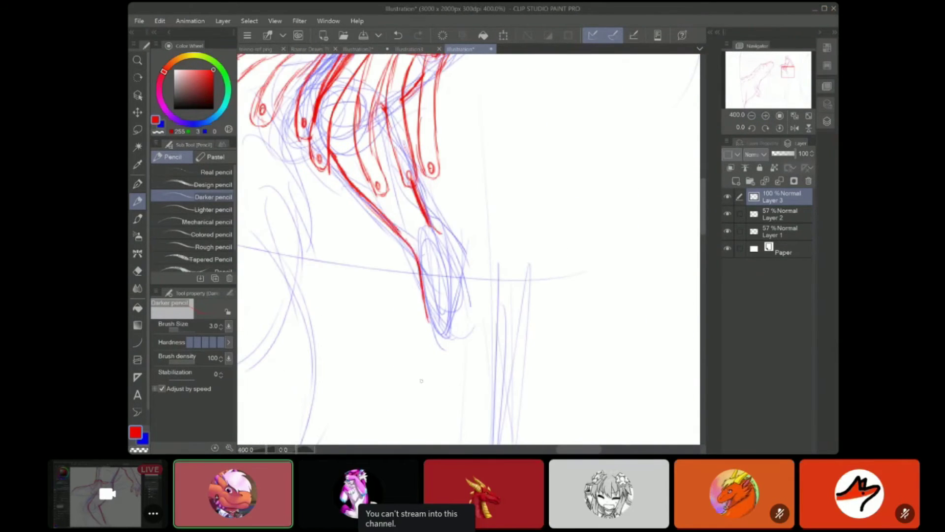
scroll(591, 230, "down", 5)
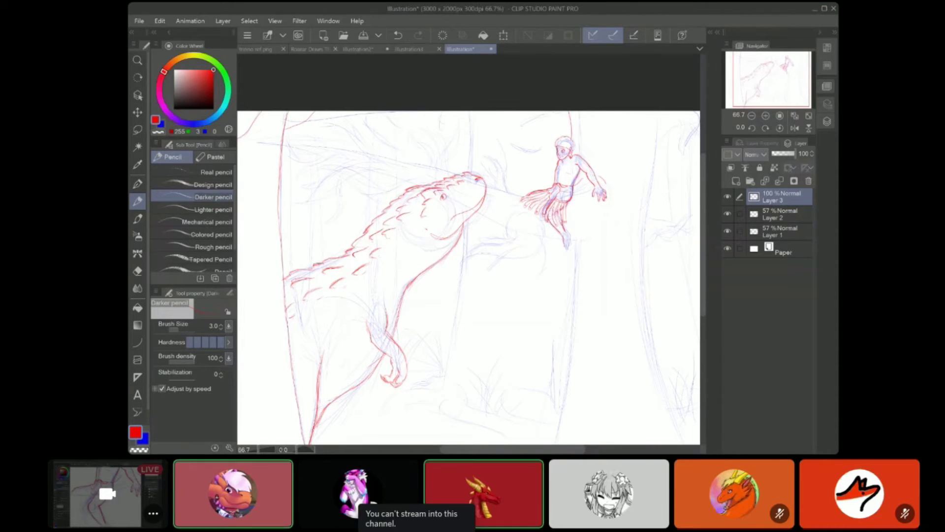
left_click_drag(771, 80, 771, 77)
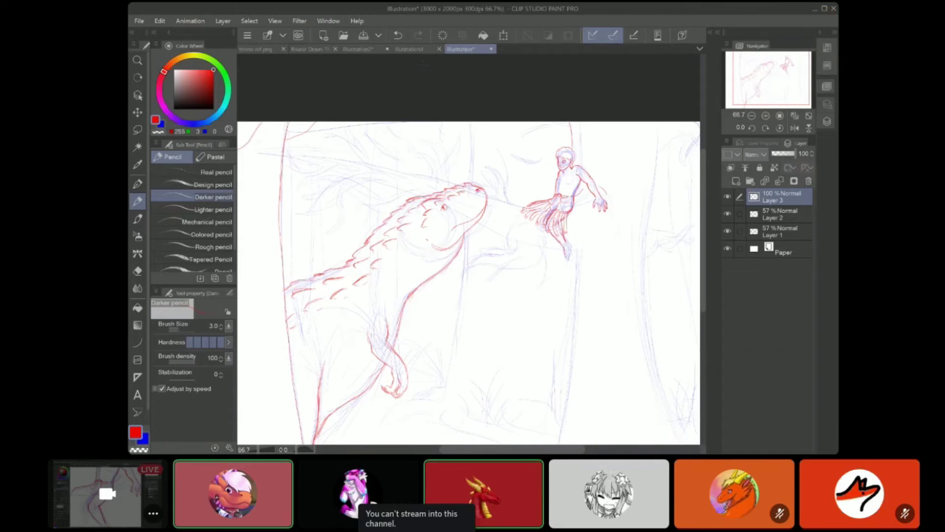
On the blank Illustration3 canvas, sketch a blue head circle with a tilted centre line and a crossing face guideline
left_click(409, 48)
key("x")
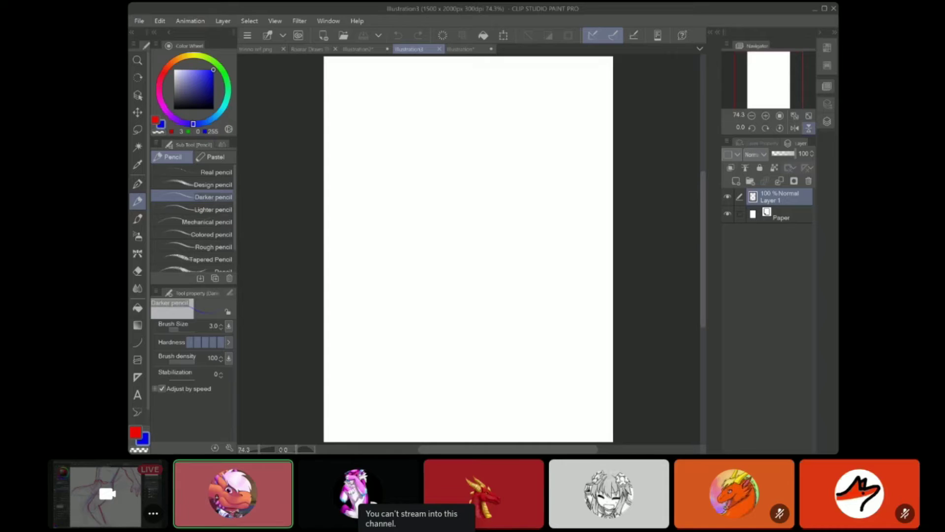
scroll(780, 81, "up", 1)
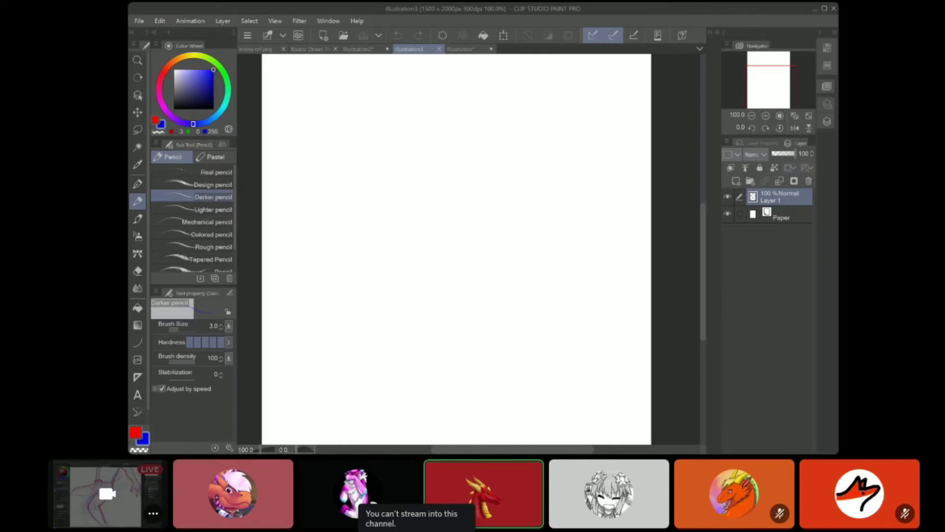
left_click_drag(457, 249, 481, 243)
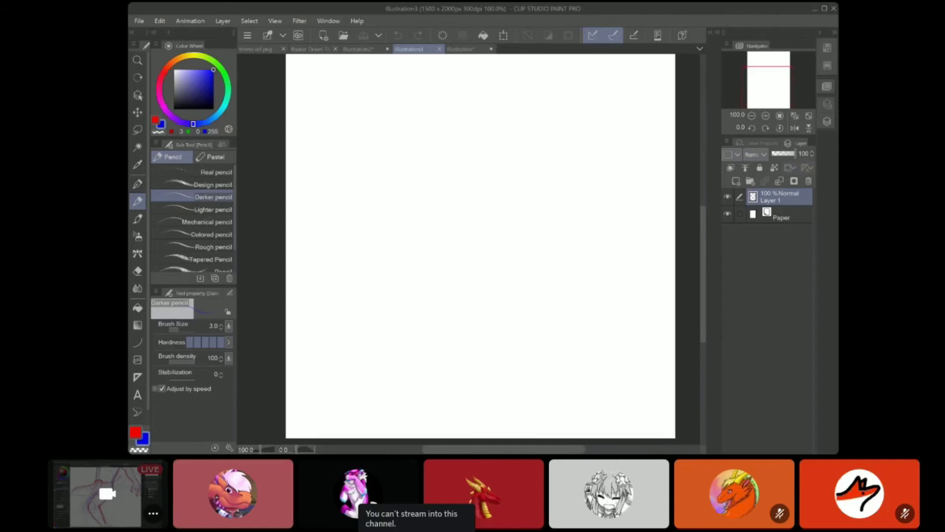
scroll(471, 248, "right", 1)
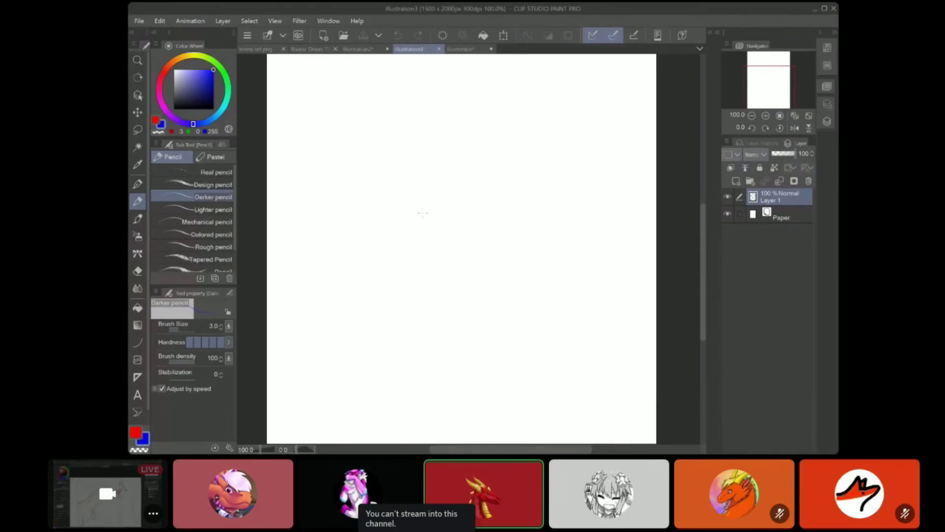
mouse_move(423, 212)
left_mouse_down()
mouse_move(467, 173)
mouse_move(455, 231)
left_mouse_up()
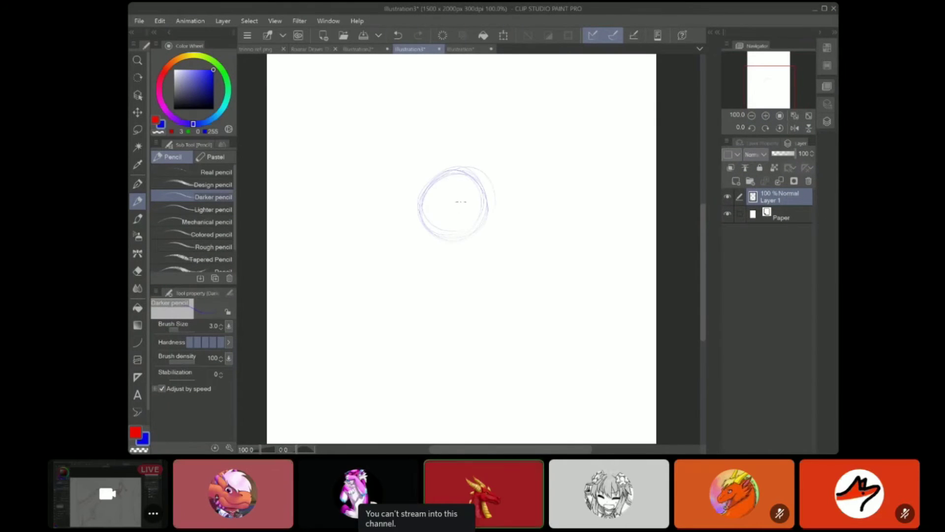
left_click_drag(456, 177, 467, 251)
left_click_drag(477, 216, 456, 223)
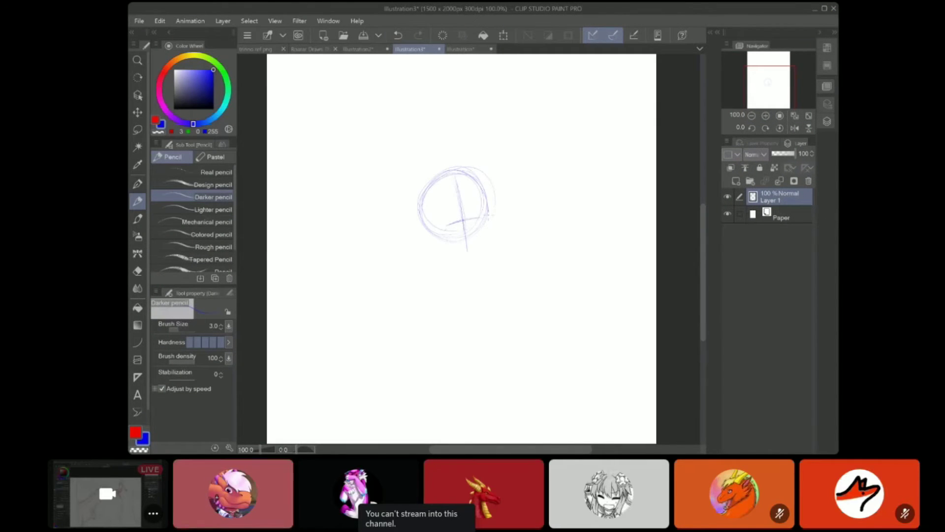
left_click_drag(442, 227, 480, 217)
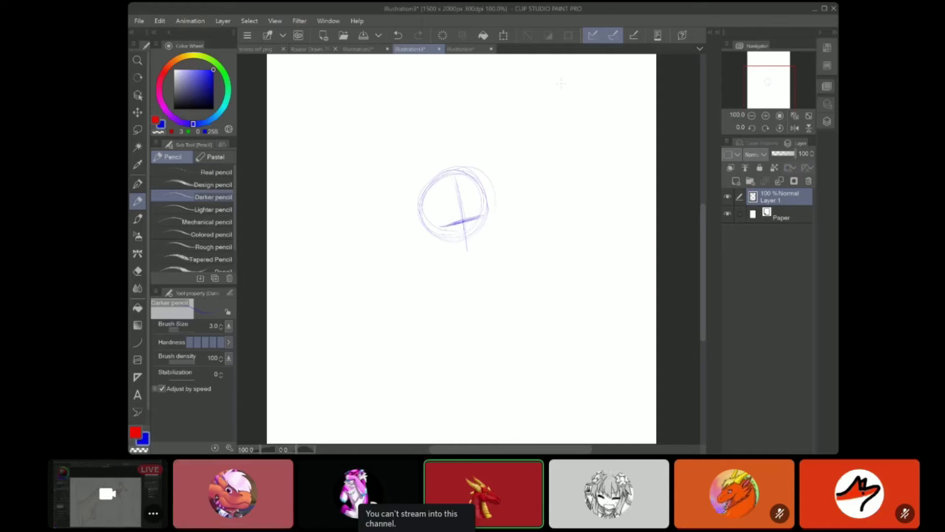
Shape the cheek and tapered jaw below the head circle, and clear stray lines along the cheek
left_click_drag(483, 173, 487, 214)
key("ctrl+z")
left_click_drag(482, 176, 490, 243)
mouse_move(424, 222)
left_mouse_down()
mouse_move(430, 238)
mouse_move(484, 237)
left_mouse_up()
left_click_drag(488, 222, 475, 252)
key("e")
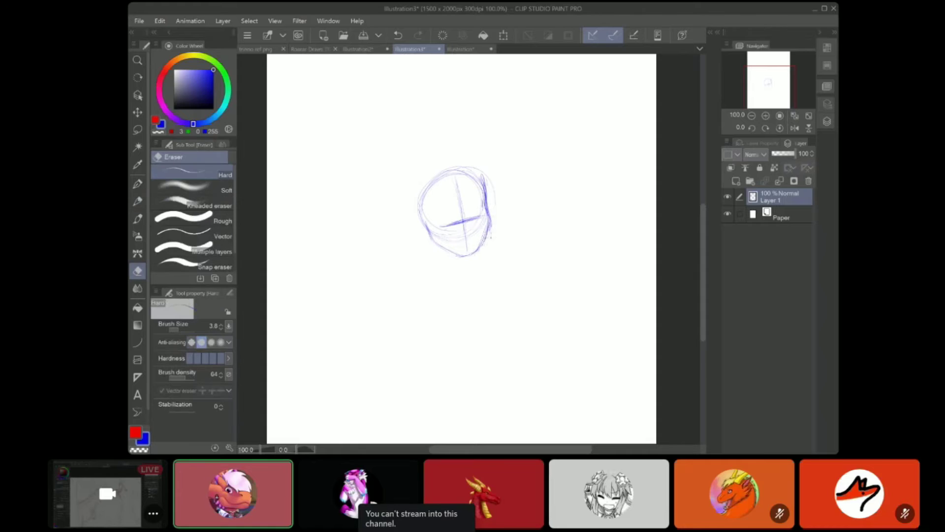
mouse_move(482, 172)
left_mouse_down()
mouse_move(488, 206)
mouse_move(419, 213)
mouse_move(464, 256)
mouse_move(515, 176)
left_mouse_up()
Undo the unwanted last marks and add an ear and two oval eye sockets to the head
key("p")
key("ctrl+z")
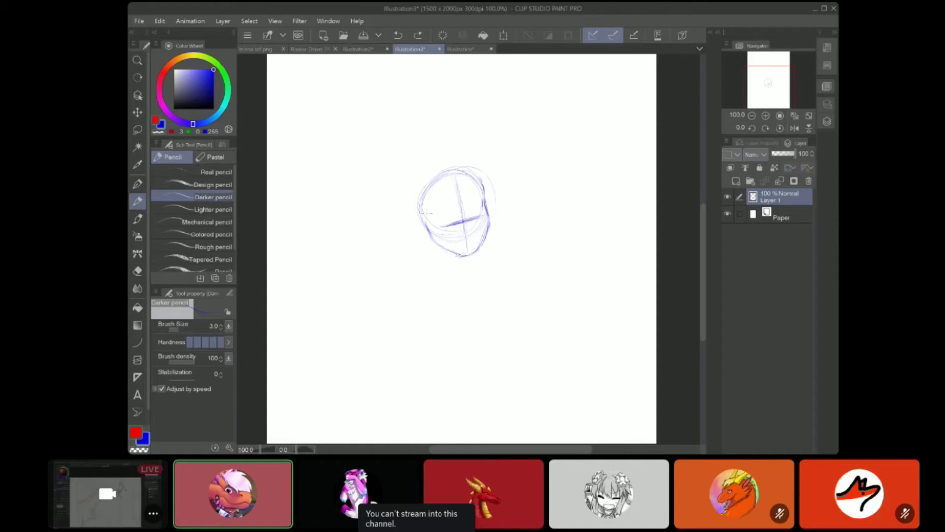
key("ctrl+z")
mouse_move(423, 212)
left_mouse_down()
mouse_move(419, 233)
mouse_move(429, 236)
left_mouse_up()
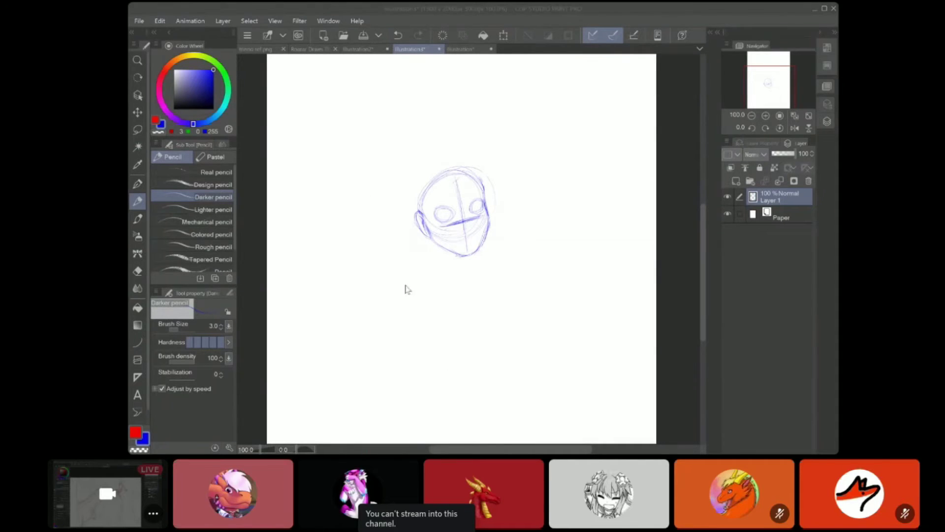
Paste the reference portrait as a new layer and place it to the right of the sketched head
key("ctrl+v")
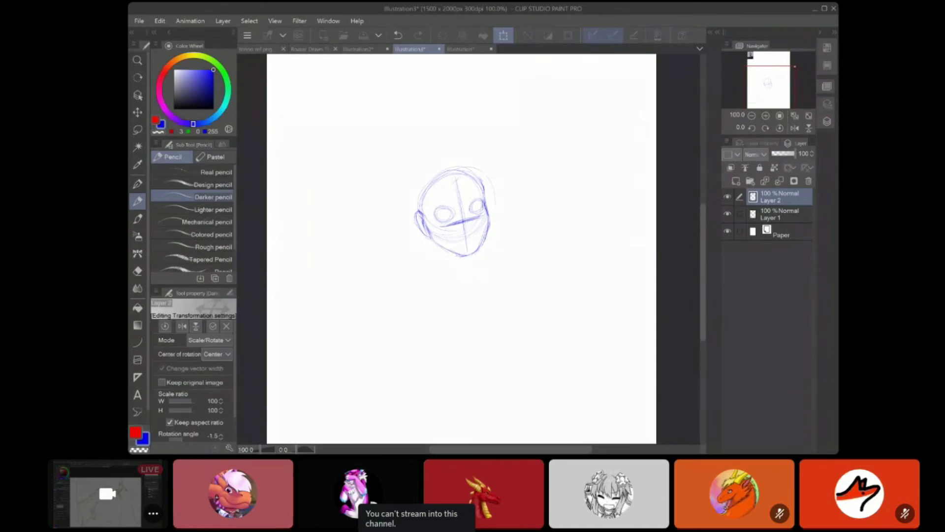
left_click_drag(537, 429, 444, 212)
left_click_drag(561, 203, 599, 257)
key("Return")
On Layer 1, sketch a jagged fringe and tousled hair around the crown and down past the ear
left_click(780, 214)
scroll(363, 289, "up", 1)
left_click_drag(495, 157, 475, 188)
left_click_drag(471, 176, 452, 221)
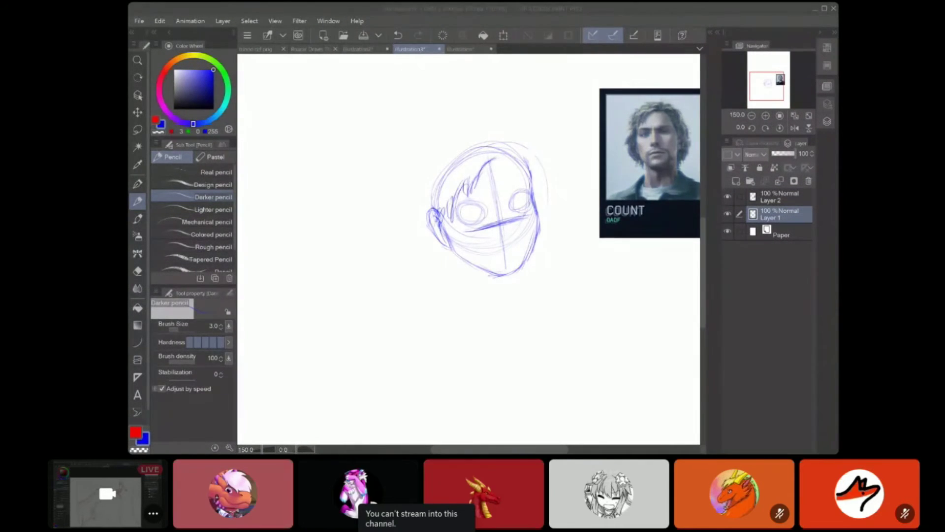
mouse_move(506, 151)
left_mouse_down()
mouse_move(533, 144)
mouse_move(534, 166)
left_mouse_up()
left_click_drag(487, 147, 450, 153)
mouse_move(463, 155)
left_mouse_down()
mouse_move(416, 224)
mouse_move(417, 255)
mouse_move(458, 283)
left_mouse_up()
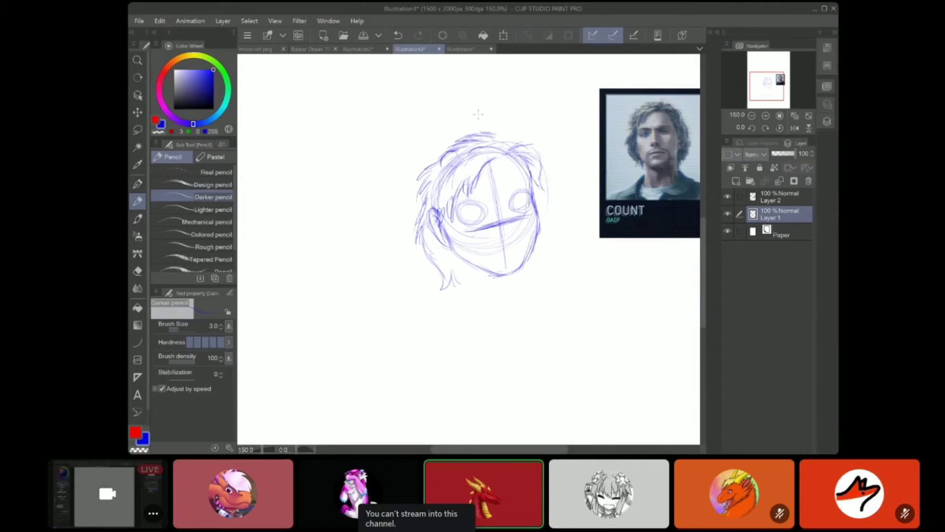
Add tufts and loose strands at the crown, and draw the hair down the far side of the face
left_click_drag(483, 128, 493, 137)
mouse_move(498, 118)
left_mouse_down()
mouse_move(493, 136)
mouse_move(435, 165)
left_mouse_up()
left_click_drag(429, 169, 415, 212)
left_click_drag(495, 132, 527, 142)
mouse_move(512, 137)
left_mouse_down()
mouse_move(534, 148)
mouse_move(559, 220)
mouse_move(546, 271)
left_mouse_up()
left_click(397, 35)
left_click_drag(437, 214, 433, 240)
left_click_drag(545, 251, 536, 276)
Draw both sides of the neck and a sloping shoulder line on each side
left_click_drag(772, 86, 779, 88)
left_click_drag(363, 223, 372, 251)
left_click(398, 35)
left_click_drag(433, 235, 428, 249)
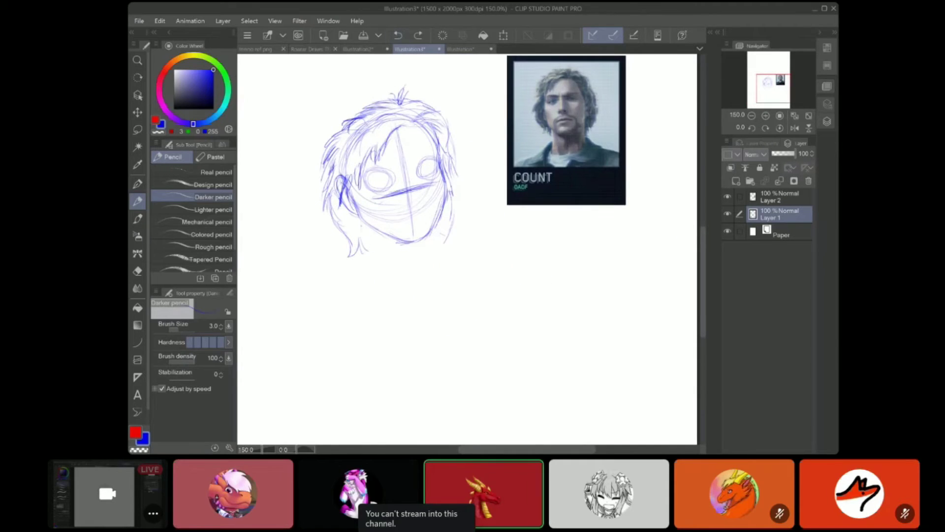
left_click_drag(362, 222, 371, 252)
mouse_move(430, 230)
left_mouse_down()
mouse_move(432, 254)
mouse_move(498, 270)
left_mouse_up()
mouse_move(370, 252)
left_mouse_down()
mouse_move(315, 292)
mouse_move(381, 273)
left_mouse_up()
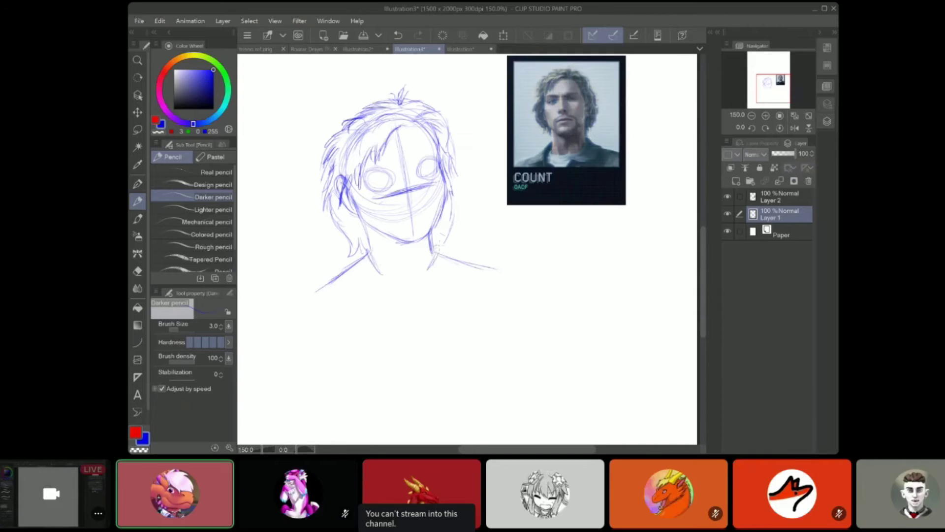
Sketch the open collar flaps around the neck and mark the nose and mouth on the face
mouse_move(434, 241)
left_mouse_down()
mouse_move(483, 260)
mouse_move(429, 272)
left_mouse_up()
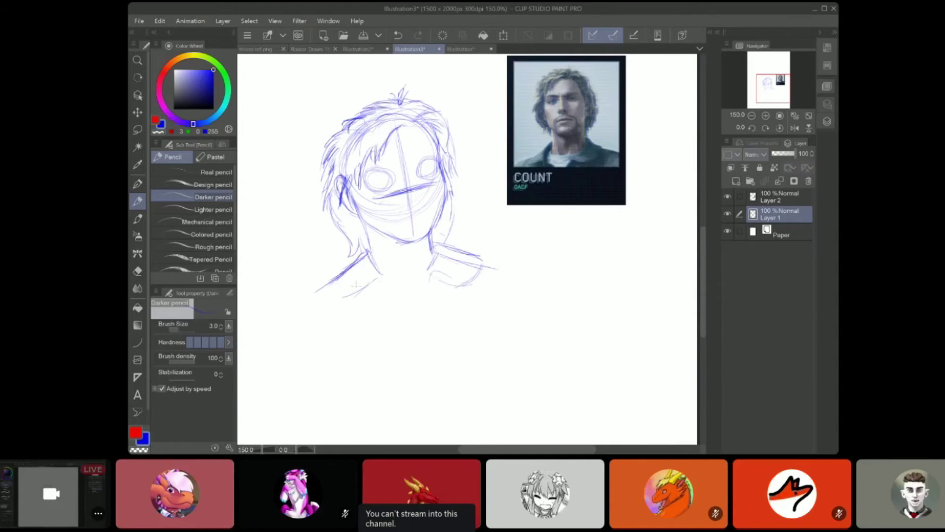
left_click_drag(337, 279, 363, 289)
left_click_drag(404, 217, 436, 170)
left_click_drag(445, 160, 459, 150)
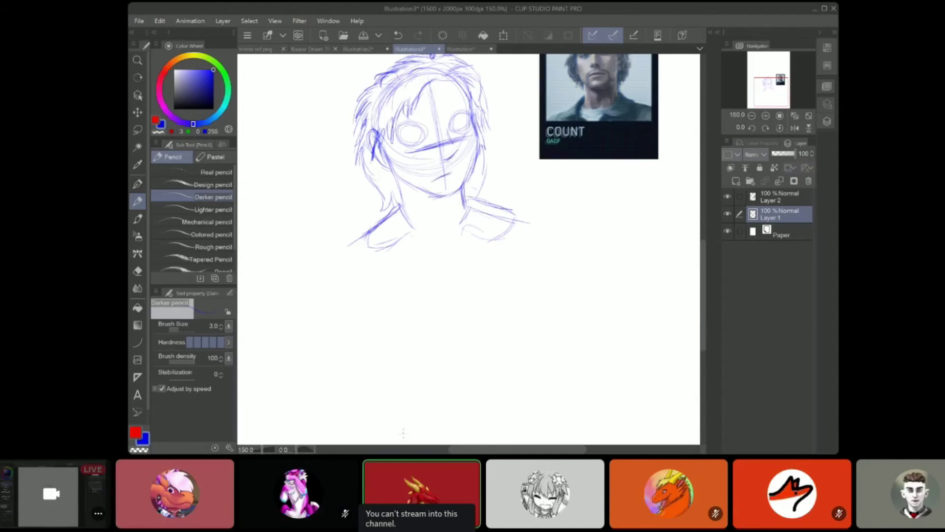
Extend the shoulders, add shoulder joint circles, and draw one upper arm down to an elbow circle
left_click_drag(771, 91, 776, 92)
left_click_drag(452, 228, 501, 247)
left_click_drag(471, 241, 500, 242)
left_click_drag(773, 87, 771, 89)
left_click_drag(345, 223, 334, 269)
left_click_drag(771, 88, 768, 92)
left_click_drag(371, 150, 310, 249)
left_click_drag(386, 140, 345, 191)
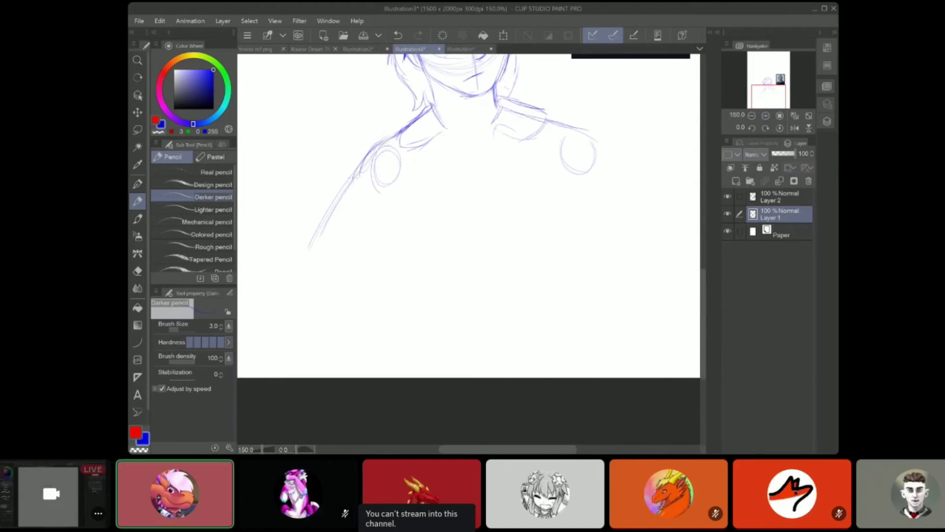
left_click_drag(325, 253, 323, 256)
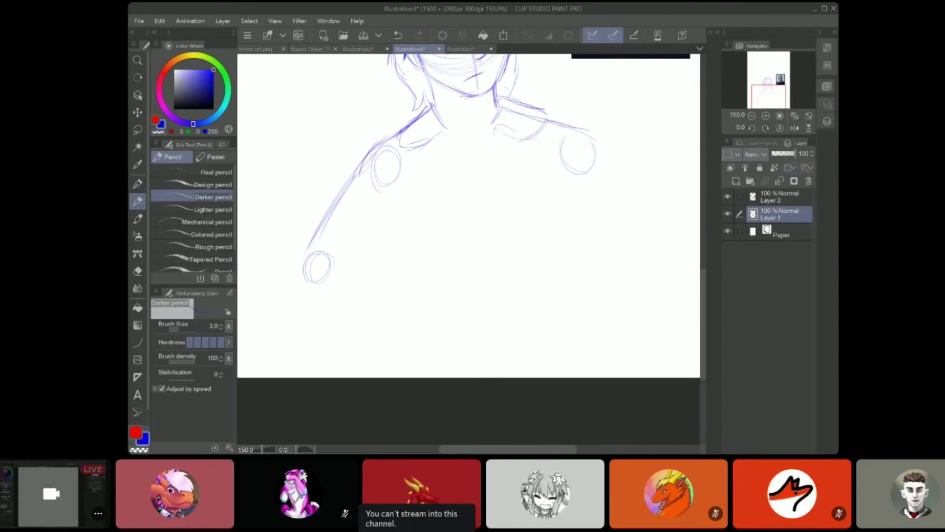
Draw both side contours of the torso from the armpits down to the canvas edge
left_click_drag(401, 298, 445, 274)
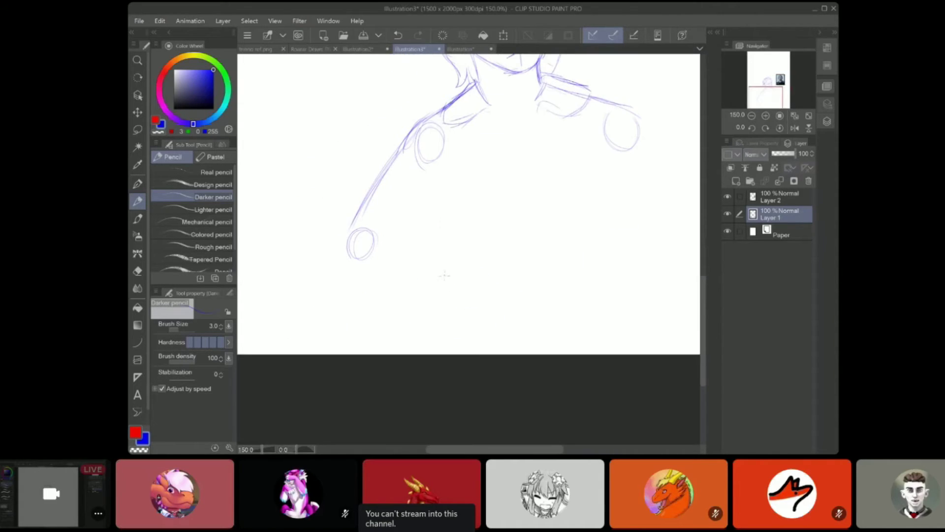
left_click_drag(433, 187, 466, 281)
left_click_drag(361, 244, 391, 318)
Erase the elbow circle, lengthen the upper arm to a redrawn elbow, and sketch the forearm bending towards the waist
key("e")
left_click_drag(397, 305, 373, 329)
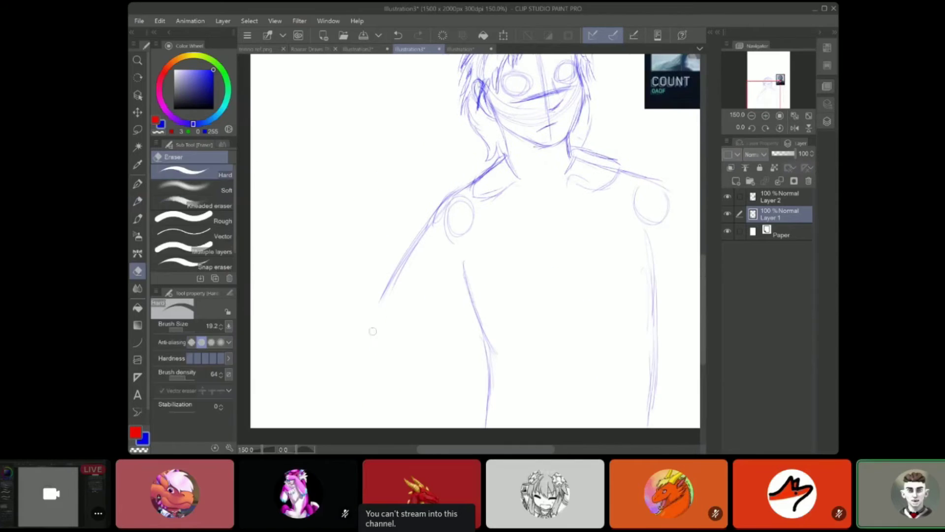
key("p")
left_click_drag(433, 219, 358, 344)
left_click_drag(373, 331, 374, 332)
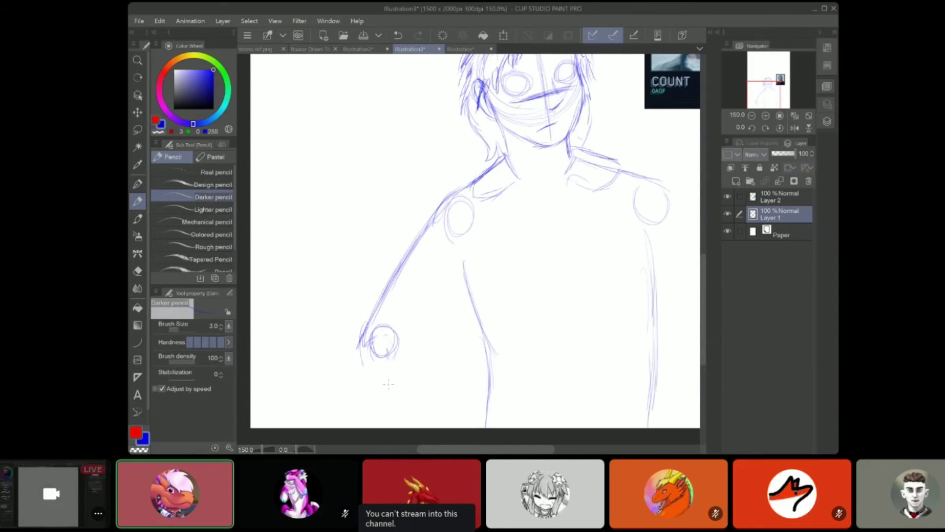
scroll(388, 384, "down", 1)
left_click_drag(361, 324, 408, 407)
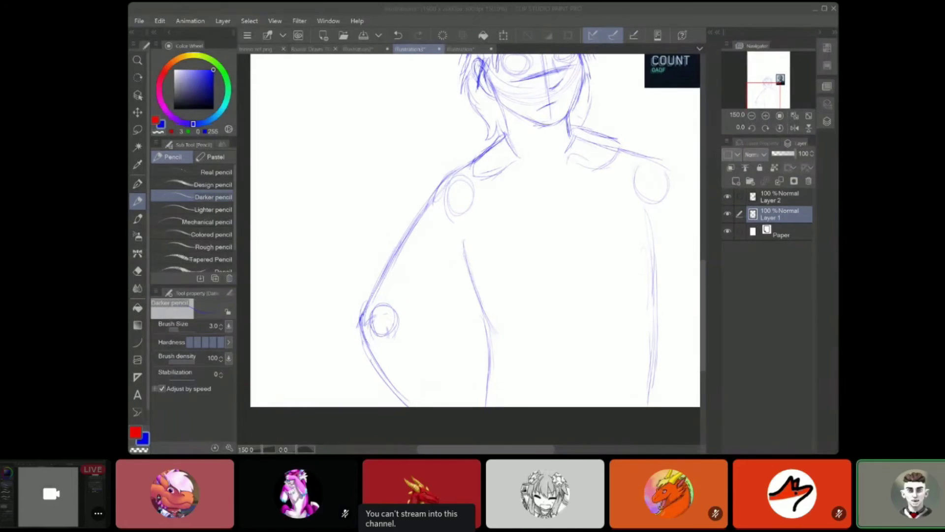
left_click_drag(405, 311, 426, 342)
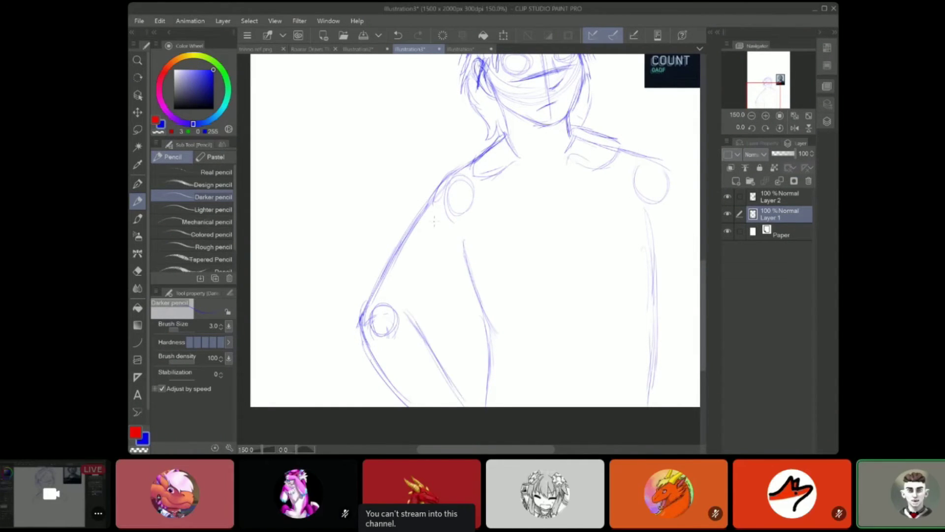
Sketch a round helmet-like shape tucked under the bent arm with a curved band and gripping fingers, erasing overlapping lines
left_click_drag(463, 254, 458, 380)
left_click_drag(481, 345, 465, 253)
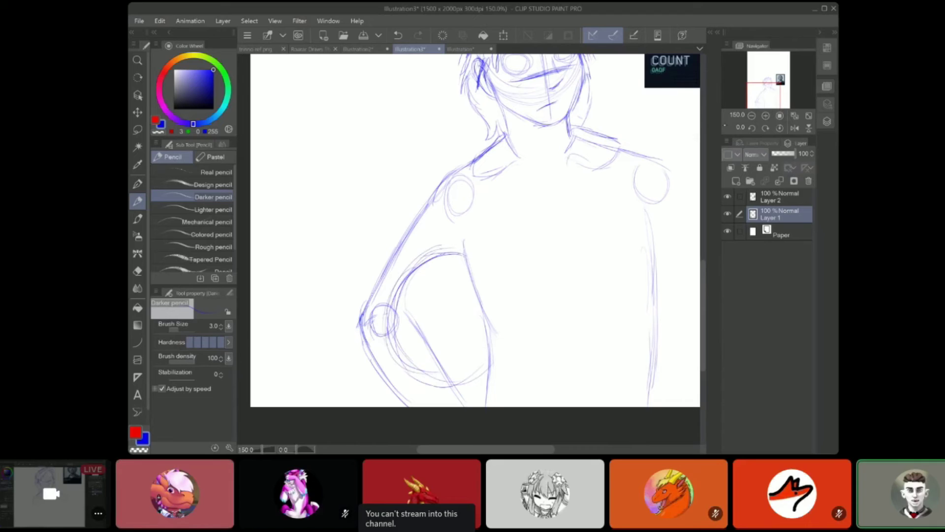
left_click_drag(485, 323, 400, 336)
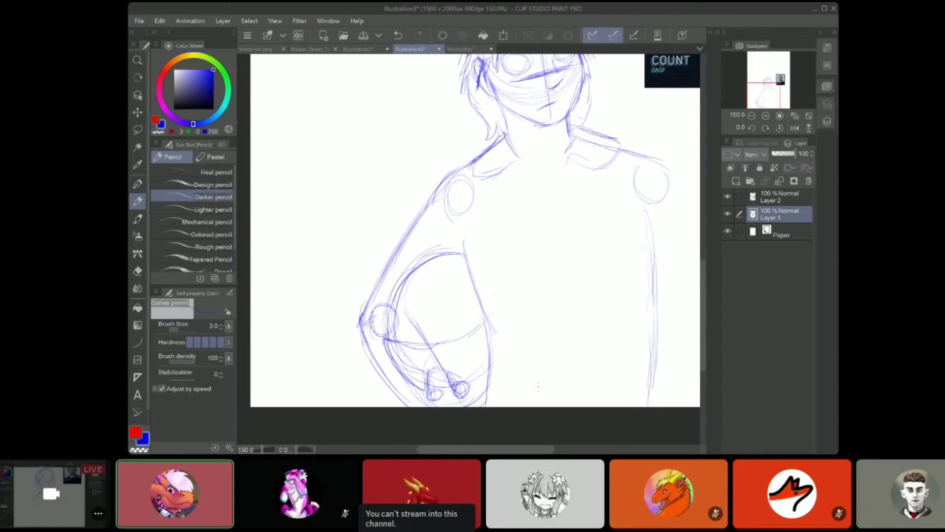
key("e")
left_click_drag(426, 337, 445, 365)
Sketch the other arm hanging straight beside the torso from the shoulder through the forearm
key("p")
mouse_move(654, 168)
left_mouse_down()
mouse_move(543, 235)
mouse_move(587, 285)
mouse_move(633, 401)
left_mouse_up()
mouse_move(600, 355)
left_mouse_down()
mouse_move(600, 282)
mouse_move(627, 401)
left_mouse_up()
mouse_move(534, 238)
left_mouse_down()
mouse_move(576, 318)
mouse_move(584, 401)
left_mouse_up()
mouse_move(546, 221)
left_mouse_down()
mouse_move(517, 348)
mouse_move(590, 288)
left_mouse_up()
Draw the jacket's V-shaped front opening and the neckline between the collar flaps
left_click_drag(496, 217, 489, 290)
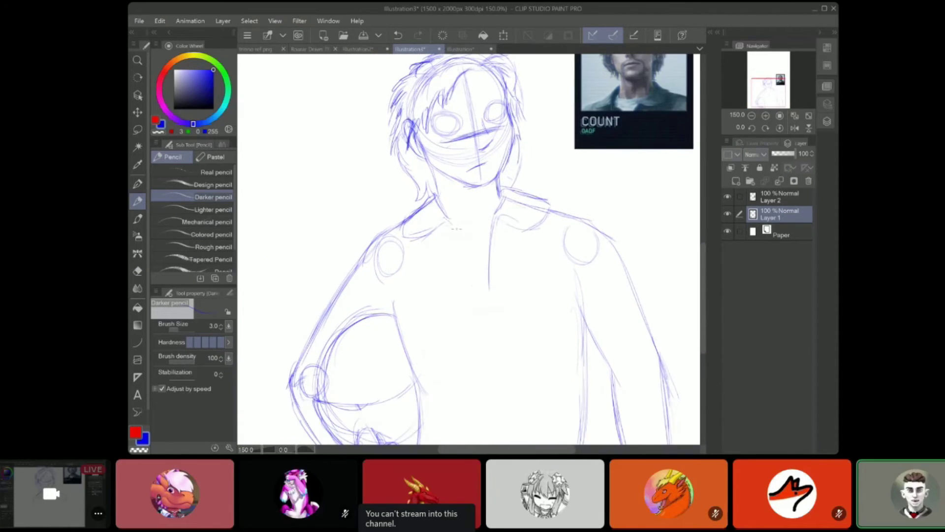
mouse_move(446, 220)
left_mouse_down()
mouse_move(545, 210)
mouse_move(411, 199)
left_mouse_up()
key("e")
key("p")
Reinforce the hanging arm's sleeve outline and add a rolled cuff above the elbow
mouse_move(400, 191)
left_mouse_down()
mouse_move(465, 223)
mouse_move(511, 331)
left_mouse_up()
left_click_drag(518, 359, 487, 363)
left_click_drag(449, 222, 438, 236)
left_click_drag(446, 323, 463, 369)
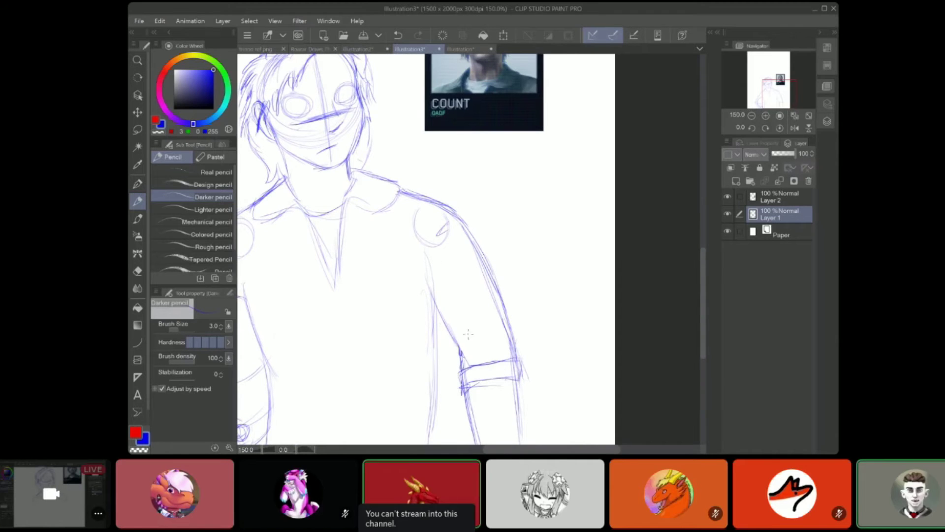
Add the jacket's chest seam and a faint vertical centre line down the torso of the portrait figure
left_click_drag(447, 208, 470, 230)
mouse_move(443, 315)
left_mouse_down()
mouse_move(493, 143)
mouse_move(513, 176)
left_mouse_up()
left_click_drag(443, 177, 549, 327)
left_click_drag(295, 334, 324, 339)
left_click_drag(329, 323, 304, 315)
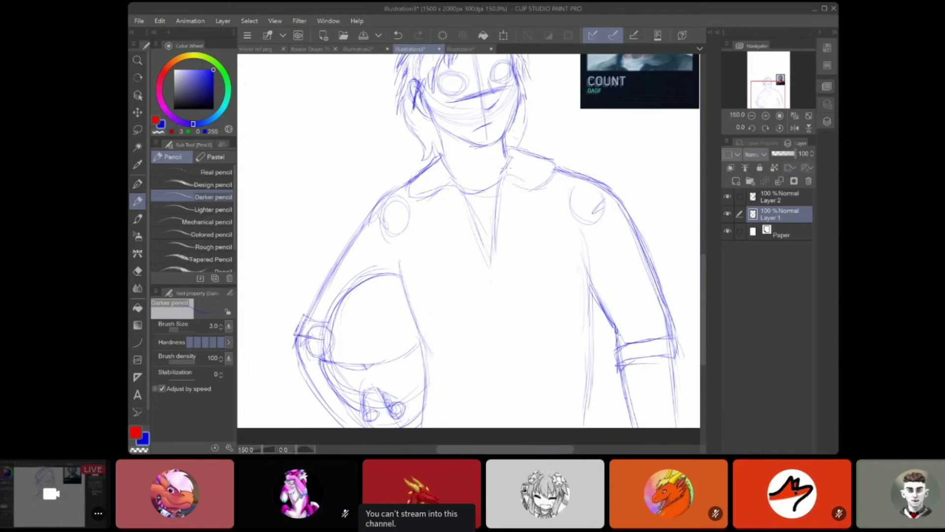
left_click_drag(460, 198, 489, 380)
scroll(591, 400, "down", 2)
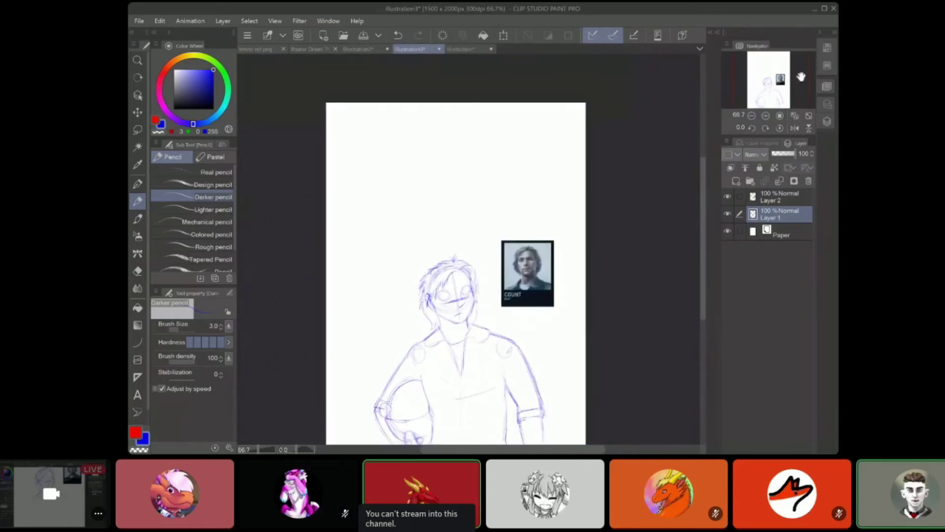
Sketch a sloping mountain ridge and tall pointed pine trees in the background around the figure
left_click_drag(383, 250, 414, 212)
left_click_drag(469, 139, 533, 193)
left_click_drag(398, 125, 363, 256)
left_click_drag(398, 130, 444, 230)
left_click_drag(433, 222, 461, 290)
left_click_drag(377, 252, 358, 306)
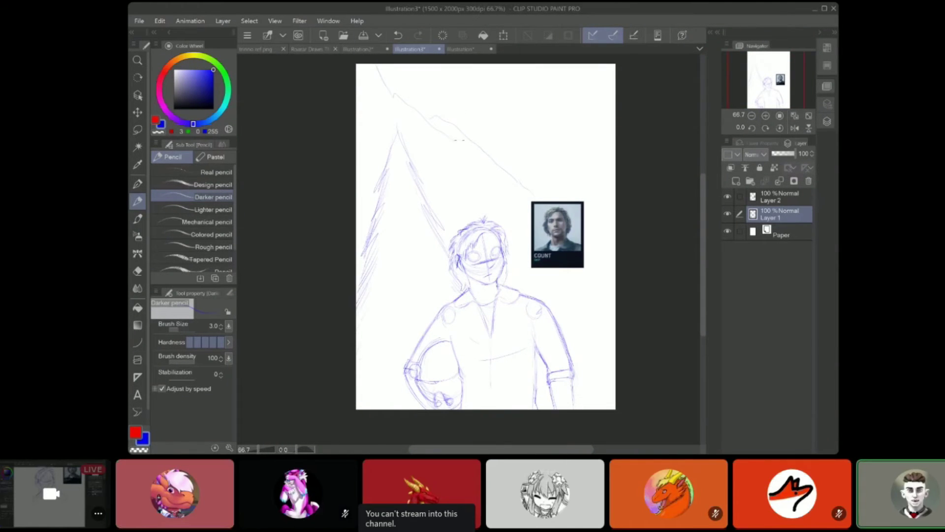
left_click_drag(468, 153, 455, 202)
left_click_drag(462, 186, 446, 232)
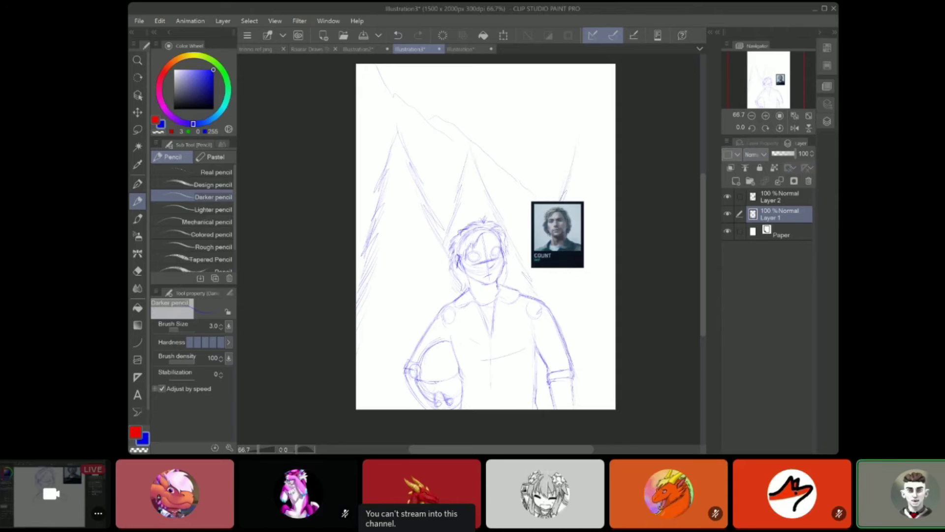
mouse_move(541, 276)
left_mouse_down()
mouse_move(515, 326)
mouse_move(523, 273)
left_mouse_up()
Move the whole Layer 1 sketch slightly down the page with a Scale/Rotate transformation
key("ctrl+minus")
key("ctrl+t")
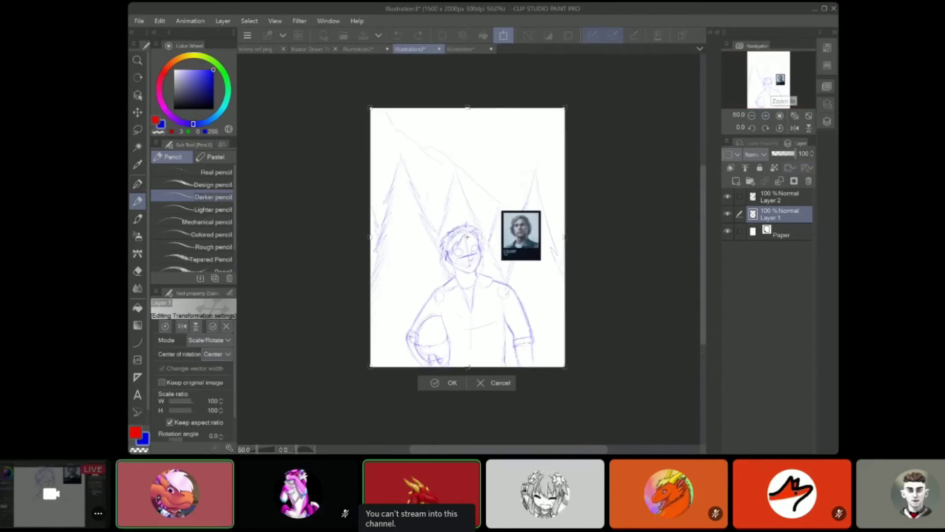
left_click_drag(531, 310, 531, 327)
key("Return")
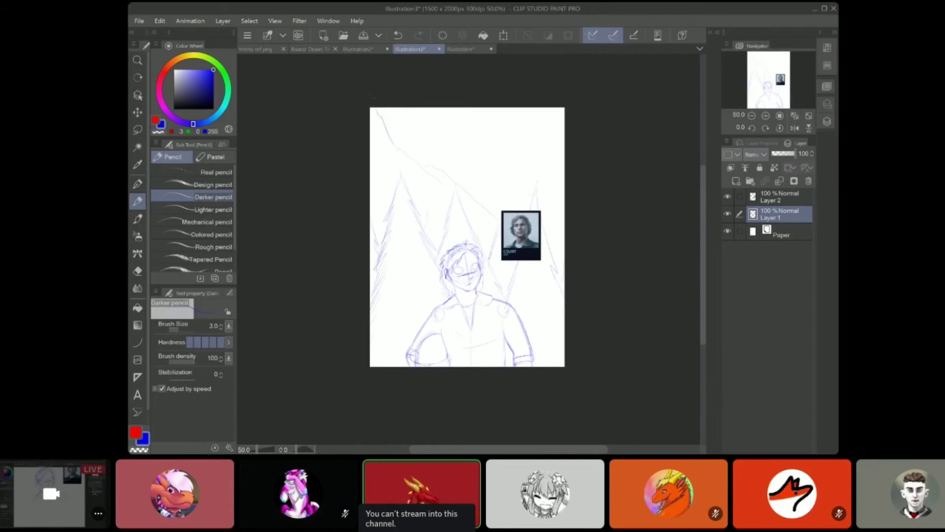
Sketch a flying dragon in the sky above the pines, with a dark head, body, tail and spread wings
key("ctrl+plus")
key("ctrl+plus")
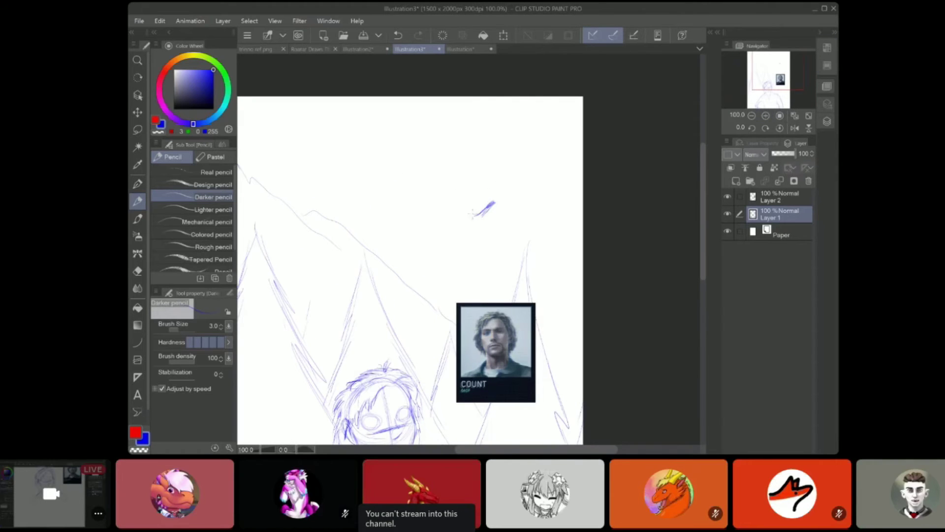
mouse_move(429, 214)
left_mouse_down()
mouse_move(464, 241)
mouse_move(508, 217)
mouse_move(537, 259)
mouse_move(481, 244)
left_mouse_up()
left_click_drag(409, 258, 395, 269)
mouse_move(469, 220)
left_mouse_down()
mouse_move(467, 246)
mouse_move(392, 272)
left_mouse_up()
key("ctrl+z")
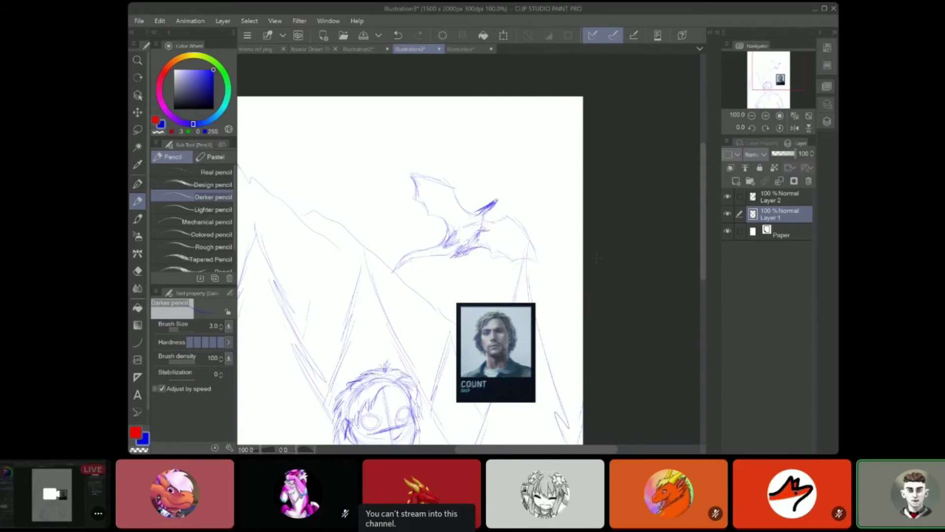
Enlarge the flying dragon's wings, clean up their old lines with the Hard eraser, and curve its tail downward
left_click_drag(544, 270, 551, 293)
key("e")
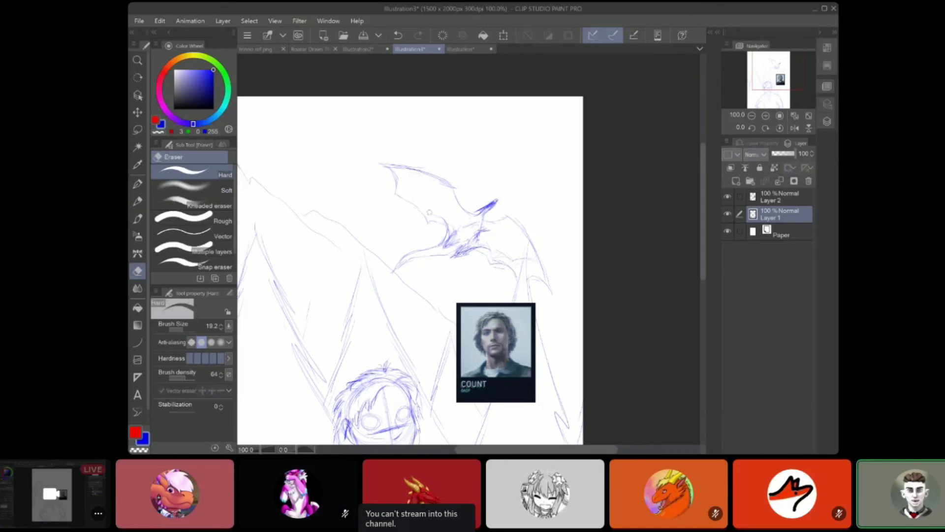
key("p")
left_click_drag(550, 162, 562, 128)
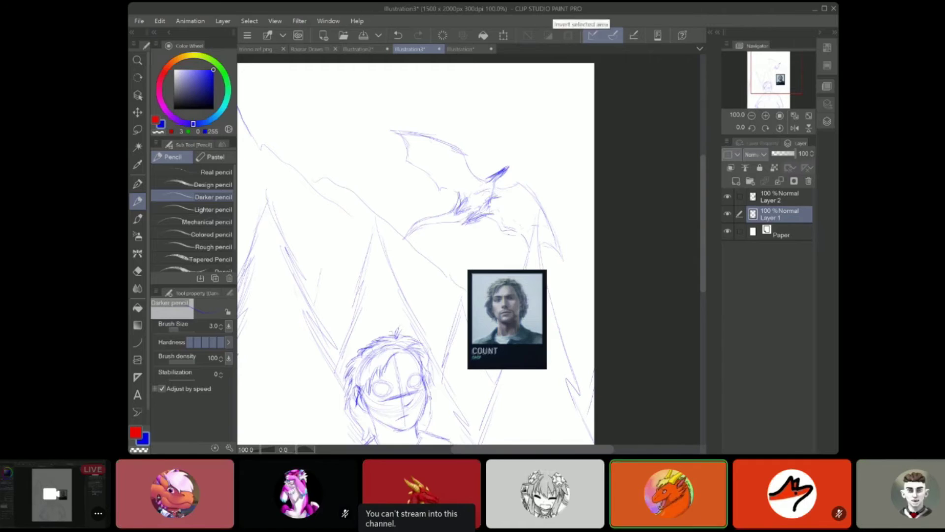
mouse_move(544, 115)
left_mouse_down()
mouse_move(663, 110)
mouse_move(575, 106)
left_mouse_up()
left_click_drag(461, 215, 429, 259)
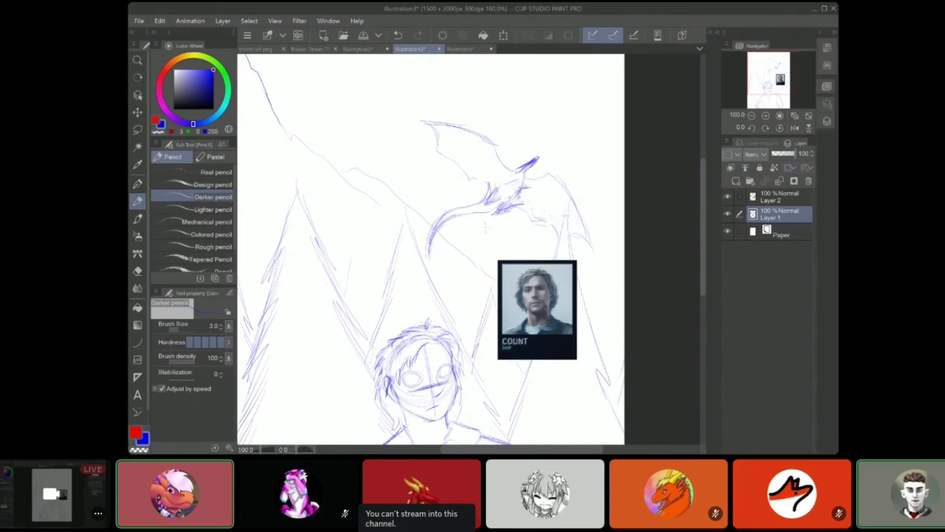
Sketch a second winged dragon above the first one, near the page's upper corner
scroll(485, 227, "up", 3)
left_click_drag(600, 139, 579, 155)
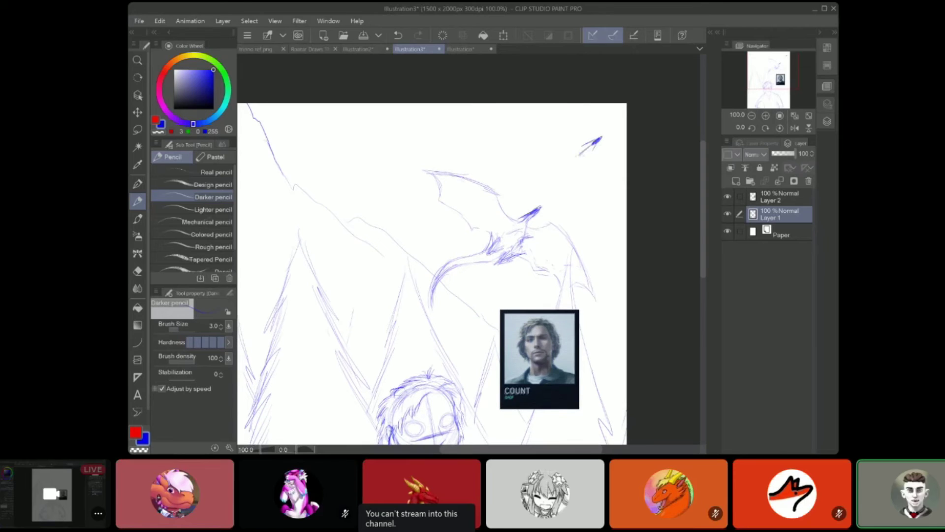
key("ctrl+z")
left_click_drag(560, 175, 554, 196)
mouse_move(580, 152)
left_mouse_down()
mouse_move(568, 171)
mouse_move(574, 184)
left_mouse_up()
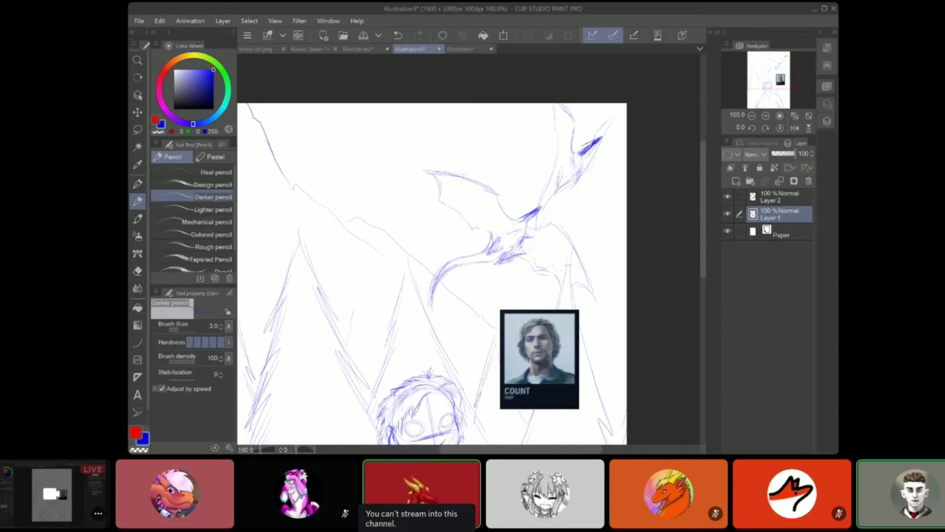
mouse_move(592, 143)
left_mouse_down()
mouse_move(573, 158)
mouse_move(539, 224)
left_mouse_up()
Hide the reference photo on Layer 2 and make Layer 1 the active drawing layer
mouse_move(768, 74)
left_mouse_down()
mouse_move(774, 66)
mouse_move(766, 88)
mouse_move(781, 72)
mouse_move(777, 82)
left_mouse_up()
left_click(752, 115)
left_click(779, 197)
left_click(727, 197)
left_click(765, 116)
left_click(780, 214)
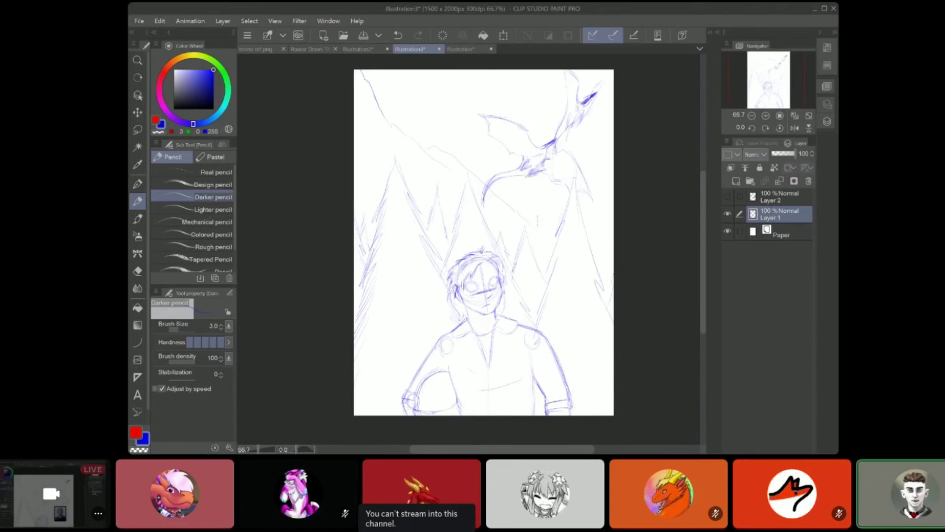
Add more pine foliage strokes and distant mountain slopes behind the trees beneath the dragons
left_click_drag(599, 235, 605, 263)
left_click_drag(611, 253, 606, 276)
left_click_drag(520, 216, 560, 186)
left_click_drag(584, 169, 613, 141)
left_click_drag(786, 74, 792, 72)
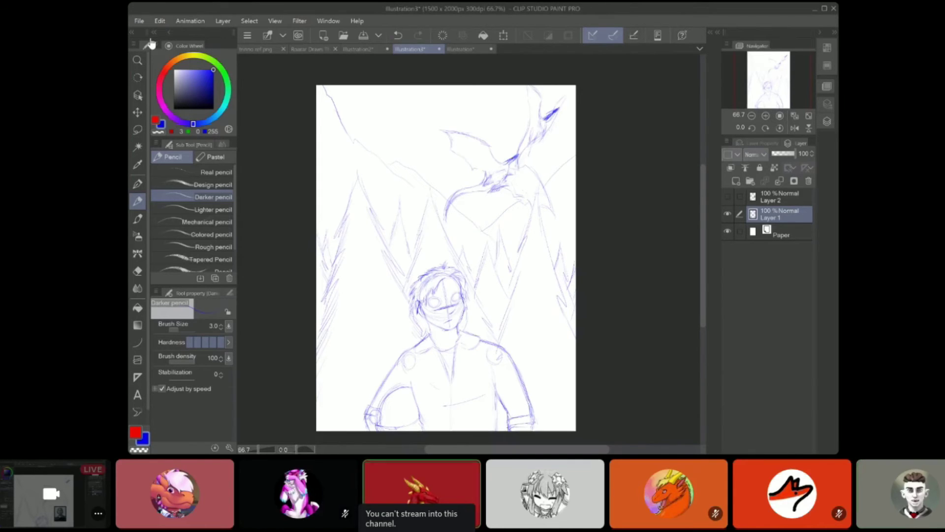
Switch to Discord to view the sketch shared in the direct message, and return to Clip Studio Paint
key("alt+Tab")
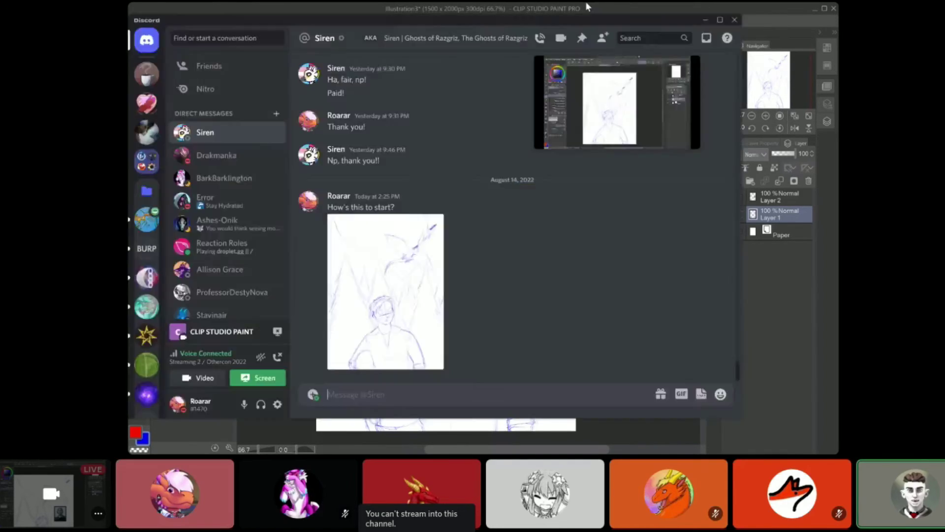
left_click(586, 4)
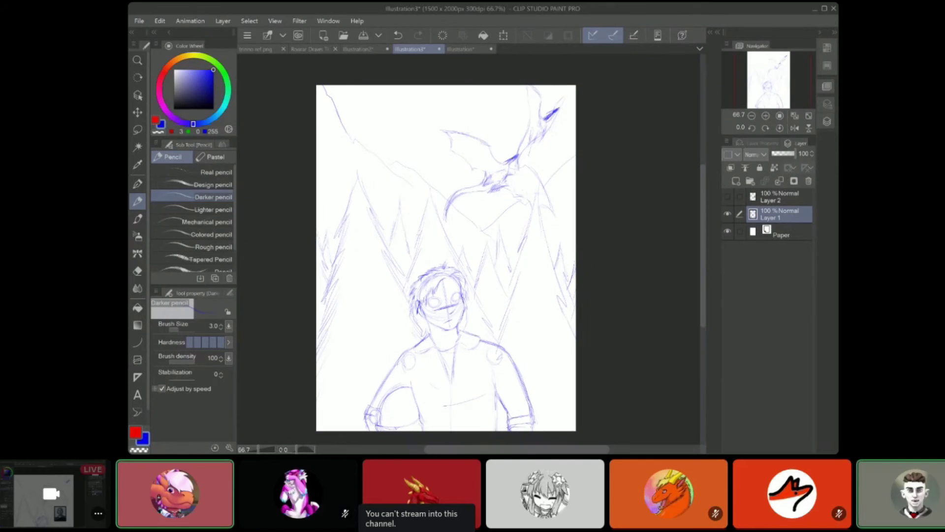
Outline the seated figure's dangling foot and toes in red on the forest illustration
left_click(461, 49)
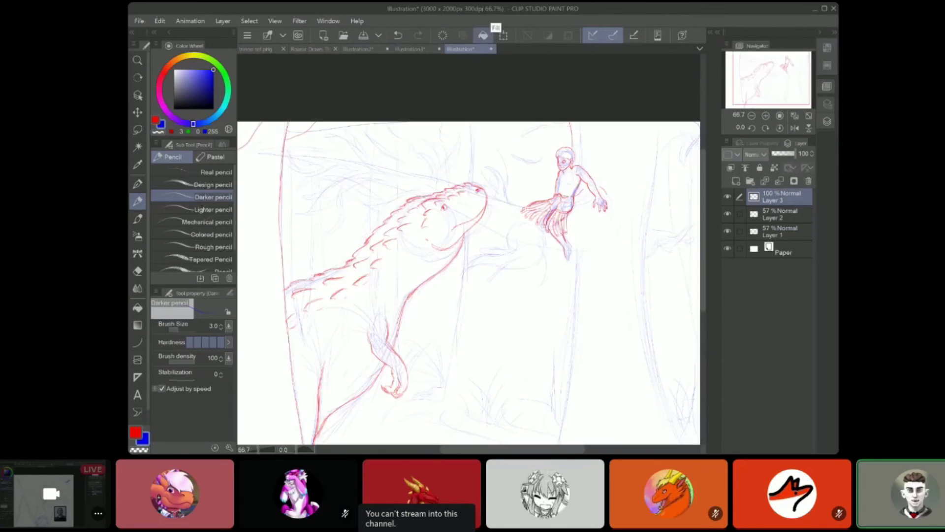
key("x")
left_click_drag(521, 166, 436, 96)
scroll(428, 104, "up", 3)
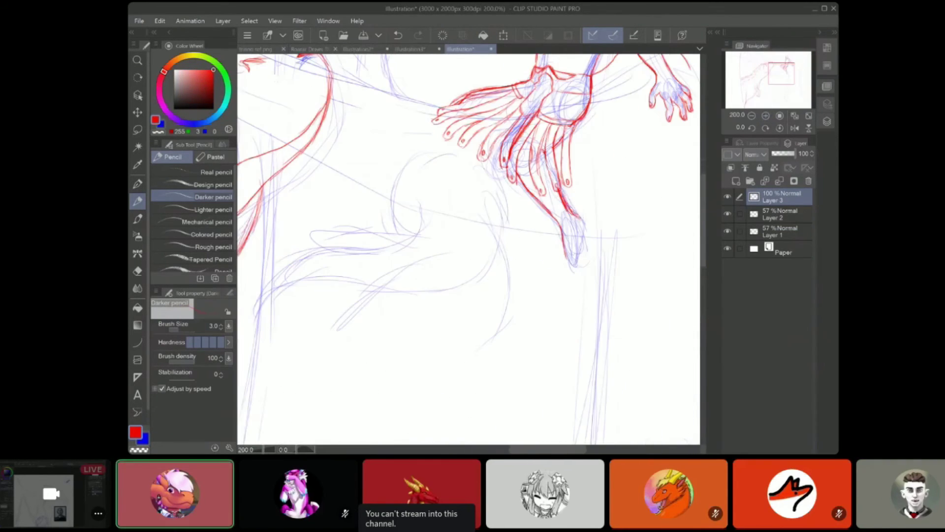
mouse_move(572, 212)
left_mouse_down()
mouse_move(583, 239)
mouse_move(572, 265)
left_mouse_up()
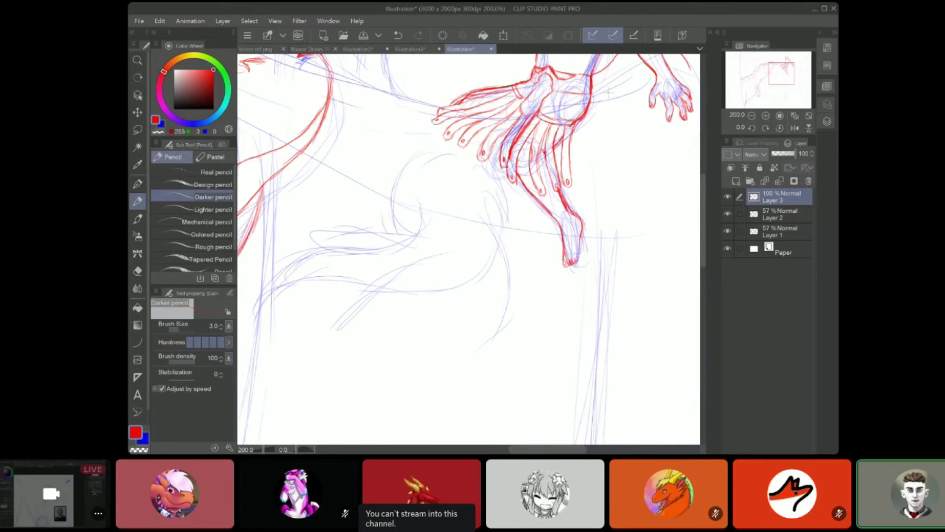
mouse_move(786, 75)
left_mouse_down()
mouse_move(785, 60)
mouse_move(787, 77)
mouse_move(772, 66)
left_mouse_up()
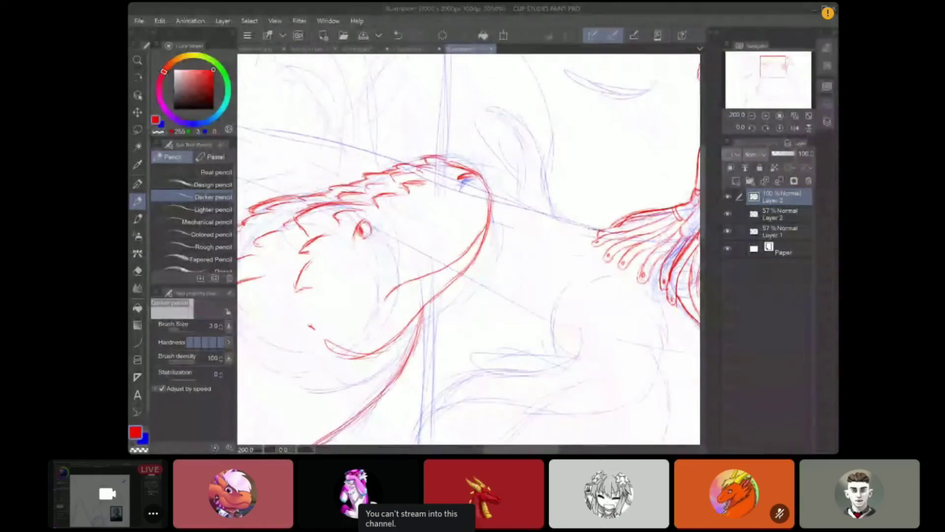
Trace in red the trunk edge between the creature's snout and the figure, plus the curved leafy shoots above it
key("ctrl+z")
left_click_drag(593, 229, 490, 196)
left_click_drag(566, 222, 545, 161)
mouse_move(547, 162)
left_mouse_down()
mouse_move(549, 182)
mouse_move(473, 110)
left_mouse_up()
mouse_move(492, 113)
left_mouse_down()
mouse_move(518, 142)
mouse_move(530, 184)
left_mouse_up()
mouse_move(496, 126)
left_mouse_down()
mouse_move(524, 191)
mouse_move(526, 166)
left_mouse_up()
left_click_drag(517, 142, 525, 181)
Draw the first curved red branches beneath the seated figure over the blue guide lines
left_click_drag(778, 68, 776, 76)
mouse_move(586, 144)
left_mouse_down()
mouse_move(636, 264)
mouse_move(571, 278)
left_mouse_up()
scroll(542, 246, "up", 3)
left_click_drag(485, 325, 547, 266)
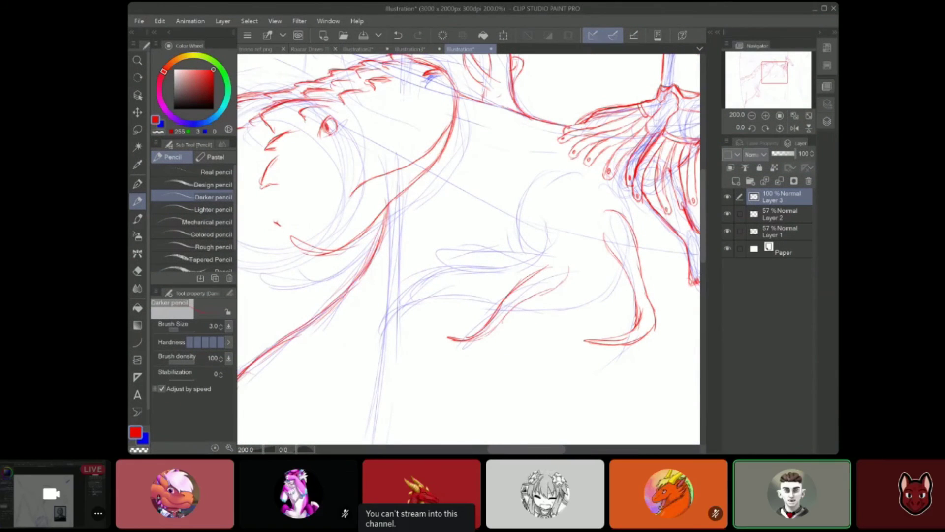
Trace the long sweeping upper and lower contours of the branch below the figure in red
left_click_drag(367, 331, 364, 343)
left_click_drag(365, 339, 503, 307)
left_click_drag(624, 263, 589, 307)
left_click_drag(601, 298, 550, 309)
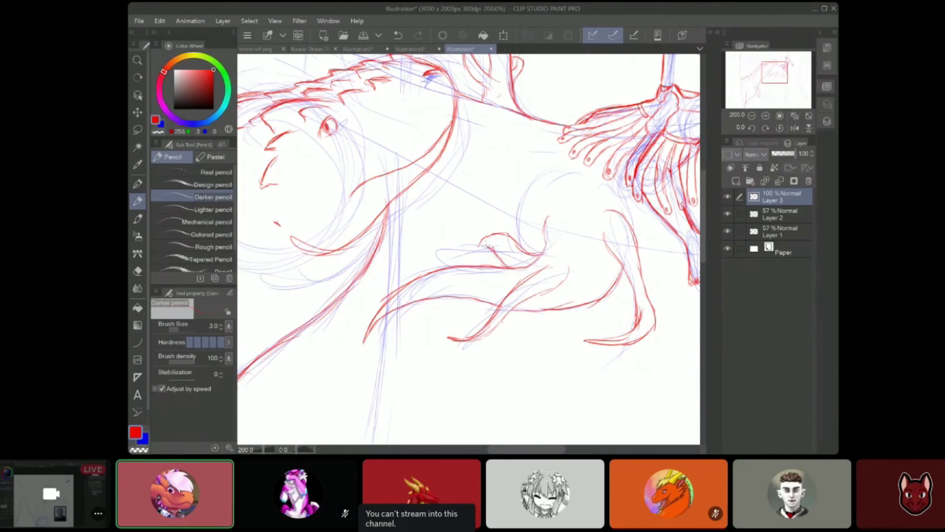
Add curled twigs and rounded tips to the branch below the figure and outline its upper curves
left_click_drag(476, 257, 494, 252)
left_click_drag(403, 328, 448, 277)
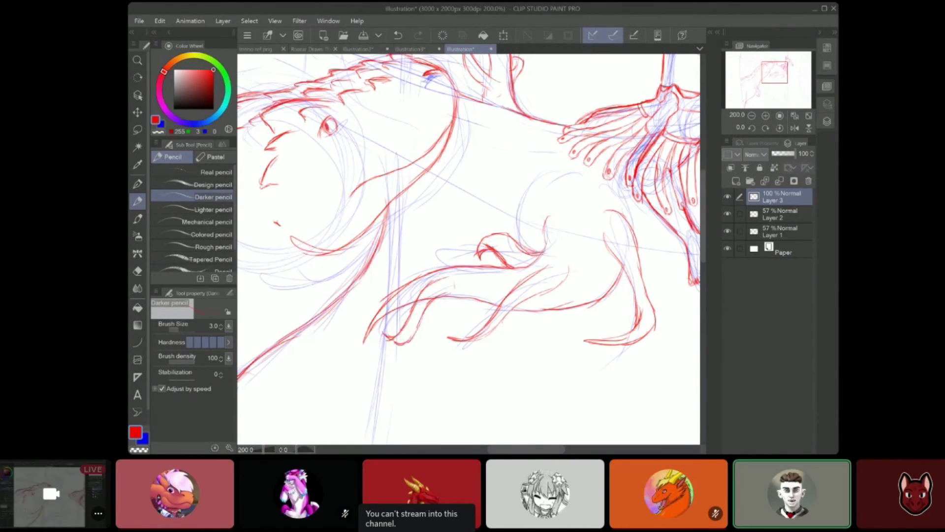
left_click_drag(426, 311, 408, 339)
left_click_drag(384, 331, 409, 342)
left_click_drag(429, 272, 400, 287)
left_click_drag(610, 179, 632, 232)
left_click_drag(532, 177, 534, 239)
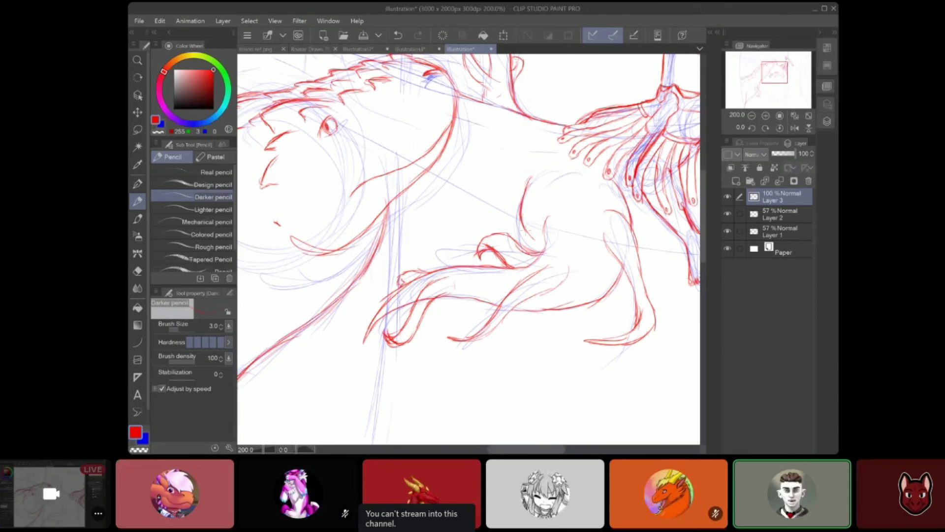
Draw the trunk's lower edge in red between the creature's jaw and the curved branch, undoing a stray stroke
left_click_drag(775, 72, 786, 72)
left_click_drag(434, 248, 545, 257)
left_click_drag(786, 72, 774, 70)
left_click(398, 35)
mouse_move(443, 214)
left_mouse_down()
mouse_move(543, 267)
mouse_move(532, 262)
left_mouse_up()
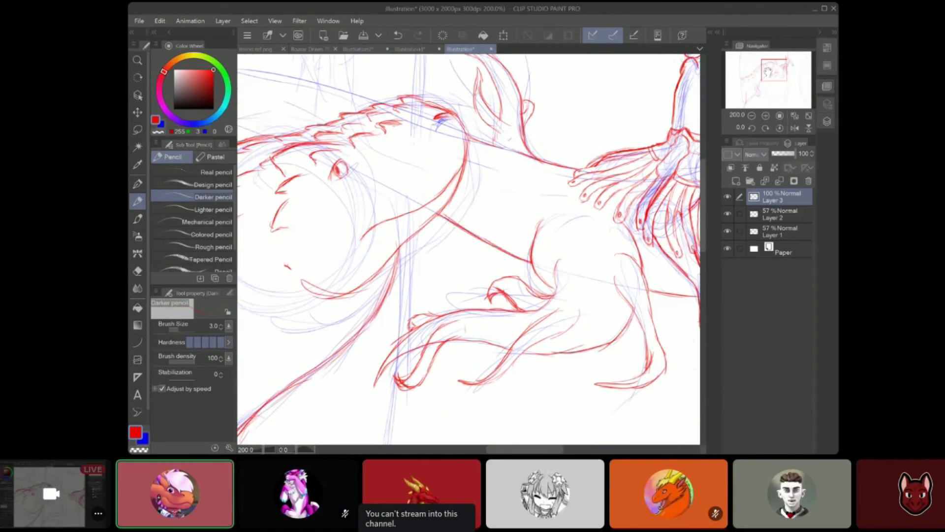
Draw curved, horn-like branches in red rising behind the creature's scaly head and neck
left_click_drag(768, 71, 751, 68)
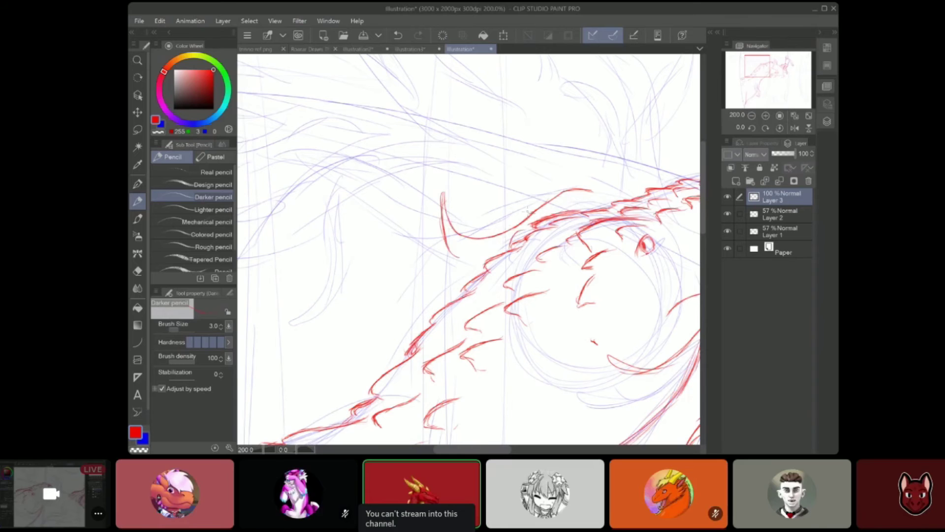
left_click_drag(422, 277, 478, 264)
left_click_drag(757, 66, 767, 64)
mouse_move(476, 205)
left_mouse_down()
mouse_move(445, 173)
mouse_move(428, 192)
mouse_move(459, 176)
left_mouse_up()
left_click_drag(767, 64, 750, 64)
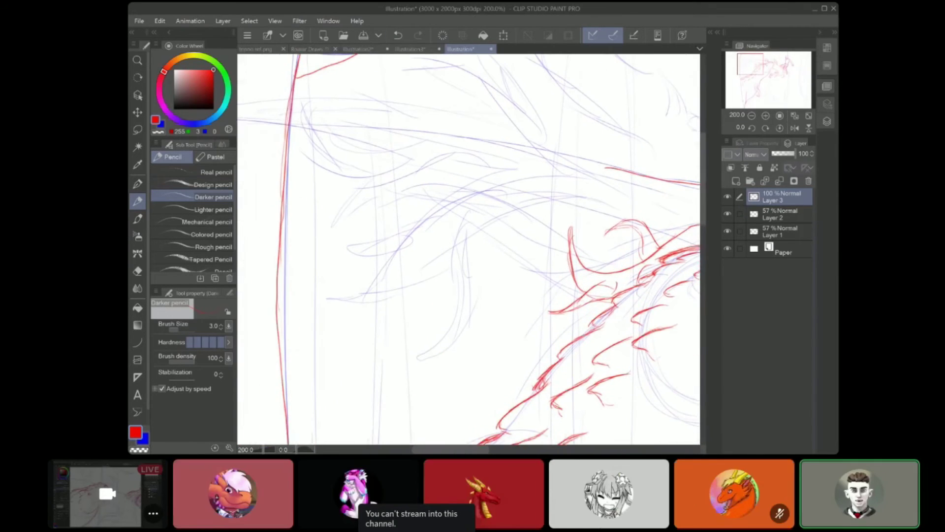
Trace the large forked branch beside the tall trunk in red, with its drooping limb and hooked upper twigs
left_click_drag(467, 213, 411, 345)
left_click_drag(462, 279, 430, 294)
mouse_move(438, 295)
left_mouse_down()
mouse_move(488, 267)
mouse_move(472, 266)
left_mouse_up()
mouse_move(503, 211)
left_mouse_down()
mouse_move(385, 300)
mouse_move(349, 238)
mouse_move(374, 271)
left_mouse_up()
mouse_move(553, 163)
left_mouse_down()
mouse_move(427, 220)
mouse_move(387, 265)
left_mouse_up()
mouse_move(423, 202)
left_mouse_down()
mouse_move(346, 193)
mouse_move(333, 221)
left_mouse_up()
mouse_move(372, 197)
left_mouse_down()
mouse_move(427, 216)
mouse_move(401, 182)
left_mouse_up()
mouse_move(379, 181)
left_mouse_down()
mouse_move(352, 190)
mouse_move(331, 227)
left_mouse_up()
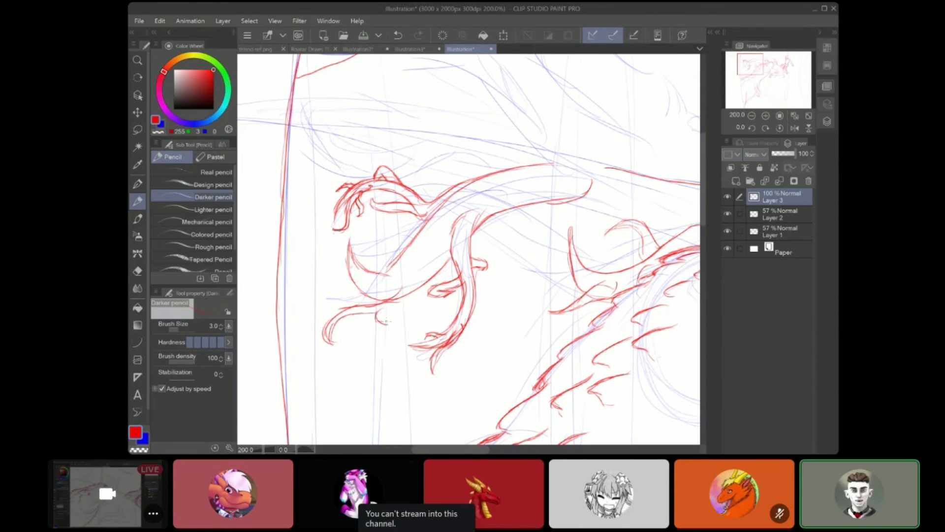
Thicken the forked branch's lower curled twig and add small curls and a knot between its limbs
left_click_drag(335, 307, 350, 306)
mouse_move(349, 310)
left_mouse_down()
mouse_move(325, 339)
mouse_move(334, 342)
left_mouse_up()
left_click_drag(397, 284, 393, 296)
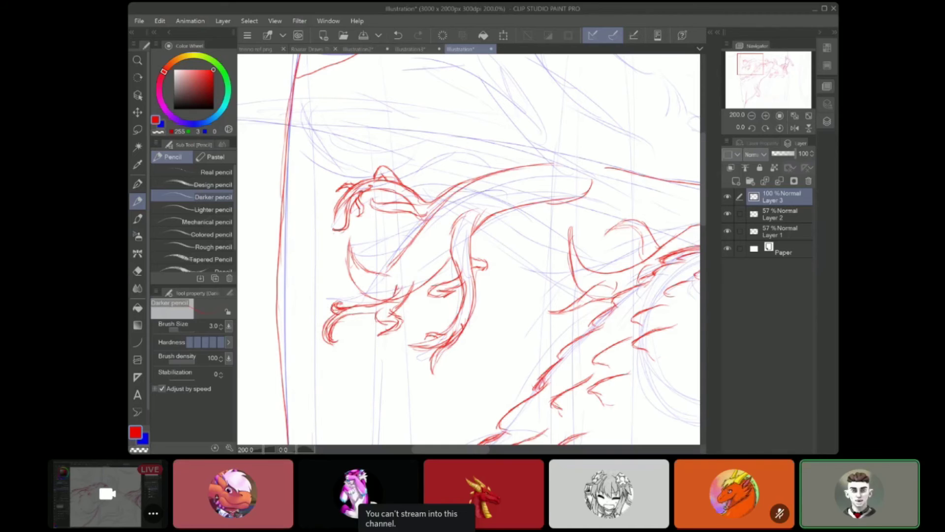
left_click_drag(398, 260, 397, 248)
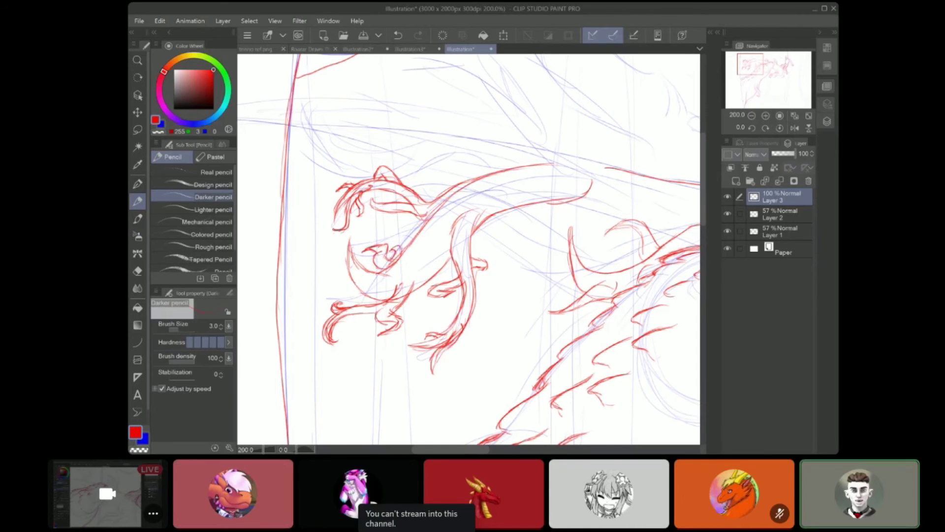
Draw upward-curving twigs with small spiral curls above the forked branch's upper limb
left_click_drag(539, 144, 279, 186)
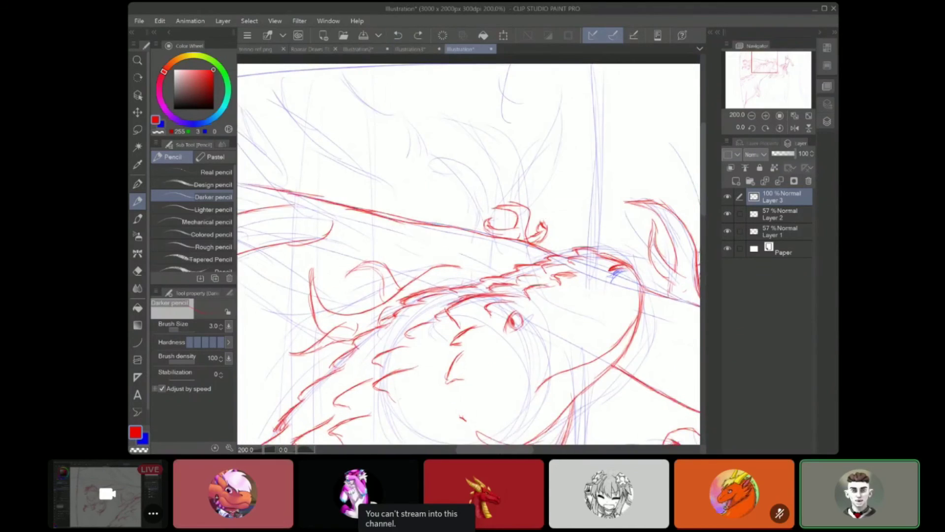
left_click_drag(340, 236, 594, 260)
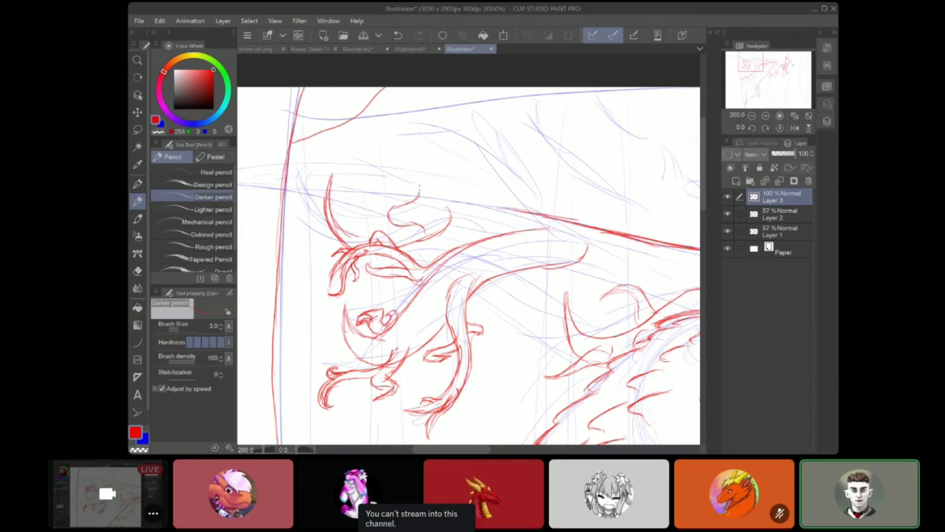
left_click_drag(419, 187, 384, 209)
mouse_move(384, 209)
left_mouse_down()
mouse_move(374, 224)
mouse_move(385, 220)
mouse_move(392, 237)
left_mouse_up()
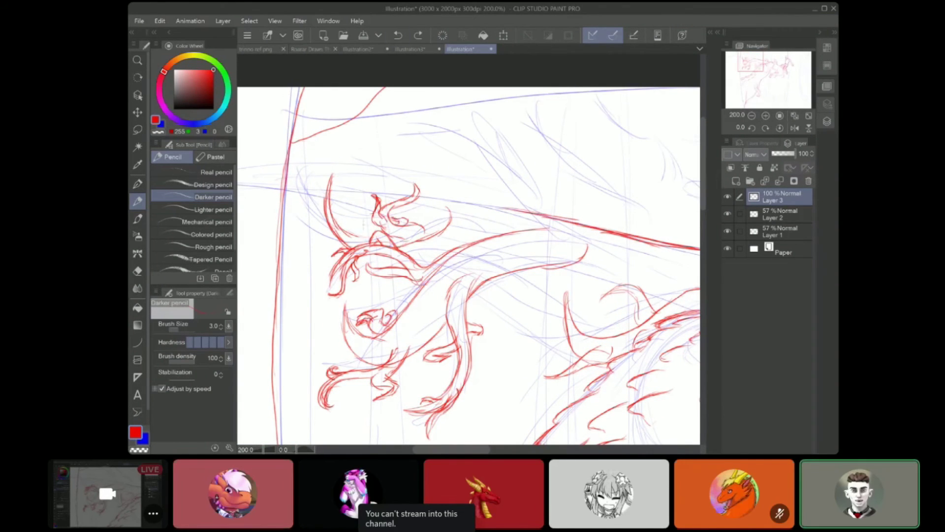
left_click_drag(344, 217, 347, 189)
mouse_move(340, 188)
left_mouse_down()
mouse_move(335, 212)
mouse_move(347, 221)
left_mouse_up()
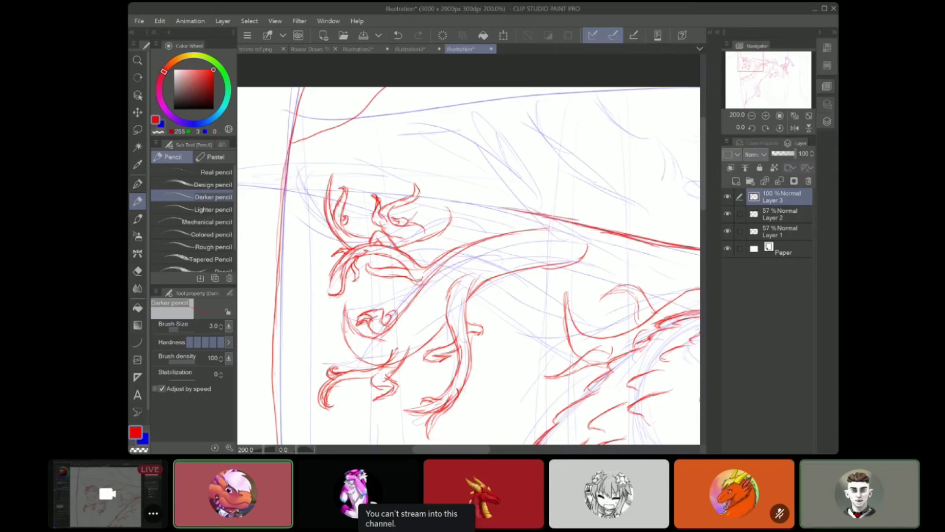
Extend the long branch's upper edge in red through the twig cluster to the tall trunk
left_click_drag(438, 235, 479, 243)
left_click_drag(345, 189, 517, 209)
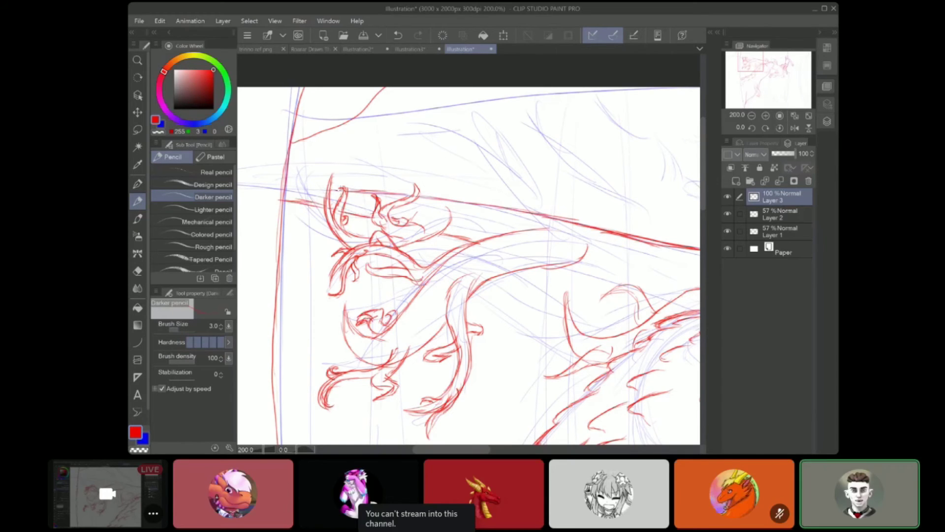
left_click_drag(339, 190, 282, 189)
Draw a curved twig above the long branch in red, with small pointed offshoots beside it and at the trunk
mouse_move(468, 236)
left_mouse_down()
mouse_move(351, 212)
mouse_move(443, 207)
left_mouse_up()
mouse_move(328, 137)
left_mouse_down()
mouse_move(500, 183)
mouse_move(402, 162)
left_mouse_up()
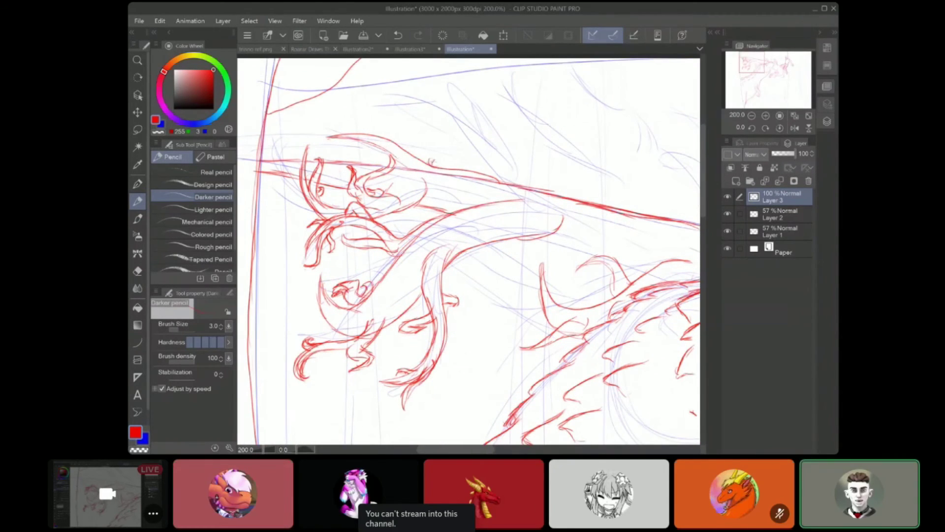
left_click_drag(434, 124, 427, 153)
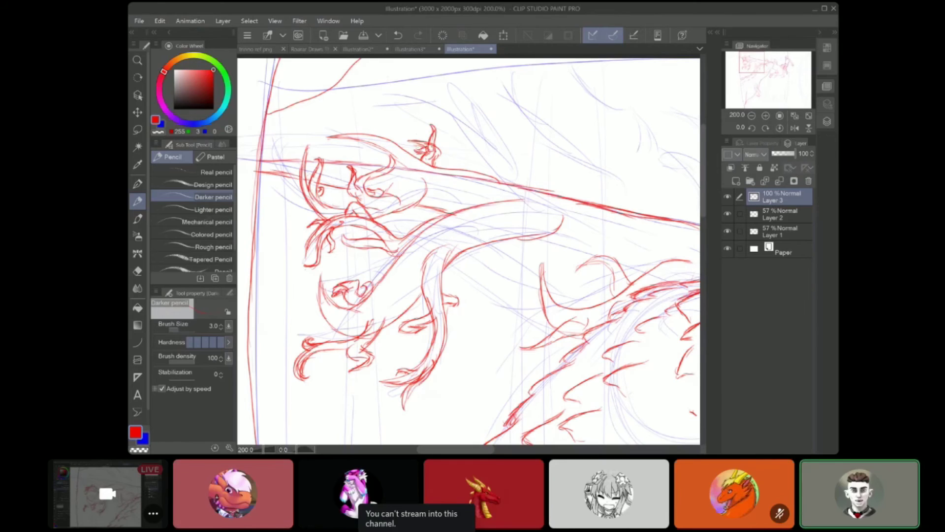
mouse_move(332, 142)
left_mouse_down()
mouse_move(388, 157)
mouse_move(379, 162)
left_mouse_up()
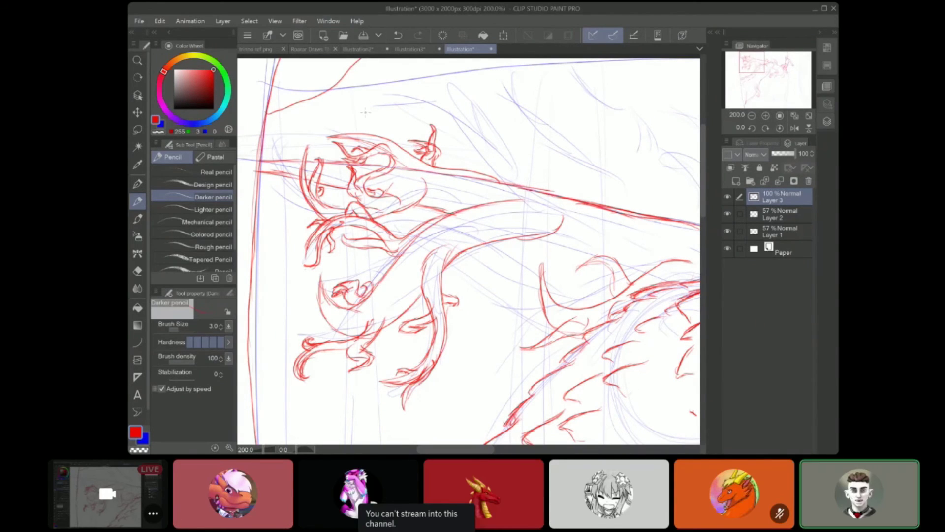
left_click_drag(270, 141, 291, 157)
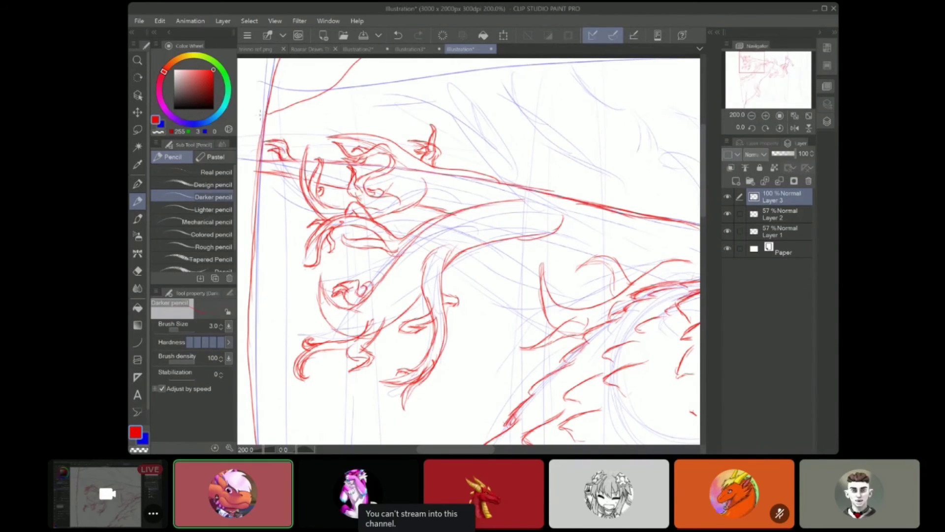
Draw a flame-like tuft of upward-curling twigs in red midway along the long branch's upper edge
left_click(751, 115)
left_click(761, 63)
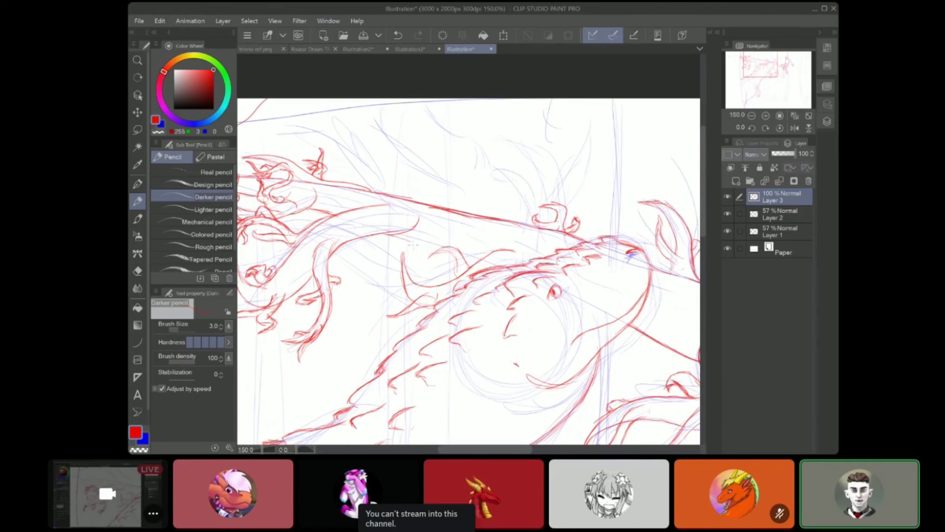
left_click(752, 116)
left_click(751, 116)
left_click(765, 116)
left_click(765, 115)
left_click(760, 63)
left_click_drag(759, 63, 761, 65)
left_click_drag(450, 251, 483, 245)
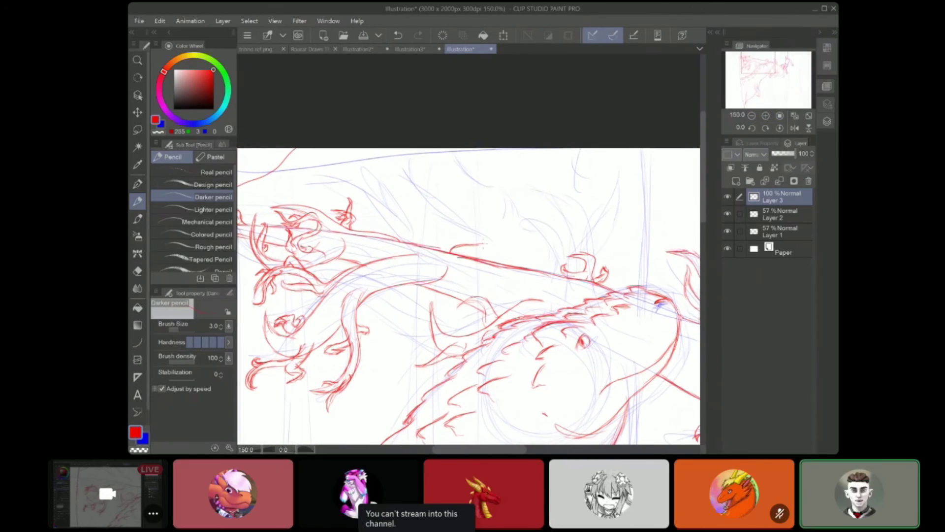
left_click_drag(464, 208, 494, 231)
mouse_move(464, 207)
left_mouse_down()
mouse_move(474, 239)
mouse_move(485, 242)
left_mouse_up()
mouse_move(503, 211)
left_mouse_down()
mouse_move(495, 239)
mouse_move(468, 237)
left_mouse_up()
mouse_move(443, 215)
left_mouse_down()
mouse_move(474, 241)
mouse_move(457, 240)
mouse_move(491, 262)
left_mouse_up()
Trace the trunk edge below the seated figure's foot and the long curved edge of the large trunk beyond him in red
mouse_move(757, 64)
left_mouse_down()
mouse_move(781, 70)
mouse_move(793, 80)
mouse_move(784, 86)
left_mouse_up()
left_click(752, 116)
left_click(752, 115)
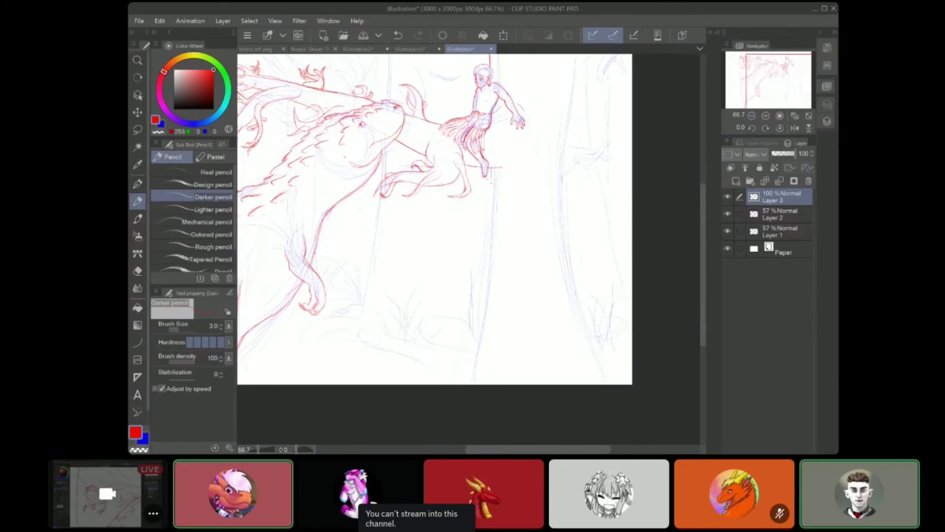
left_click_drag(493, 169, 463, 382)
left_click_drag(785, 86, 800, 79)
mouse_move(480, 88)
left_mouse_down()
mouse_move(472, 149)
mouse_move(505, 425)
left_mouse_up()
key("ctrl+z")
mouse_move(485, 89)
left_mouse_down()
mouse_move(473, 255)
mouse_move(519, 247)
left_mouse_up()
Draw a short forked branch with curling twigs in red growing from the large trunk beyond the figure
left_click(766, 116)
left_click(766, 115)
left_click(802, 70)
mouse_move(465, 237)
left_mouse_down()
mouse_move(520, 245)
mouse_move(522, 268)
left_mouse_up()
left_click_drag(463, 273, 476, 266)
left_click_drag(526, 243, 555, 211)
left_click_drag(525, 246, 501, 274)
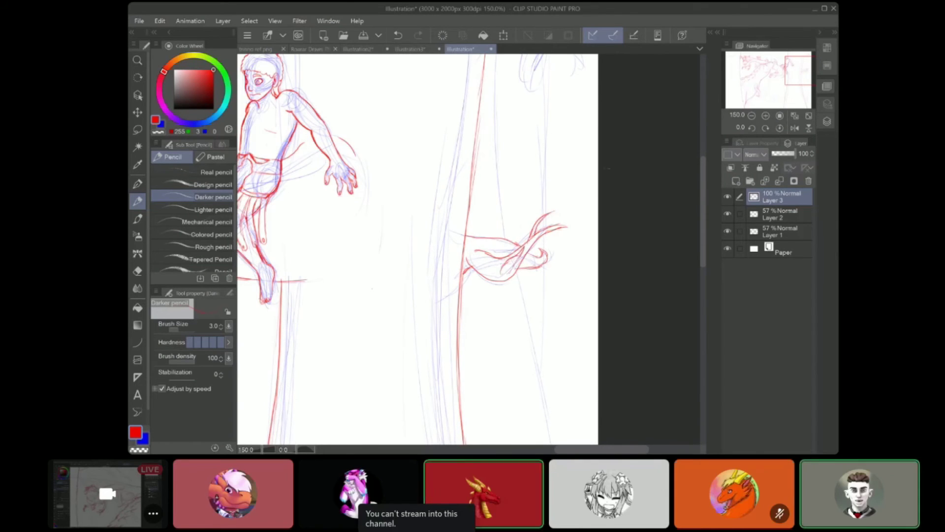
Draw the curled, hooked bough in red in the canvas's upper right corner
left_click_drag(607, 168, 583, 332)
mouse_move(542, 155)
left_mouse_down()
mouse_move(520, 254)
mouse_move(492, 240)
mouse_move(489, 203)
mouse_move(503, 203)
left_mouse_up()
left_click_drag(542, 197, 534, 227)
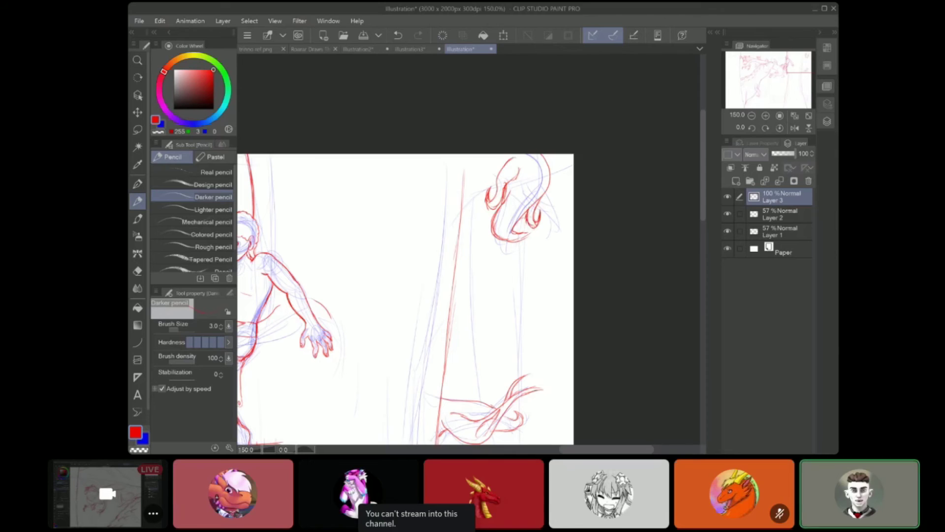
Rotate the canvas to -30 degrees and draw a long branch line in red along its upper edge from the tall trunk
mouse_move(794, 68)
left_mouse_down()
mouse_move(739, 67)
mouse_move(759, 62)
mouse_move(747, 62)
left_mouse_up()
key("e")
key("p")
key("p")
left_click(752, 128)
left_click(752, 128)
left_click(753, 56)
left_click_drag(324, 303, 558, 143)
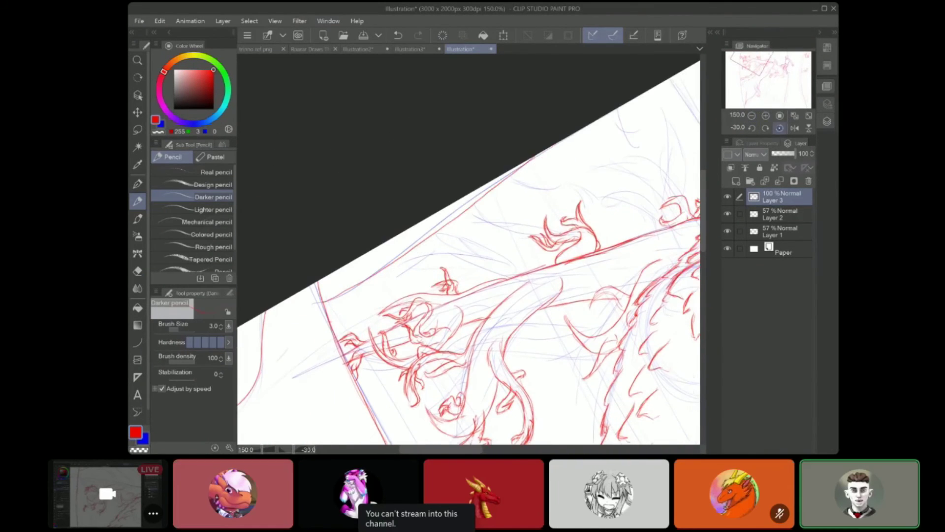
Reset the canvas rotation and draw a trunk edge behind the creature's head and curved foliage strokes beside the seated figure in red
left_click(779, 128)
left_click_drag(767, 63, 772, 87)
left_click_drag(454, 120, 418, 327)
left_click_drag(772, 87, 781, 60)
left_click_drag(436, 218, 501, 222)
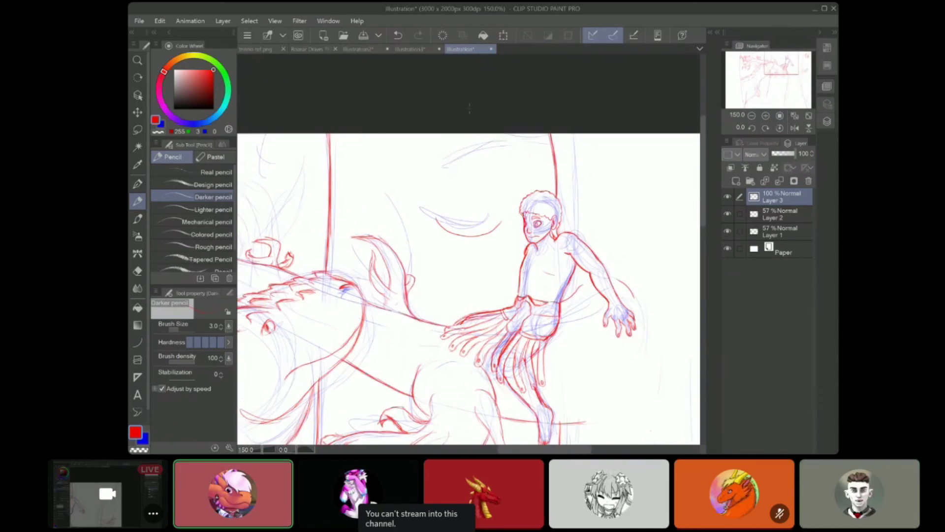
left_click_drag(440, 170, 536, 140)
Trace the middle trunk's base in red, with one root spreading toward the creature's claw and a rounded root opposite
mouse_move(785, 59)
left_mouse_down()
mouse_move(802, 74)
mouse_move(756, 100)
left_mouse_up()
left_click_drag(537, 218, 565, 274)
left_click_drag(509, 234, 349, 279)
left_click_drag(763, 99, 769, 103)
left_click_drag(442, 188, 577, 275)
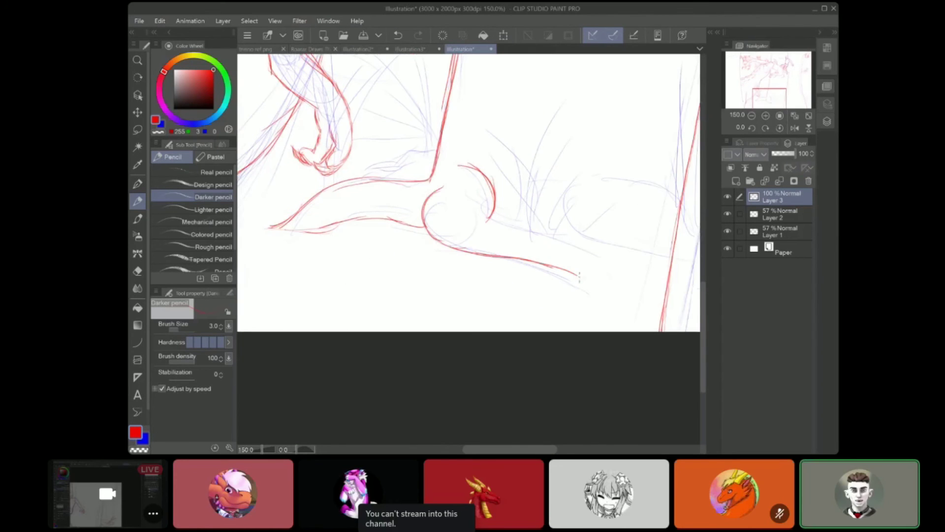
Draw a low rounded mound in red against the base of the trunk below the seated figure
left_click_drag(596, 221, 497, 278)
mouse_move(506, 229)
left_mouse_down()
mouse_move(551, 234)
mouse_move(578, 263)
left_mouse_up()
left_click_drag(464, 254, 509, 293)
left_click_drag(484, 288, 572, 307)
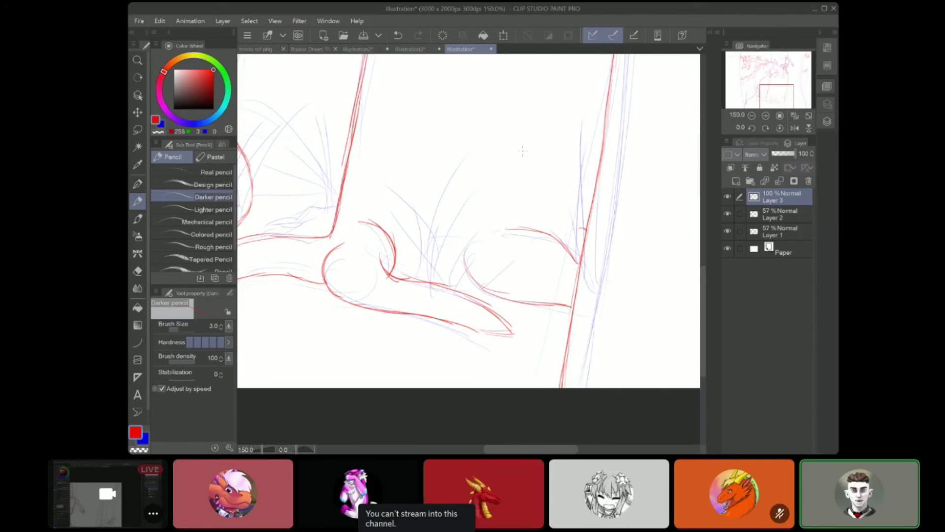
Draw rounded, overlapping roots in red at the base of the large trunk near the canvas's lower right corner
mouse_move(762, 87)
left_mouse_down()
mouse_move(744, 57)
mouse_move(786, 63)
mouse_move(794, 88)
left_mouse_up()
left_click_drag(473, 230, 512, 242)
mouse_move(438, 207)
left_mouse_down()
mouse_move(466, 256)
mouse_move(511, 282)
left_mouse_up()
mouse_move(432, 242)
left_mouse_down()
mouse_move(430, 273)
mouse_move(512, 295)
left_mouse_up()
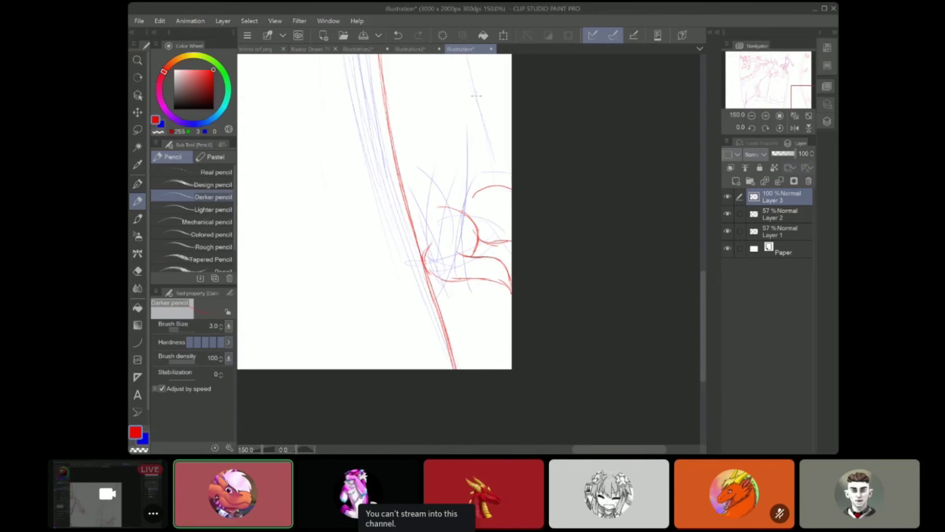
Trace the slender background trunk near the canvas's right edge in red, from its upper part down to the roots
mouse_move(799, 101)
left_mouse_down()
mouse_move(792, 74)
mouse_move(806, 79)
left_mouse_up()
left_click_drag(465, 147, 485, 223)
left_click_drag(479, 185, 507, 324)
left_click_drag(806, 83, 810, 89)
left_click_drag(449, 214, 482, 356)
left_click_drag(797, 67, 807, 65)
left_click_drag(466, 142, 462, 400)
Draw a small rounded mound at the middle trunk's base and a pointed claw on the creature's foot in red
mouse_move(787, 80)
left_mouse_down()
mouse_move(810, 58)
mouse_move(762, 93)
mouse_move(759, 60)
left_mouse_up()
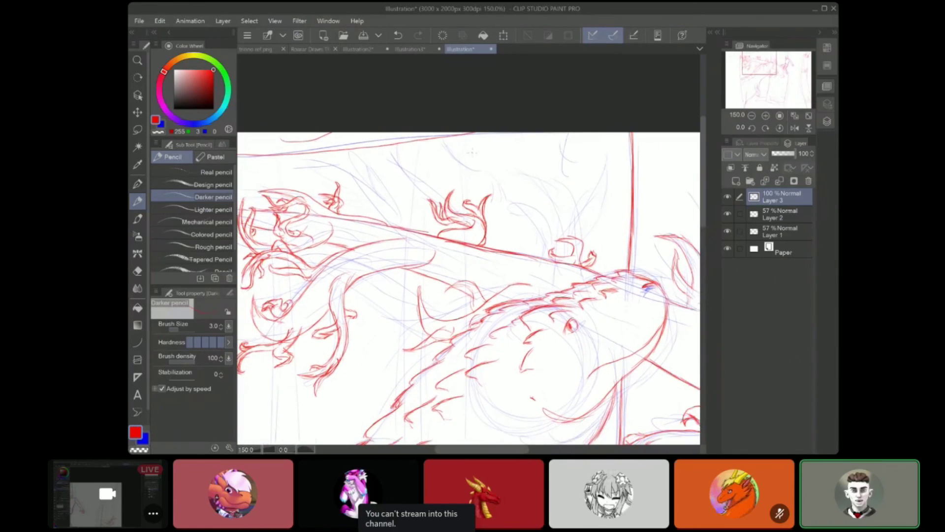
scroll(549, 280, "down", 10)
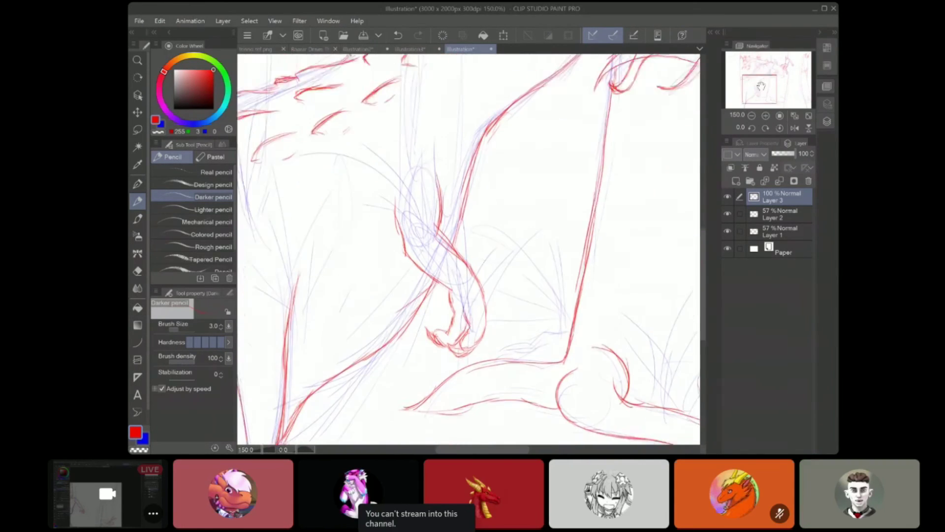
left_click_drag(550, 270, 577, 275)
left_click_drag(534, 283, 572, 314)
left_click_drag(448, 266, 438, 281)
left_click_drag(495, 282, 486, 300)
left_click_drag(435, 313, 411, 338)
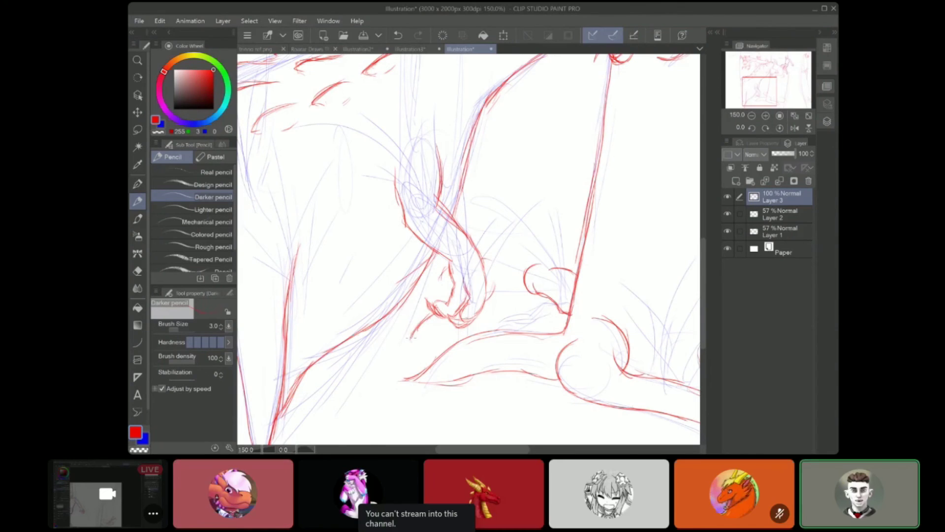
left_click_drag(448, 279, 410, 338)
Add more flame-like curling twigs in red above the long branch, between the twig cluster and the existing tuft
left_click_drag(761, 86, 754, 63)
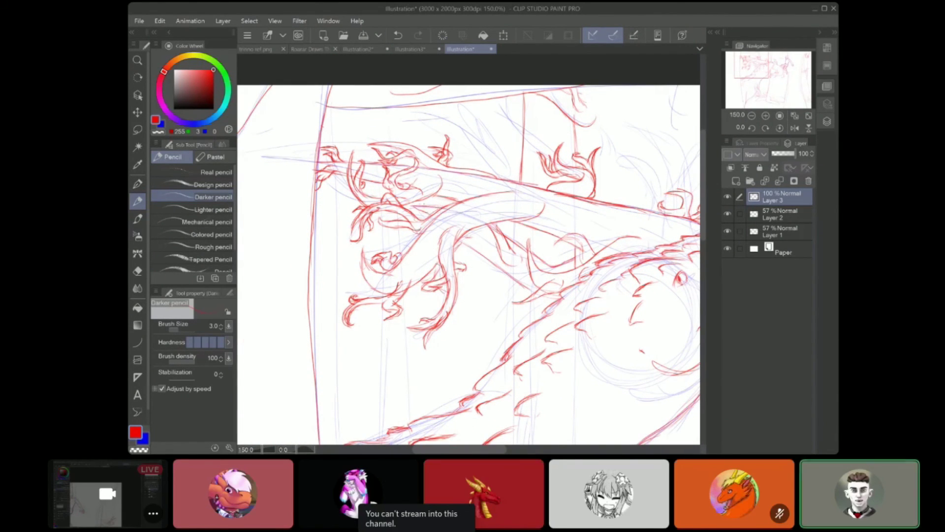
left_click_drag(405, 205, 428, 216)
mouse_move(492, 197)
left_mouse_down()
mouse_move(386, 256)
mouse_move(507, 209)
mouse_move(496, 122)
mouse_move(509, 167)
left_mouse_up()
mouse_move(481, 151)
left_mouse_down()
mouse_move(506, 175)
mouse_move(500, 166)
left_mouse_up()
left_click_drag(520, 150, 536, 162)
left_click_drag(522, 197, 483, 152)
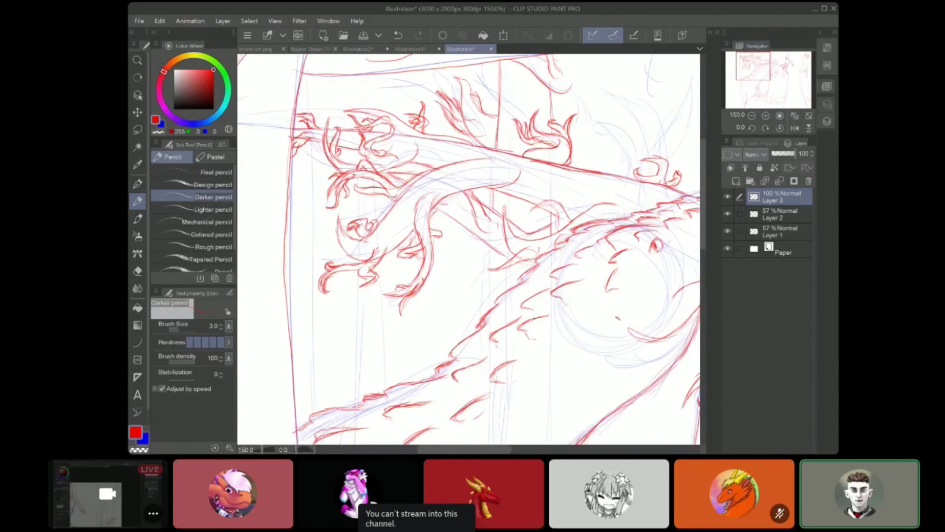
mouse_move(756, 78)
left_mouse_down()
mouse_move(754, 89)
mouse_move(736, 76)
mouse_move(753, 79)
mouse_move(754, 69)
mouse_move(757, 88)
mouse_move(749, 60)
mouse_move(749, 83)
mouse_move(772, 65)
left_mouse_up()
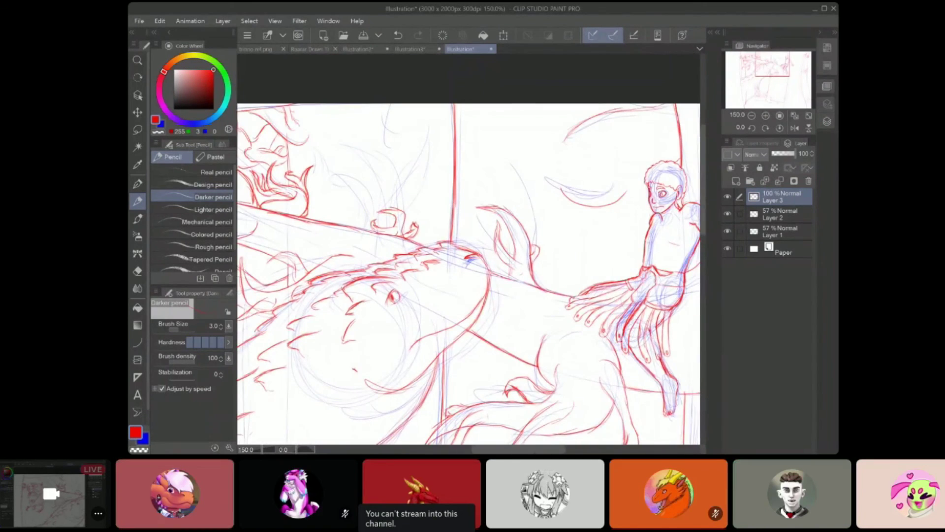
scroll(519, 129, "down", 3)
scroll(455, 361, "up", 3)
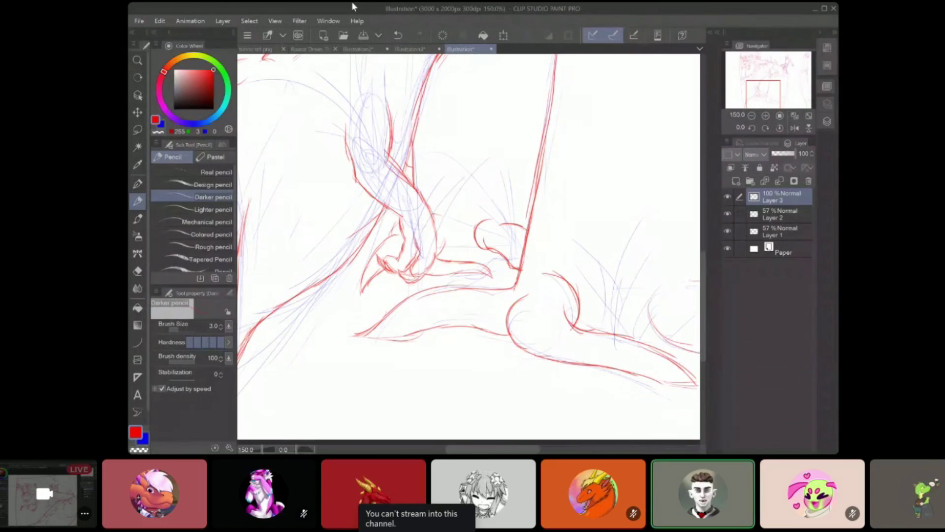
left_click_drag(586, 275, 469, 236)
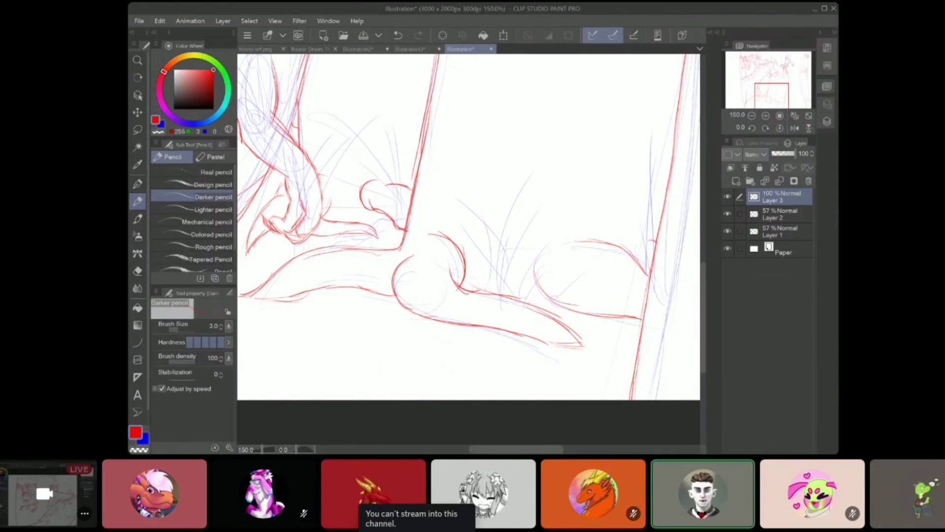
left_click(137, 253)
left_click(222, 170)
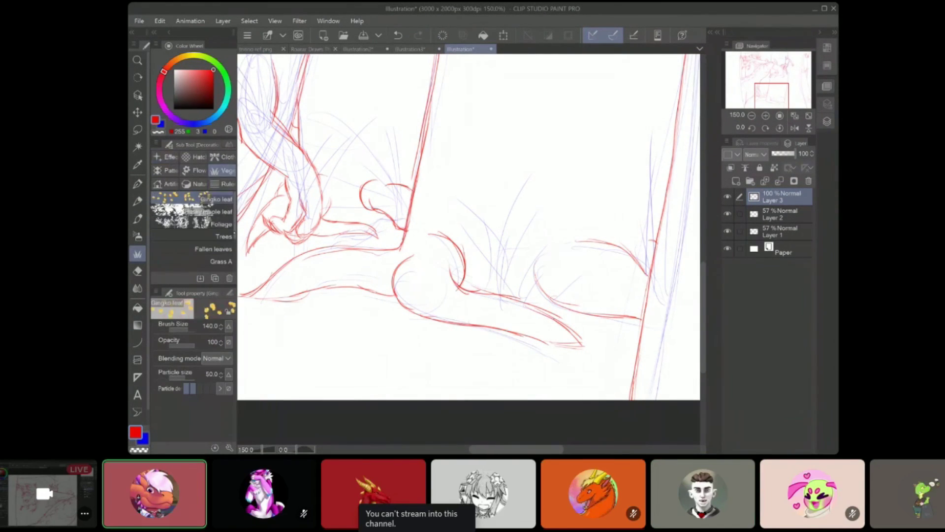
key("p")
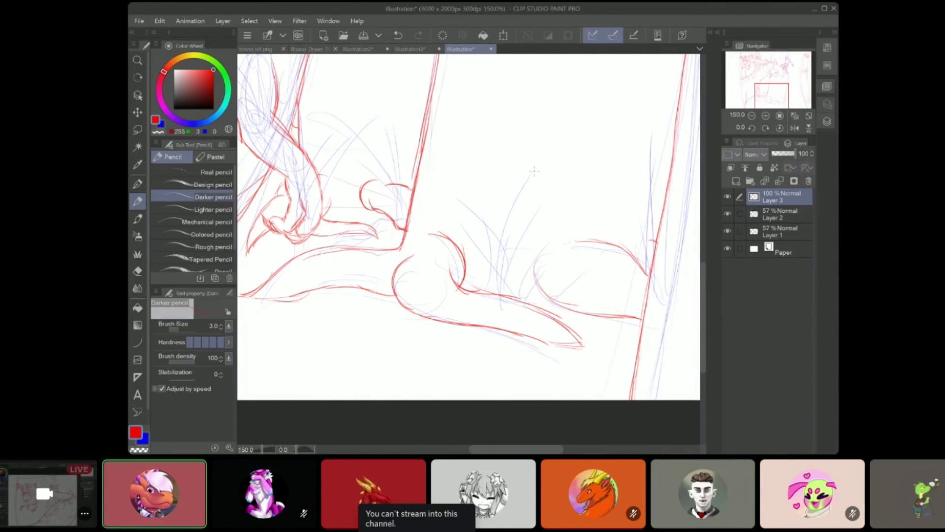
Draw a fan of long curved grass blades in red behind the root between the middle trunk and the figure's trunk
left_click_drag(515, 295, 632, 154)
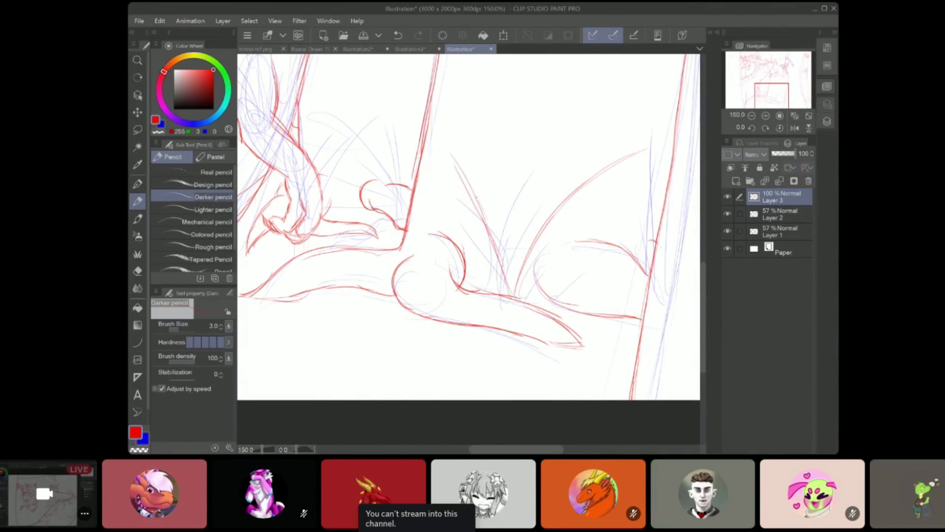
mouse_move(487, 236)
left_mouse_down()
mouse_move(435, 136)
mouse_move(547, 140)
left_mouse_up()
left_click_drag(397, 237, 509, 293)
left_click_drag(512, 292, 662, 203)
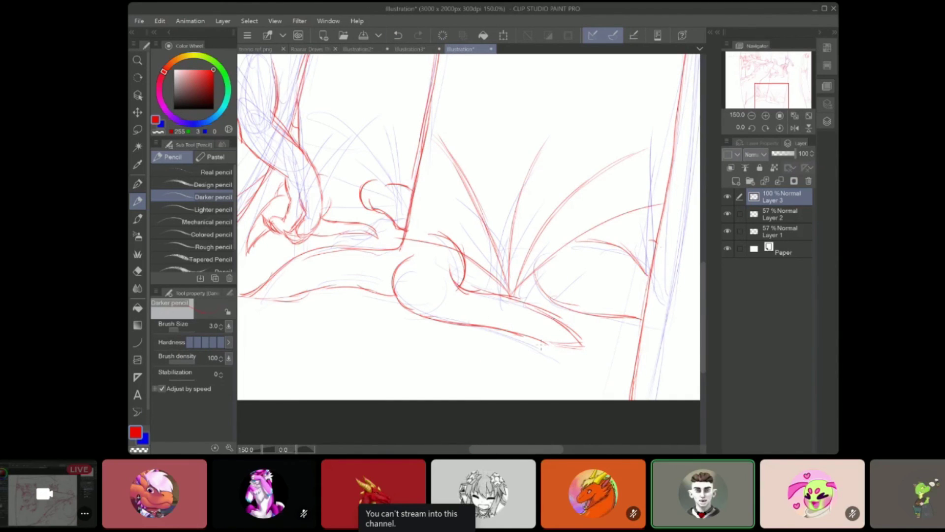
Add grass blades in red around the creature's claw, at the middle trunk's base and beside the figure's trunk
left_click_drag(419, 226, 517, 248)
left_click_drag(431, 225, 492, 321)
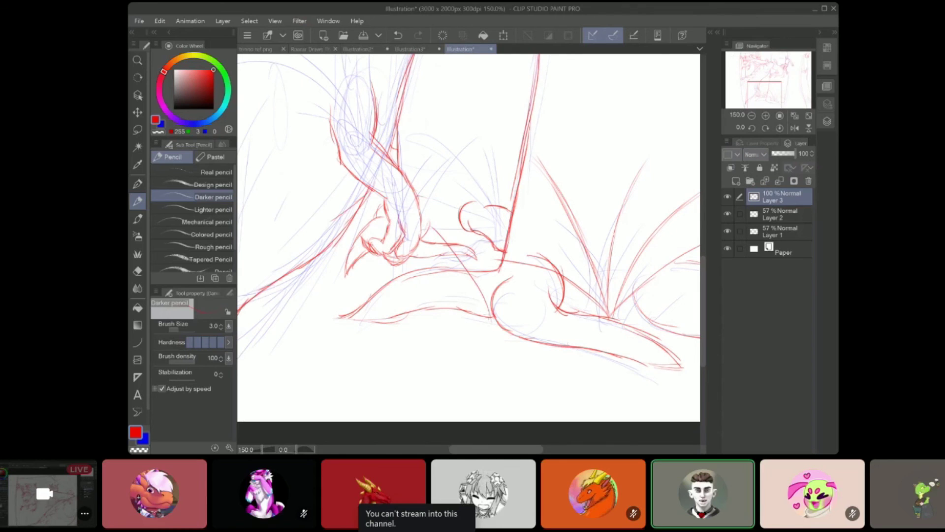
left_click_drag(466, 139, 419, 237)
left_click_drag(519, 144, 476, 218)
left_click_drag(591, 236, 410, 233)
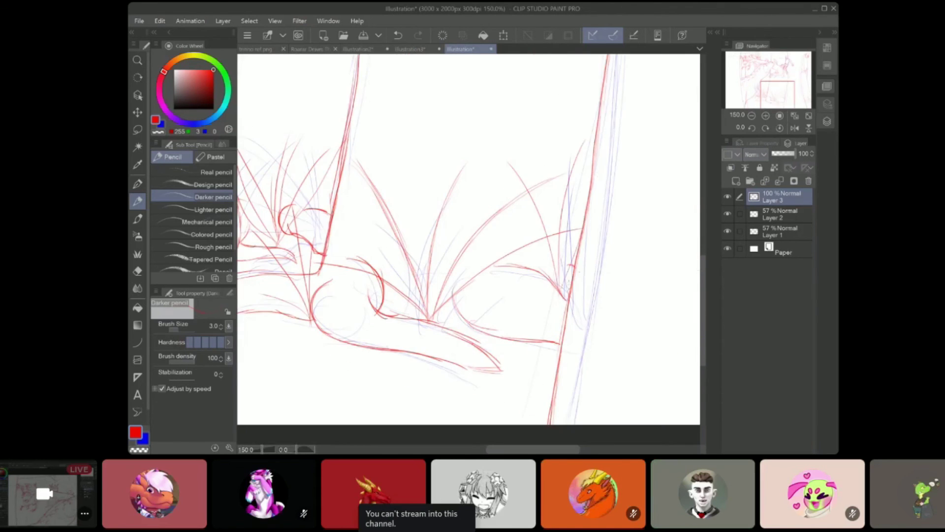
left_click_drag(655, 236, 306, 227)
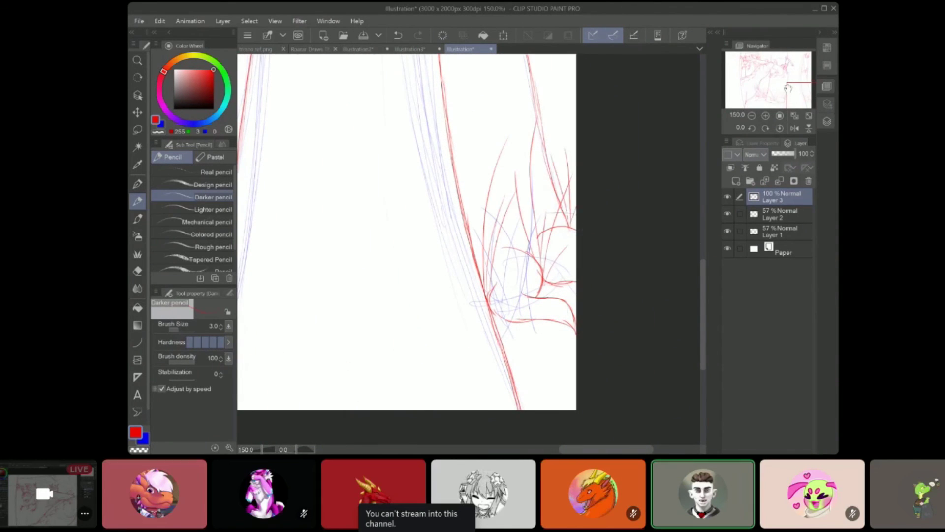
Try a maple leaf decoration brush stroke in the open space between the trunks and undo it
scroll(558, 255, "left", 10)
scroll(543, 326, "down", 3)
left_click_drag(544, 325, 480, 381)
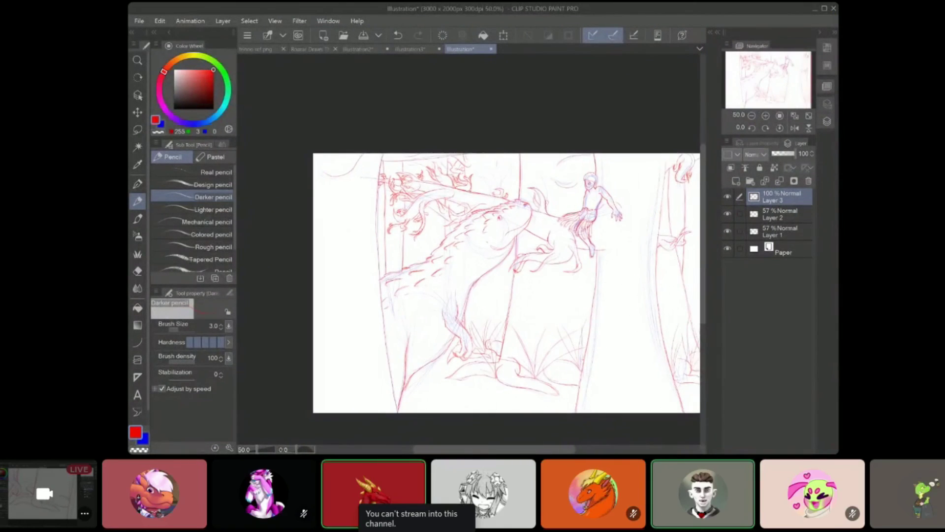
left_click_drag(507, 295, 475, 330)
scroll(524, 344, "up", 3)
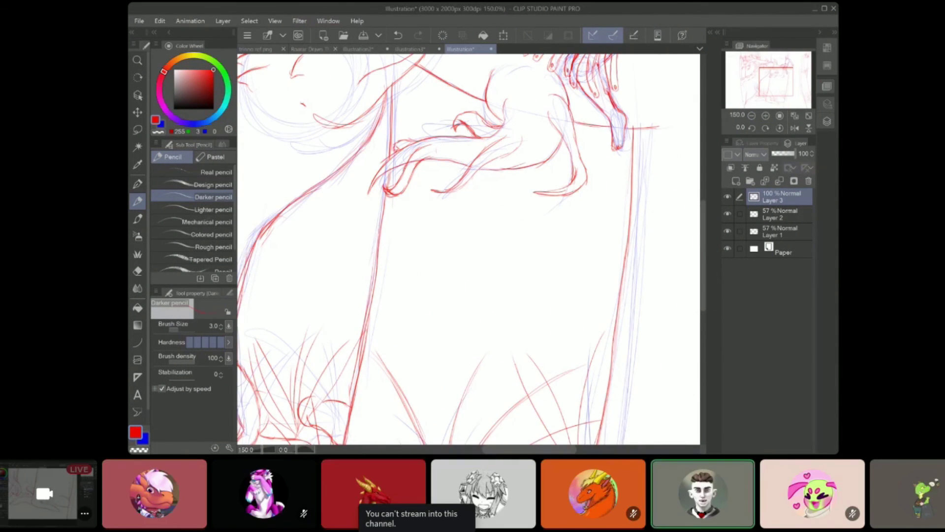
left_click(138, 254)
left_click(208, 212)
left_click_drag(507, 106, 576, 236)
left_click(397, 35)
Try the Gingko leaf and Fallen leaves brushes, test maple leaf strokes below the creature's jaw, and undo them
left_click(216, 199)
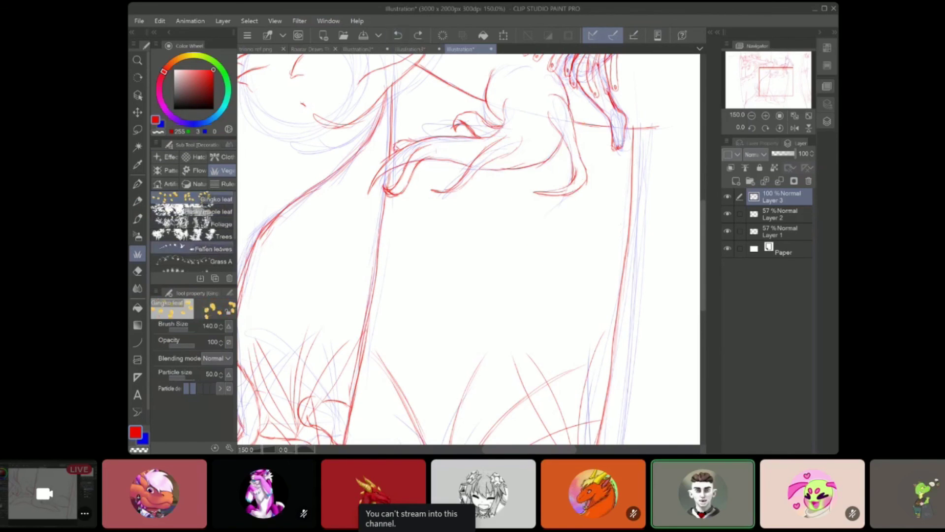
left_click(213, 249)
left_click(212, 211)
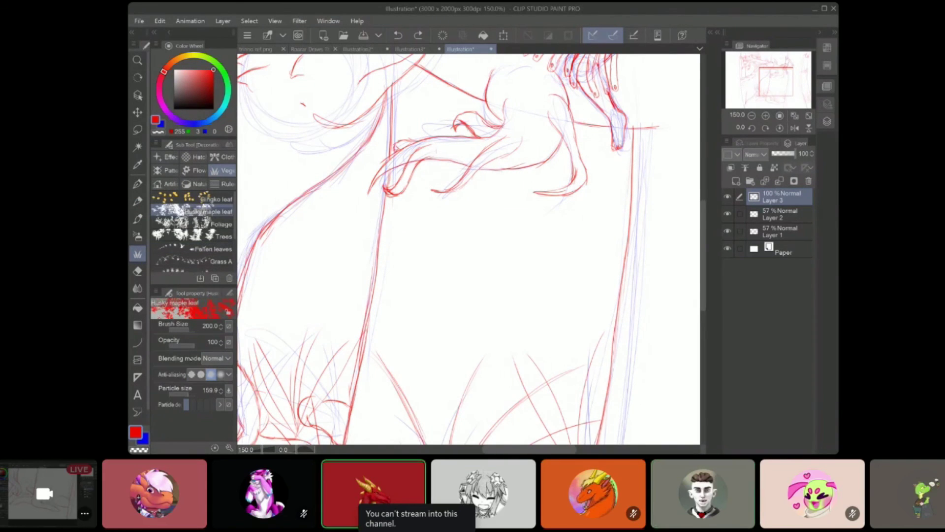
left_click_drag(492, 217, 460, 146)
left_click_drag(416, 202, 382, 133)
left_click_drag(443, 159, 377, 160)
left_click(372, 168)
left_click(398, 35)
Try the Cherry flower and Trees decoration brushes, and return to the maple leaf brush at size 47.6
left_click(195, 171)
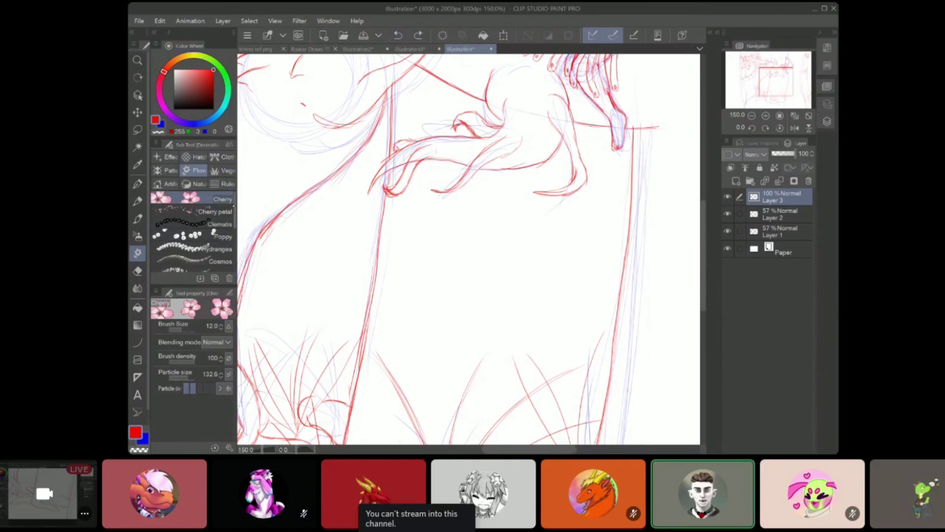
left_click(222, 170)
left_click(193, 236)
left_click(752, 115)
left_click(751, 116)
left_click(751, 115)
left_click(752, 116)
left_click(752, 116)
left_click(766, 116)
left_click(765, 116)
left_click(765, 116)
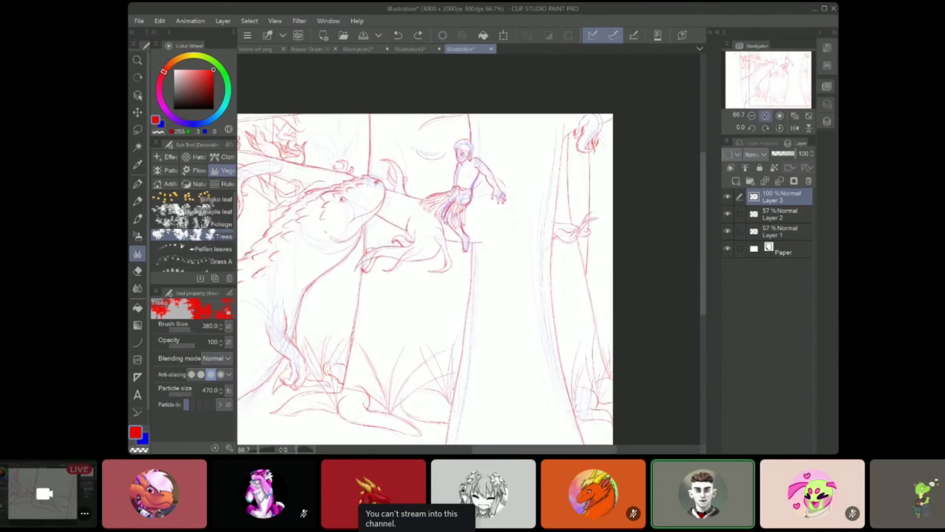
left_click_drag(786, 74, 771, 70)
left_click(193, 211)
key("ctrl+z")
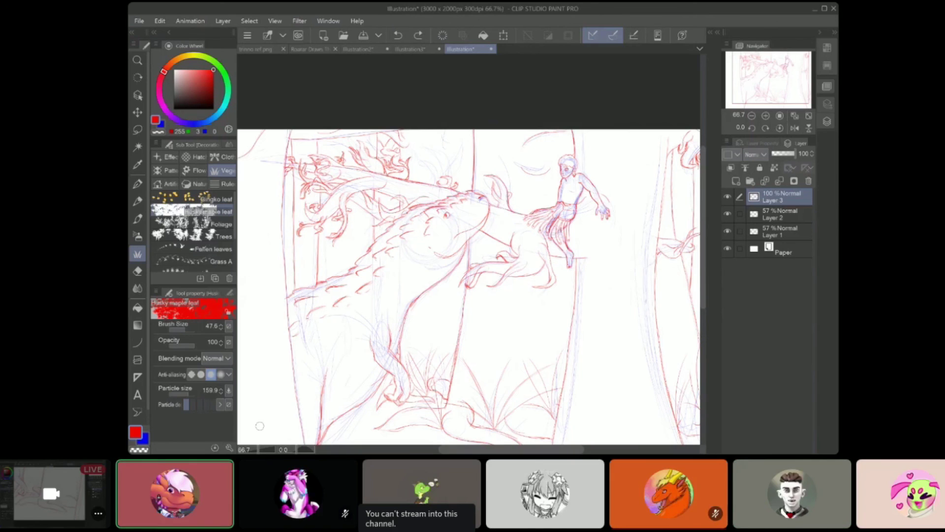
Try stamping red maple leaf foliage on the large trunk's forked branch and in the space below the figure's hand, undoing each attempt
left_click(789, 71)
left_click(579, 230)
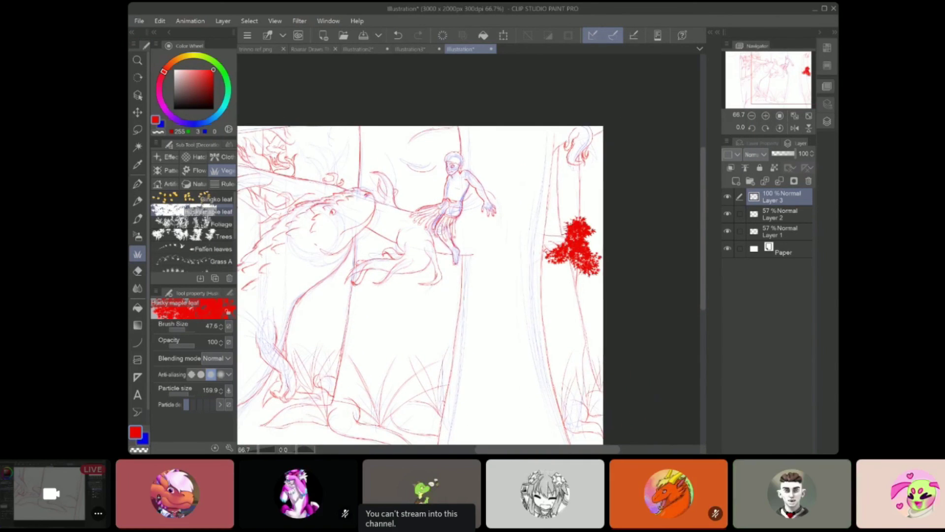
key("ctrl+z")
key("ctrl+z")
key("ctrl+z")
left_click(781, 74)
left_click_drag(550, 283, 560, 227)
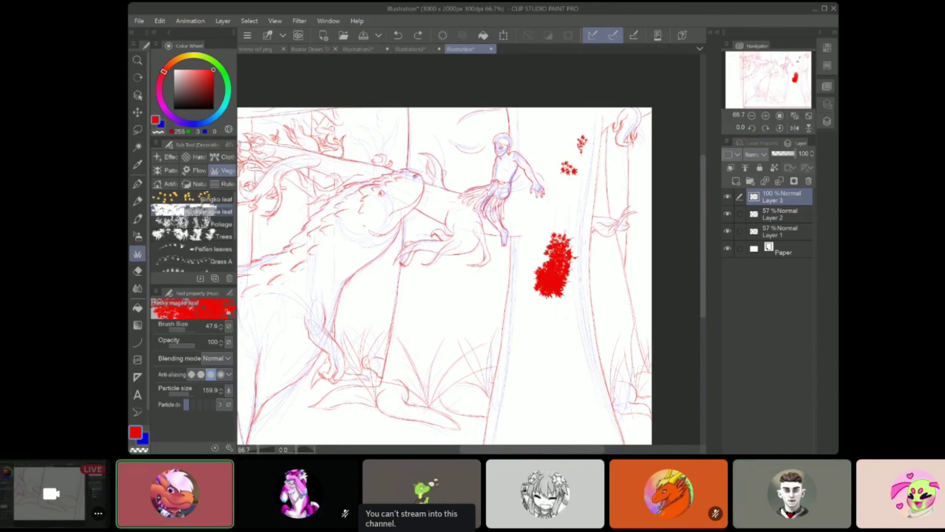
key("ctrl+z")
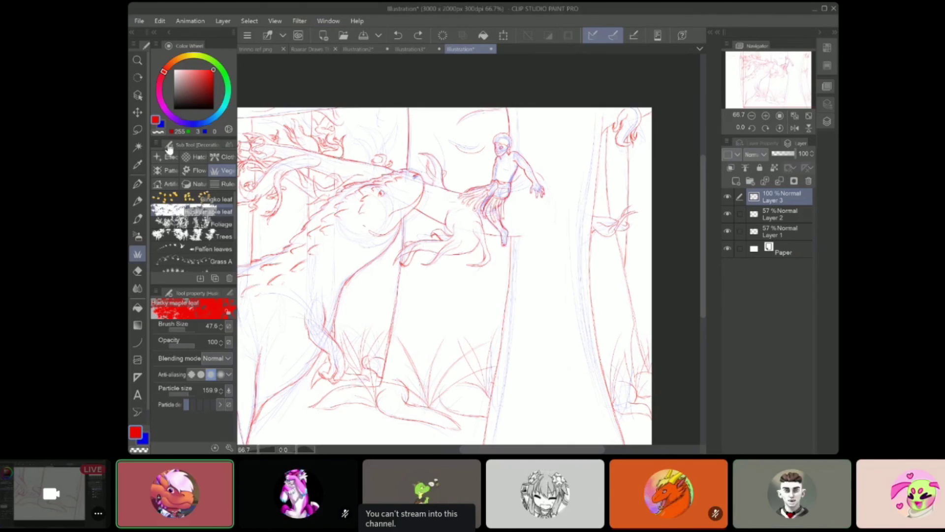